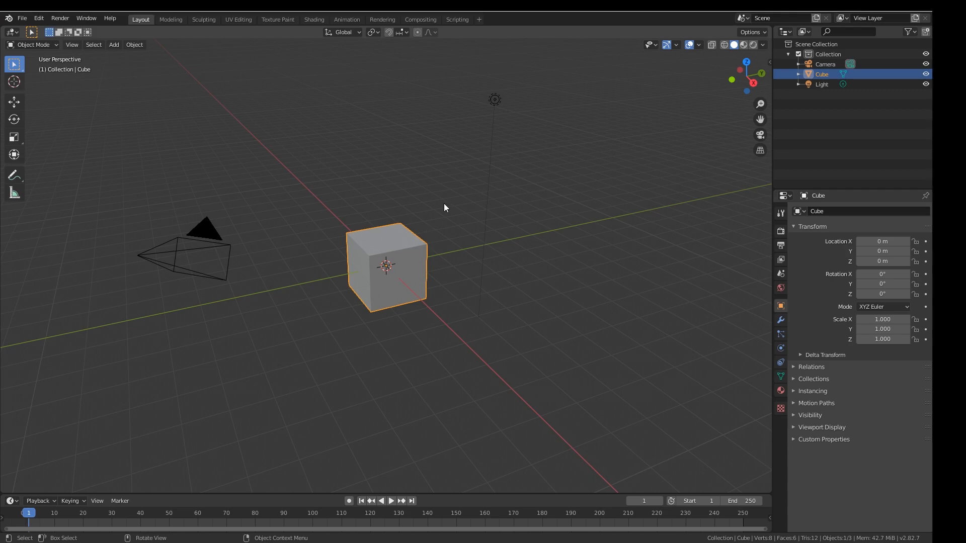
- Delete the default cube, camera and light, and add a UV sphere at the origin
left_click_drag(617, 64, 168, 434)
key("Delete")
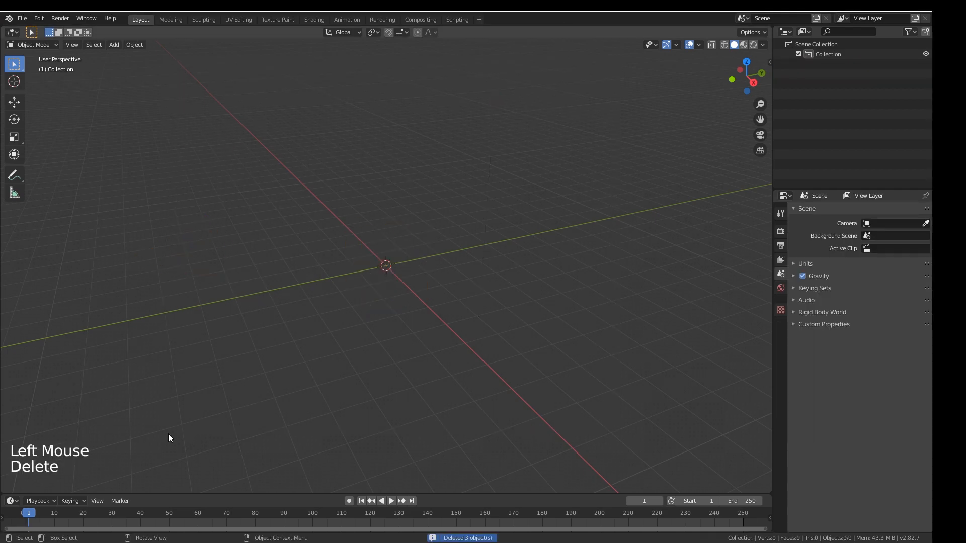
key("shift+a")
mouse_move(275, 348)
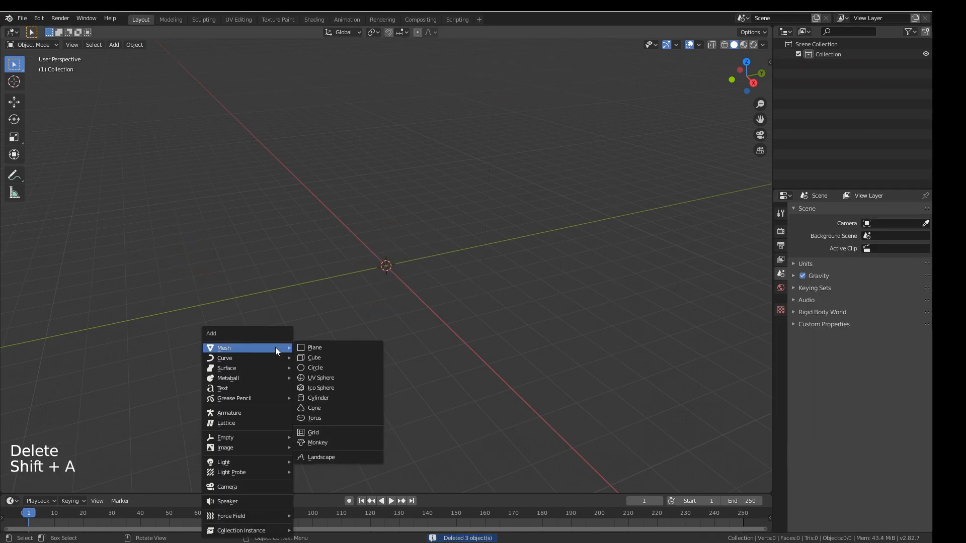
left_click(331, 377)
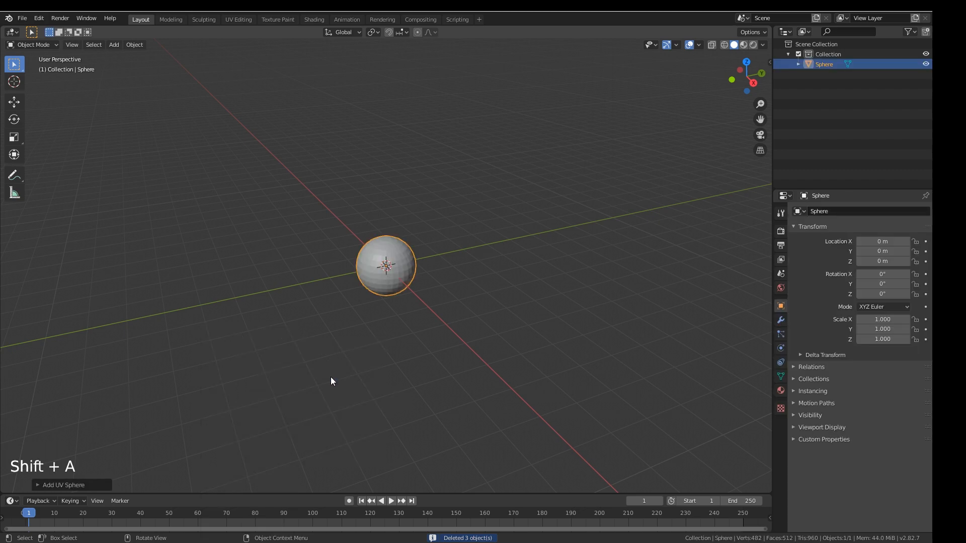
- Set the new UV sphere's resolution to 256 segments and 128 rings
left_click(65, 485)
double_click(145, 375)
type("*7")
key("BackSpace")
type("4")
key("Tab")
type("*4")
key("Return")
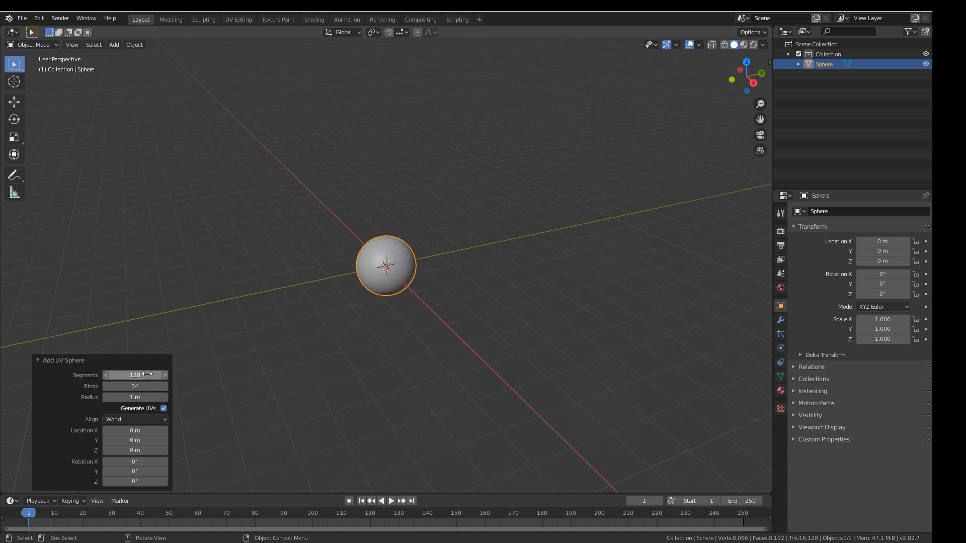
left_click(147, 374)
type("*2")
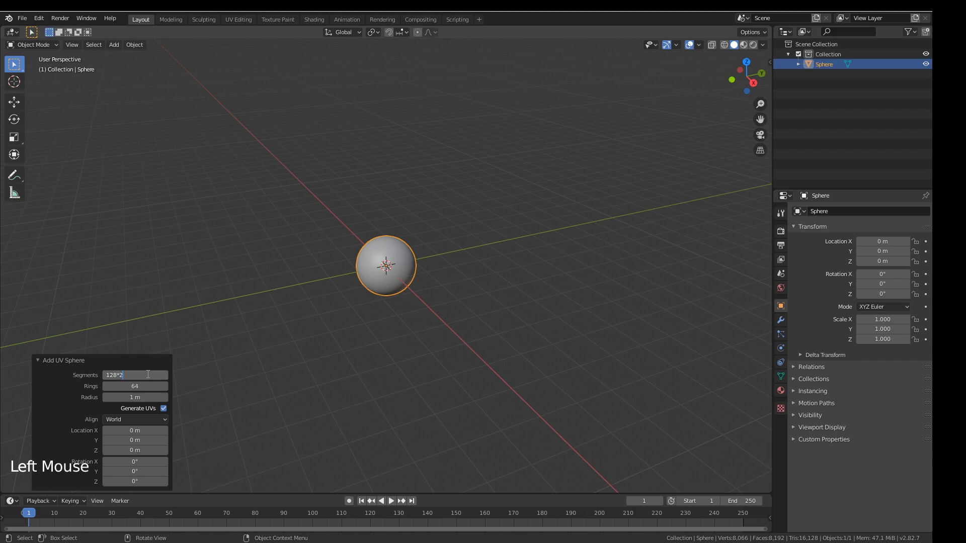
key("Tab")
type("*2")
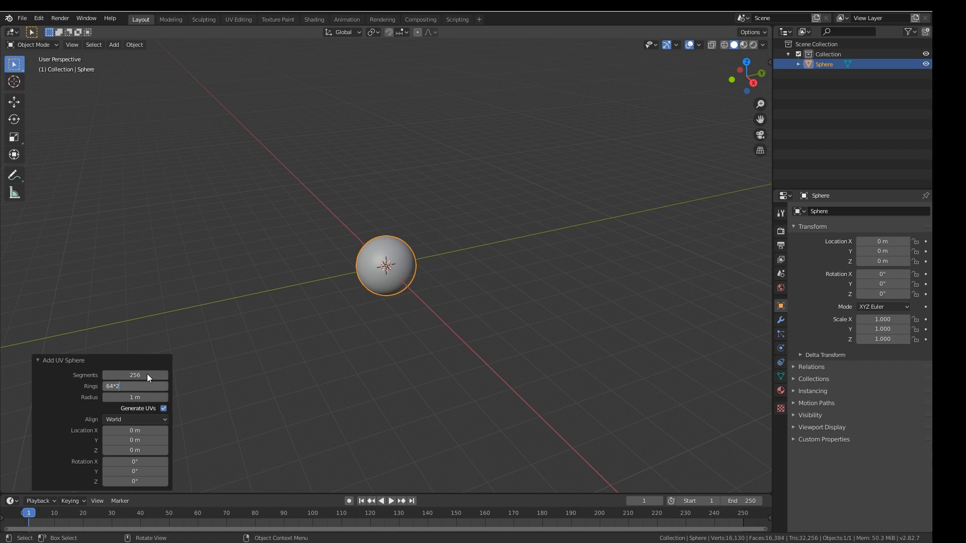
key("Return")
- Apply smooth shading to the sphere
scroll(381, 307, "up", 10)
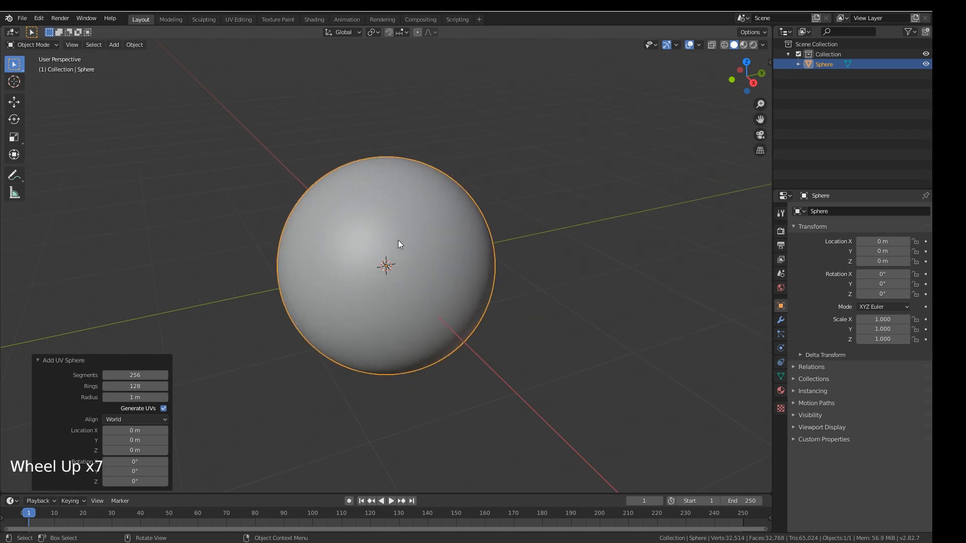
right_click(397, 241)
left_click(397, 241)
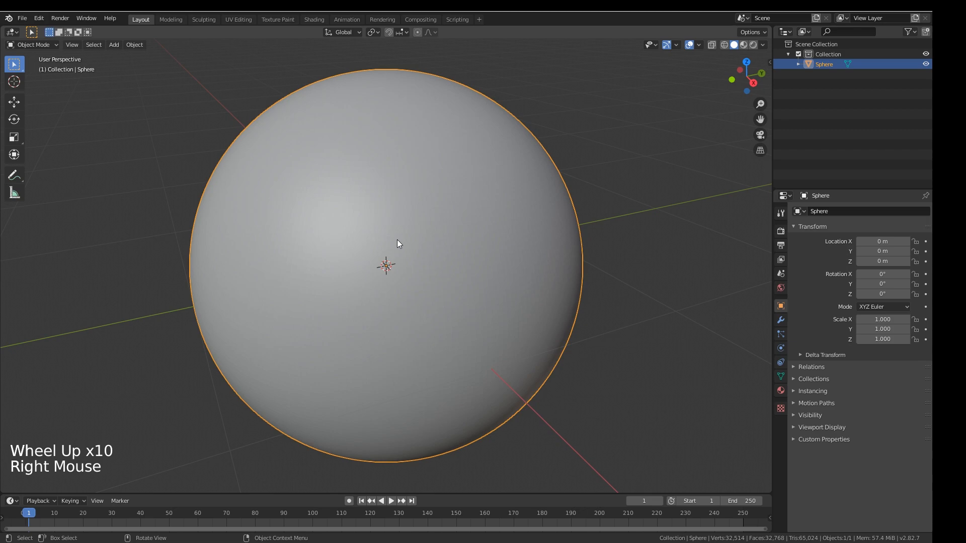
- Rename the sphere object as Earth
scroll(399, 244, "down", 4)
left_click(840, 210)
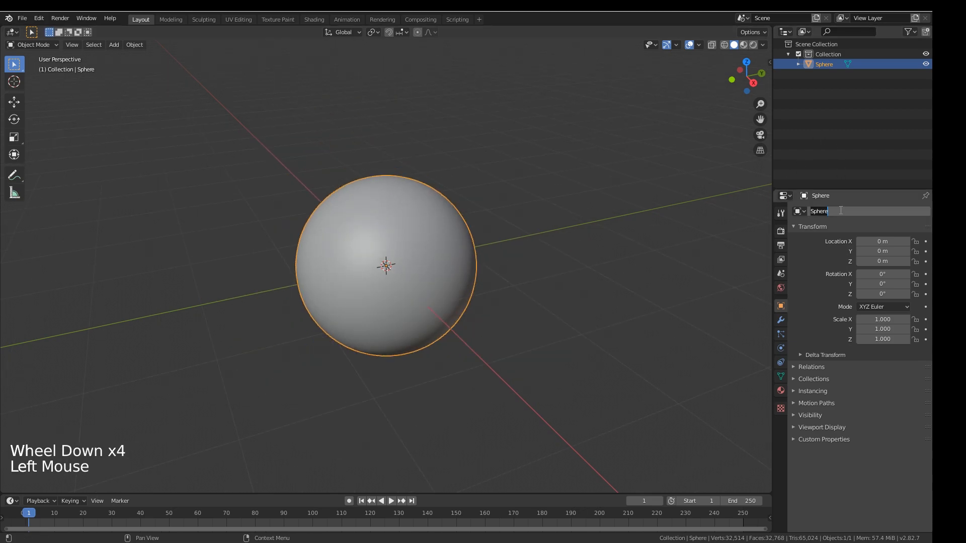
type("Earth")
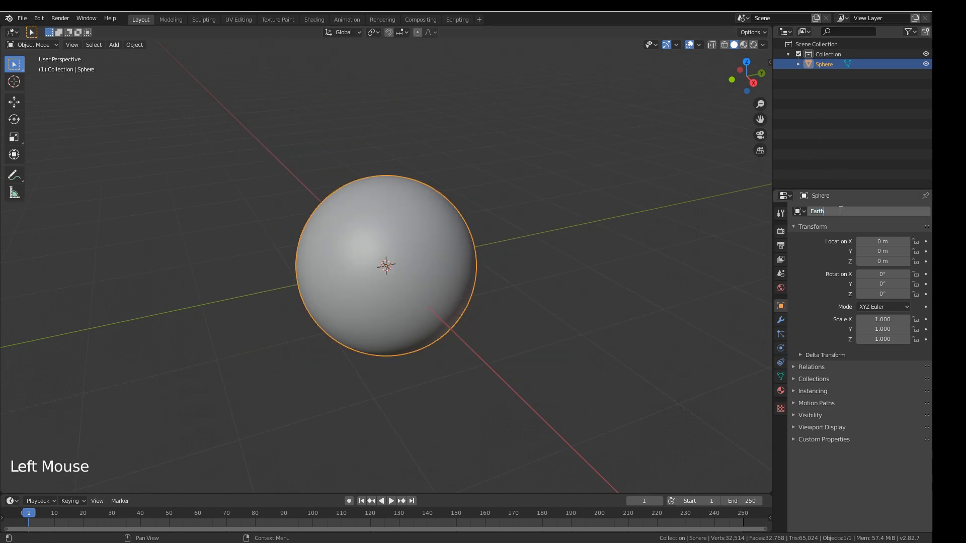
key("Return")
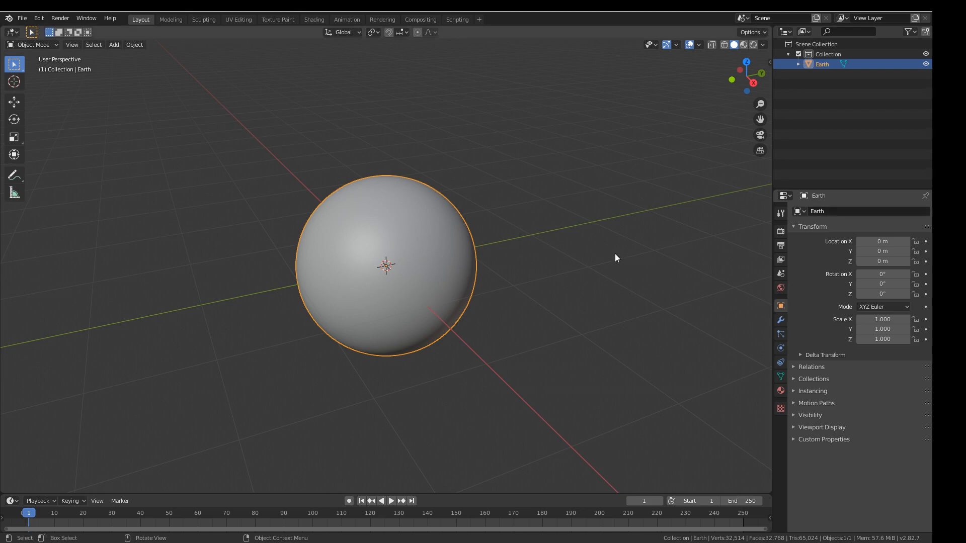
- Set the Earth sphere's X, Y and Z dimensions to 30 m and apply its scale
key("n")
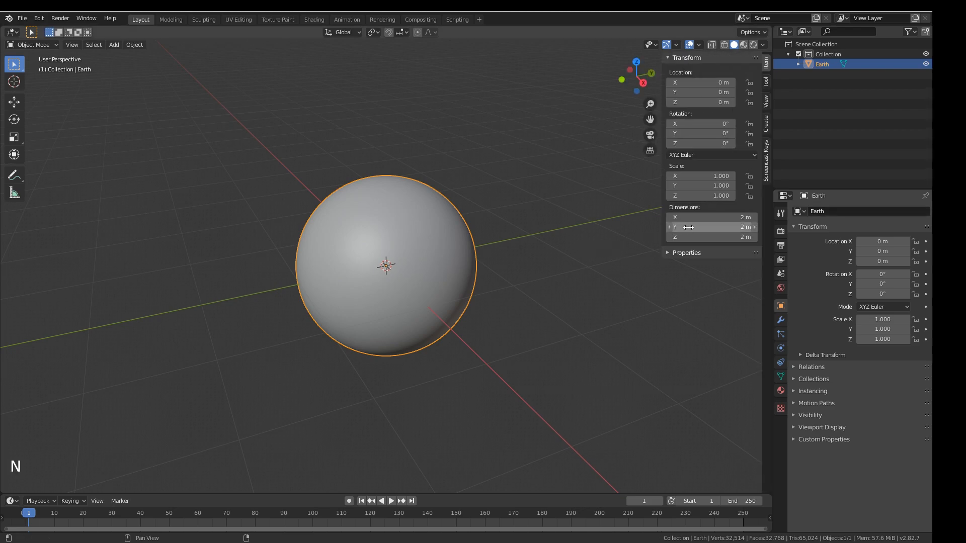
left_click(724, 218)
type("30")
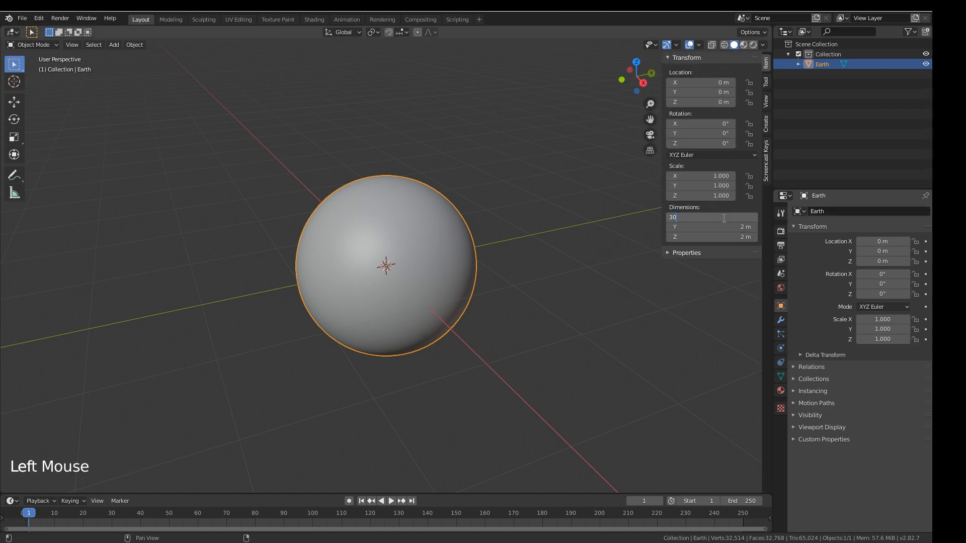
key("Tab")
type("30")
key("Tab")
type("30")
key("Return")
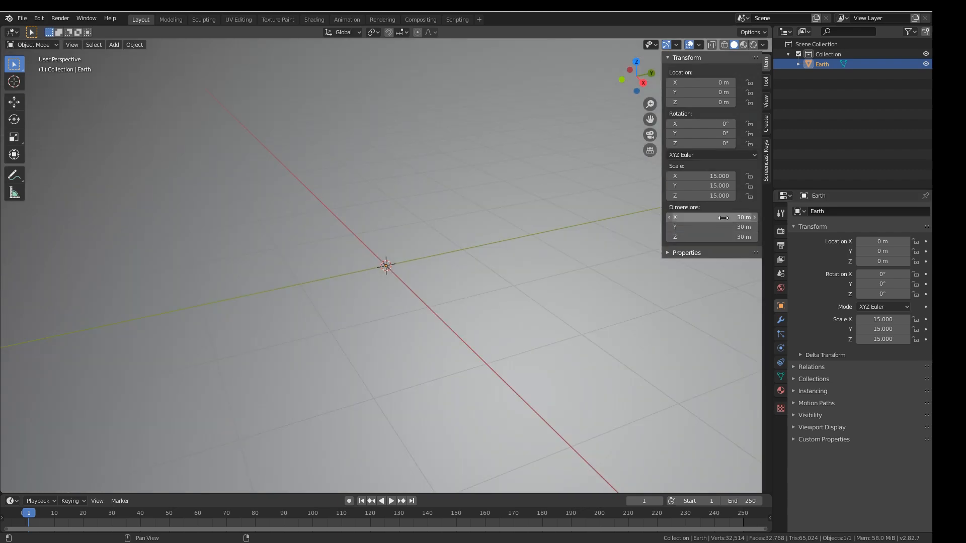
scroll(471, 284, "down", 10)
scroll(470, 285, "down", 3)
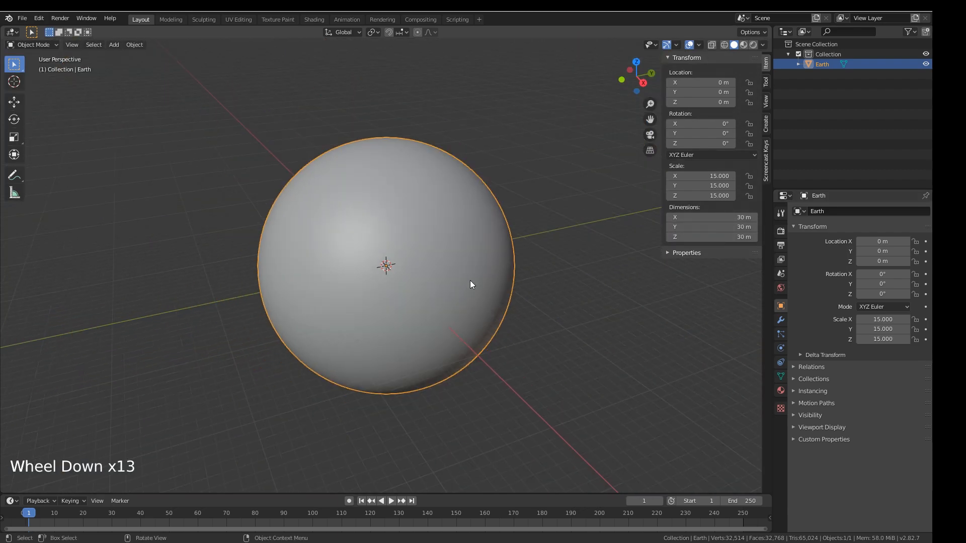
key("ctrl+a")
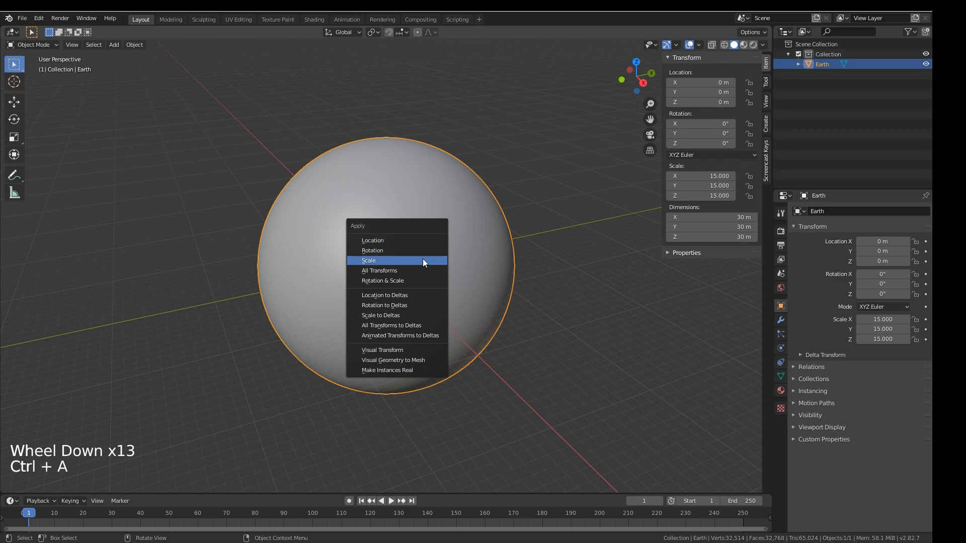
left_click(422, 261)
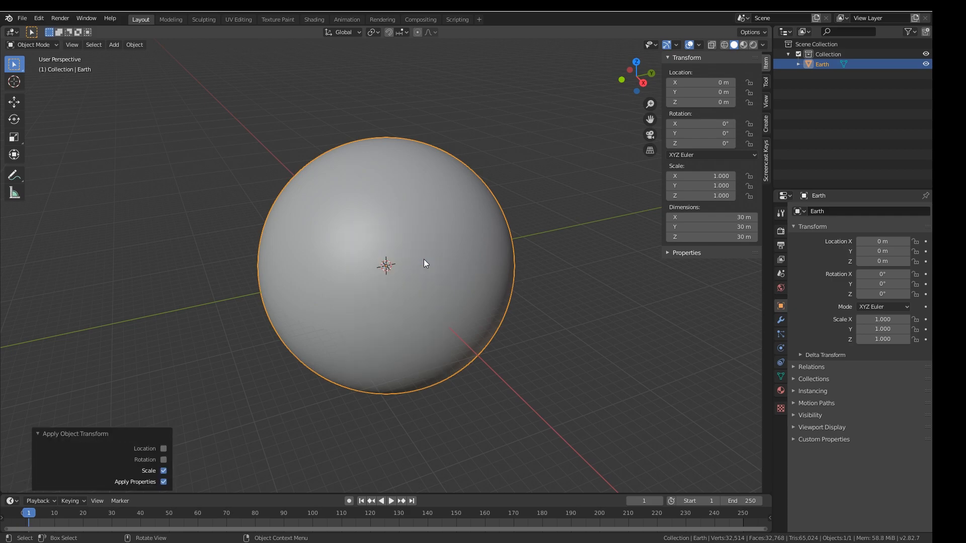
- Duplicate the Earth sphere in place and name the copy Clouds
key("shift+d")
right_click(650, 141)
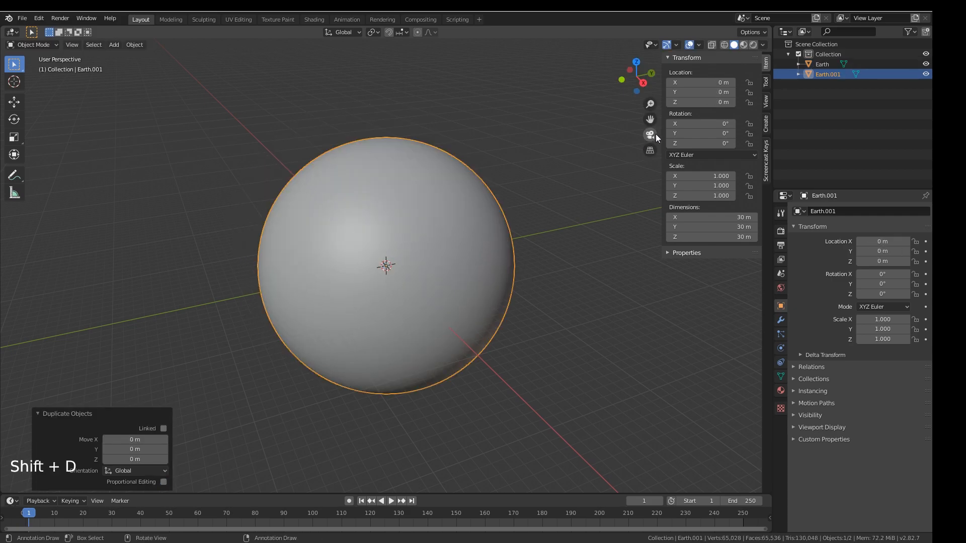
left_click(823, 211)
type("Clouds")
key("Return")
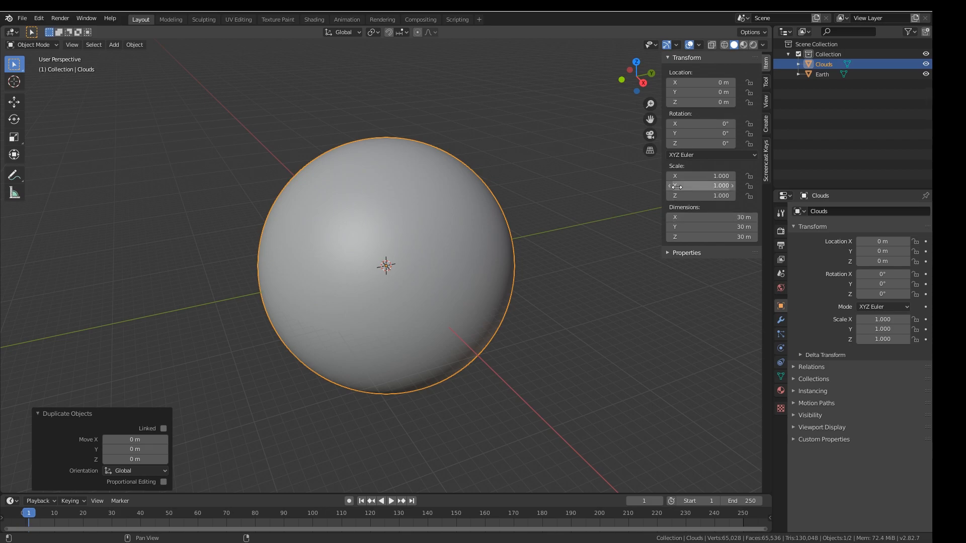
- Scale the Clouds sphere uniformly by 1.0007 and check the precise scale factor
key("s")
type("1.0007")
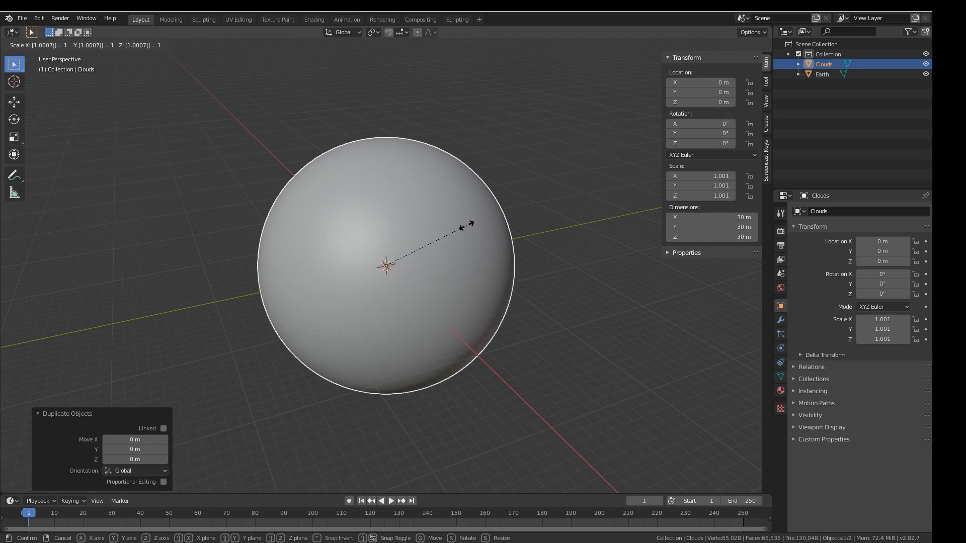
key("Return")
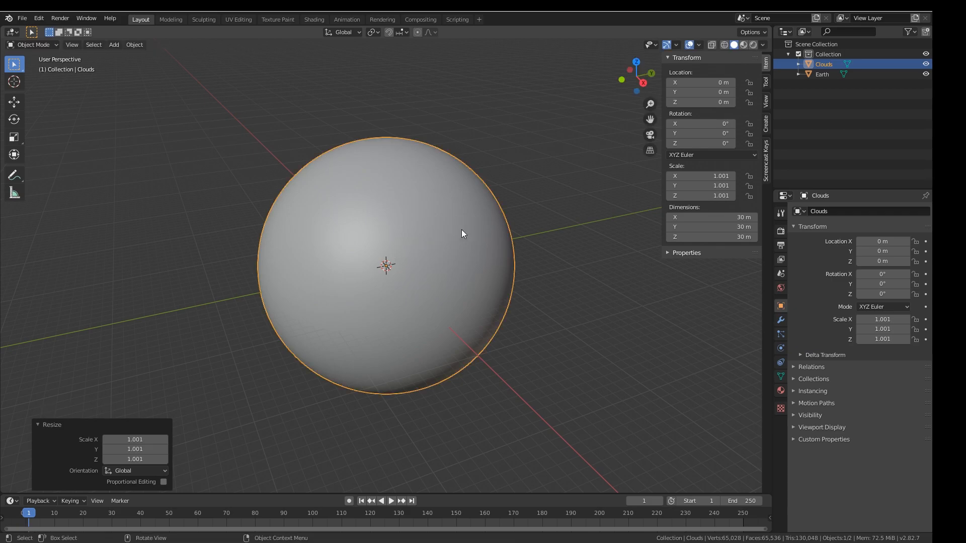
left_click(143, 439)
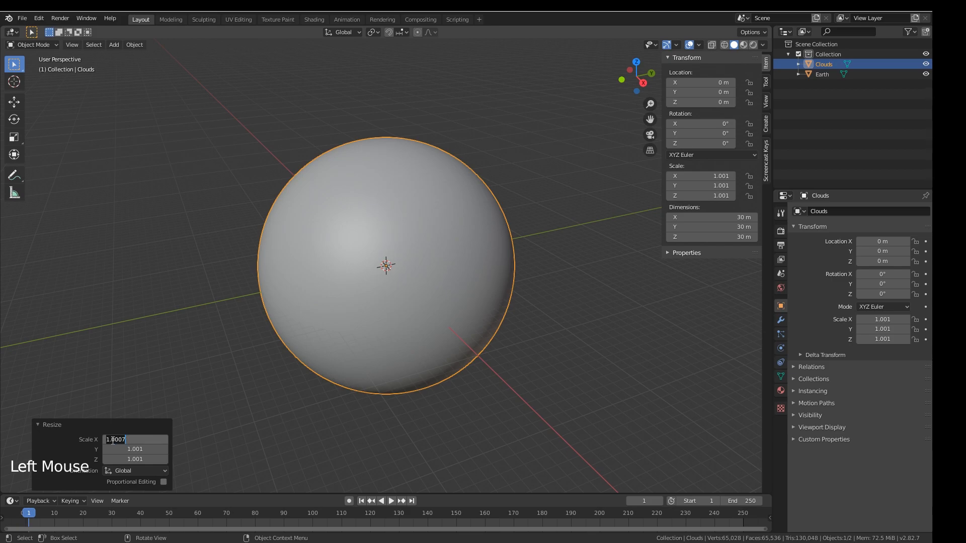
left_click(133, 438)
left_click(289, 381)
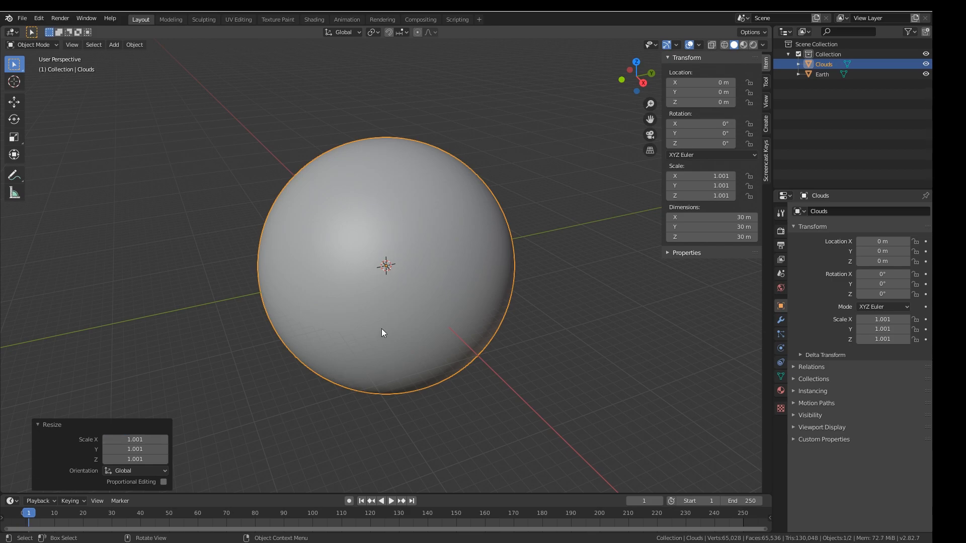
- Duplicate the Clouds sphere in place and name the copy Atmosphere
key("shift+d")
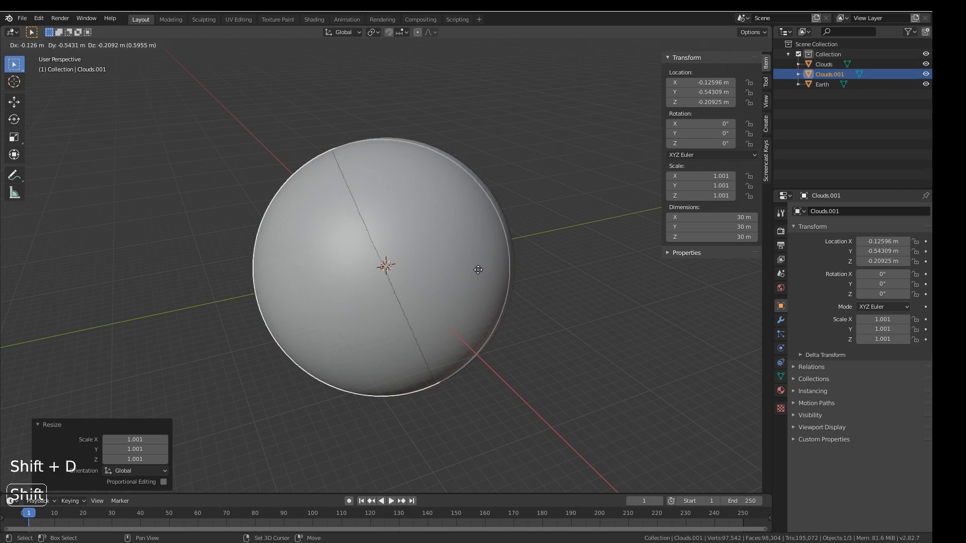
key("Escape")
left_click(862, 214)
type("Atmo")
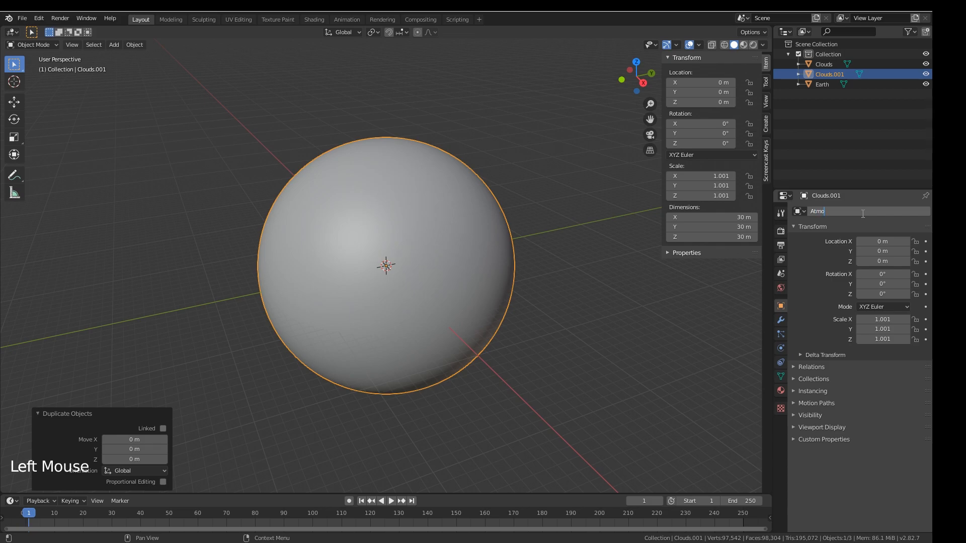
type("sphere")
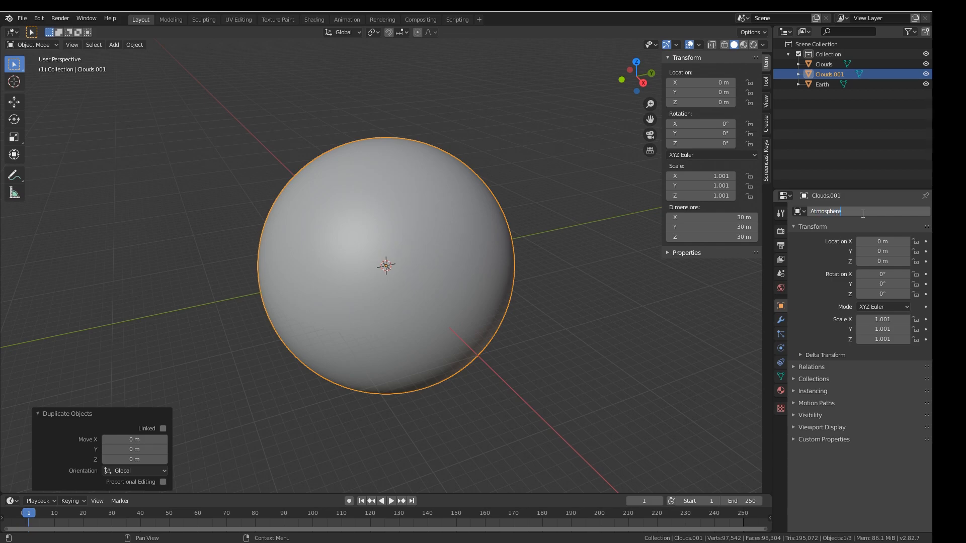
key("Return")
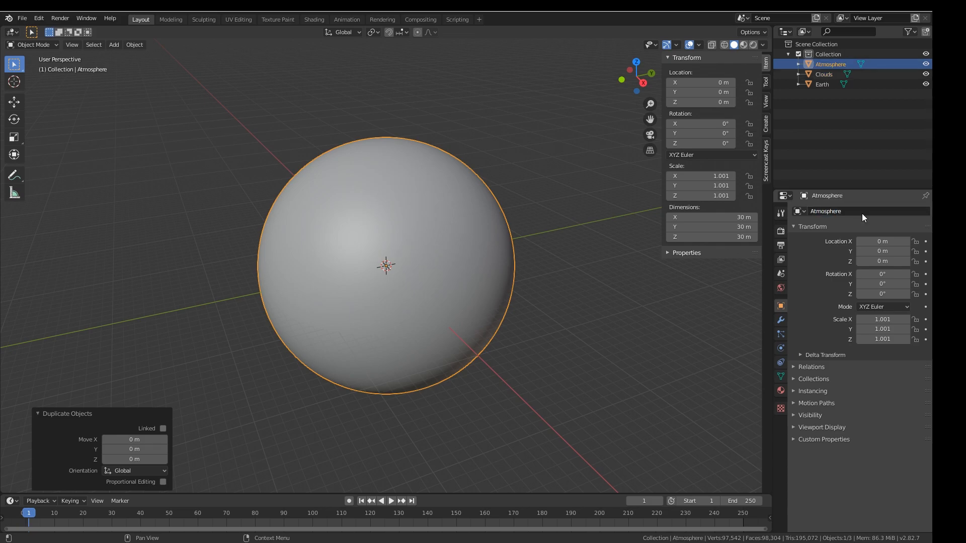
- Scale the Atmosphere sphere up uniformly by about 1.226
key("s")
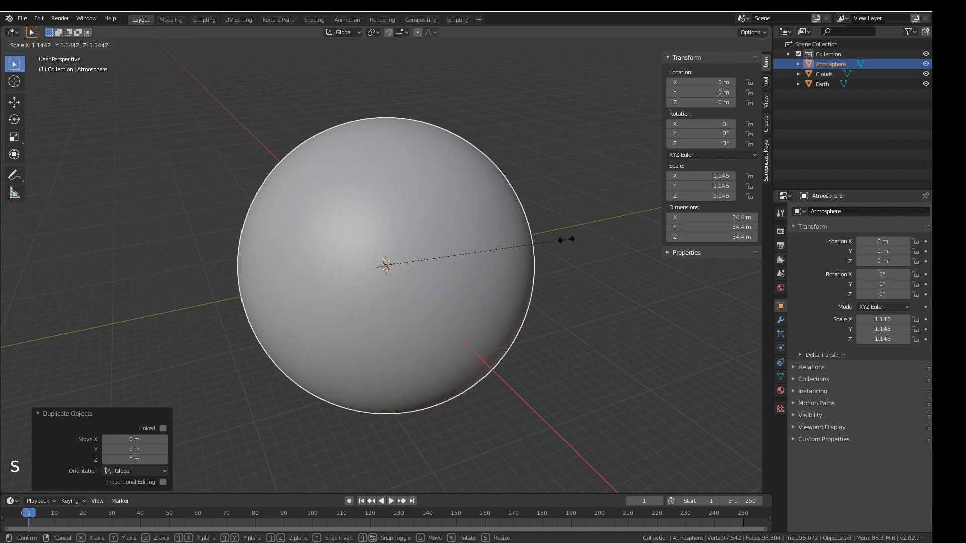
left_click(620, 234)
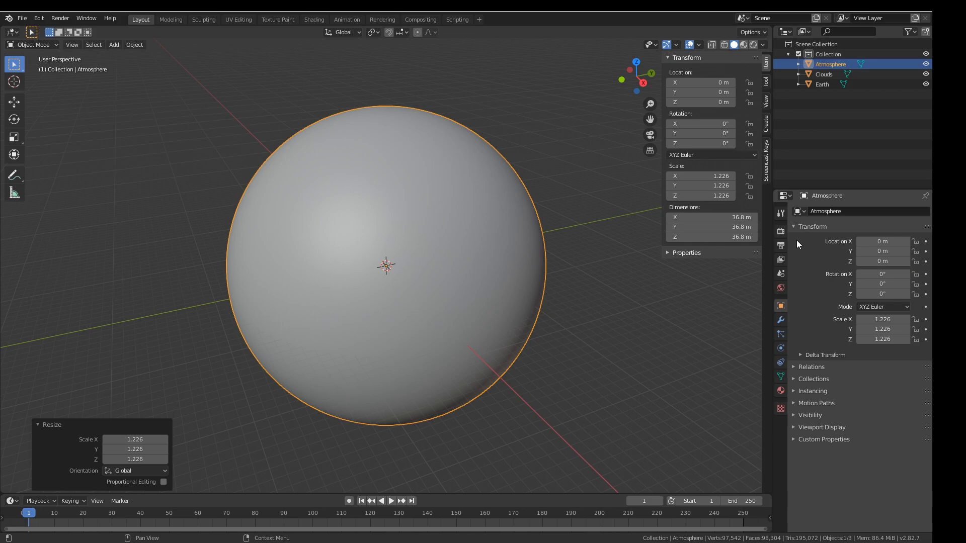
- Switch the scene's render engine to Cycles
left_click(780, 231)
left_click(882, 212)
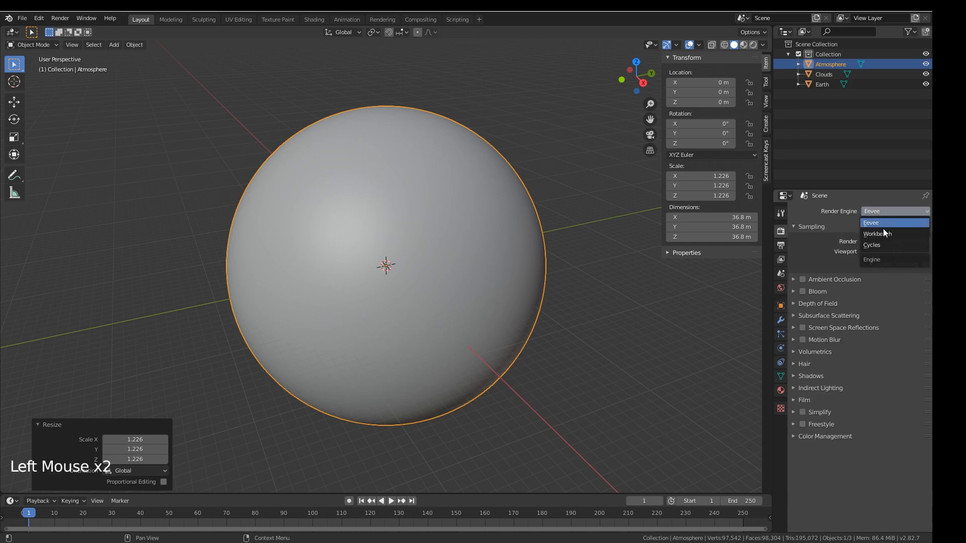
left_click(878, 245)
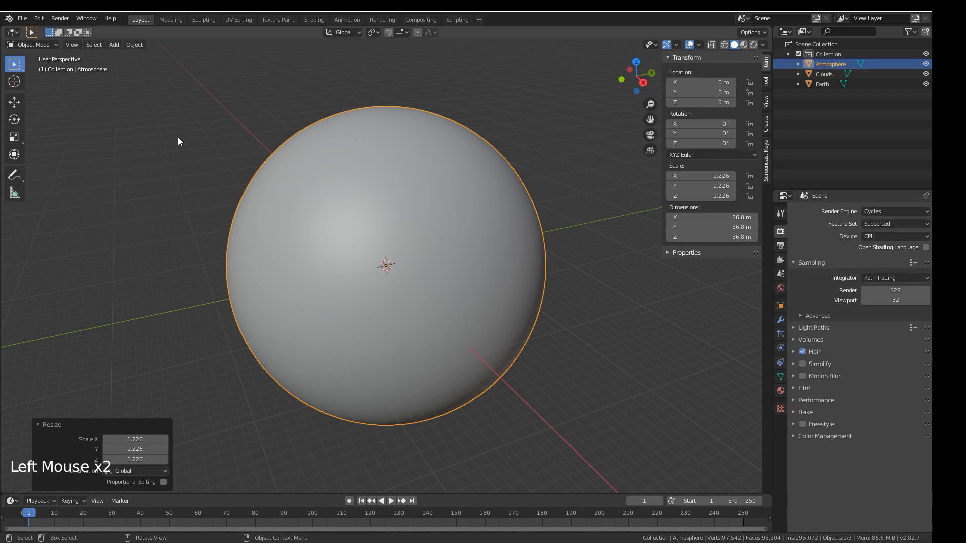
- Start appending data from Atmo_V4.blend and open its NodeTree category
left_click(22, 19)
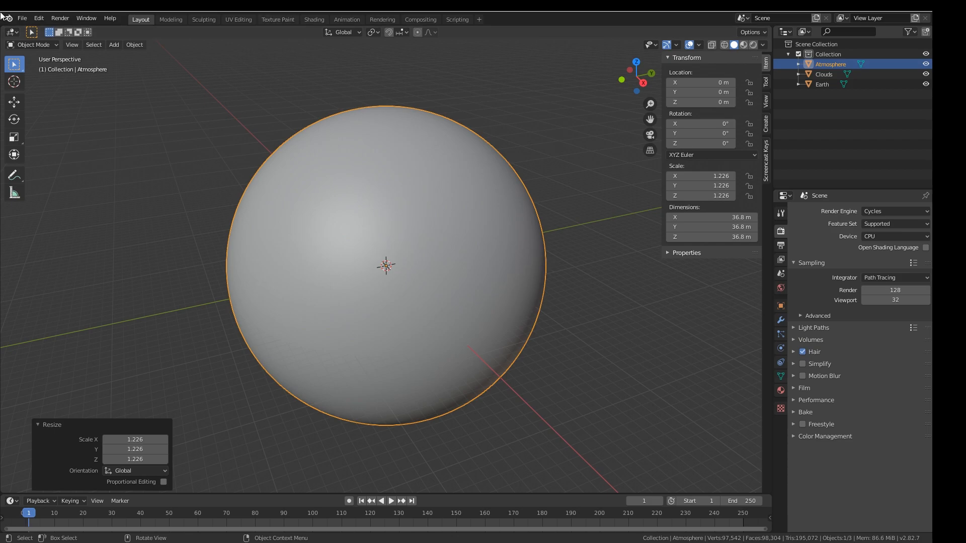
left_click(21, 18)
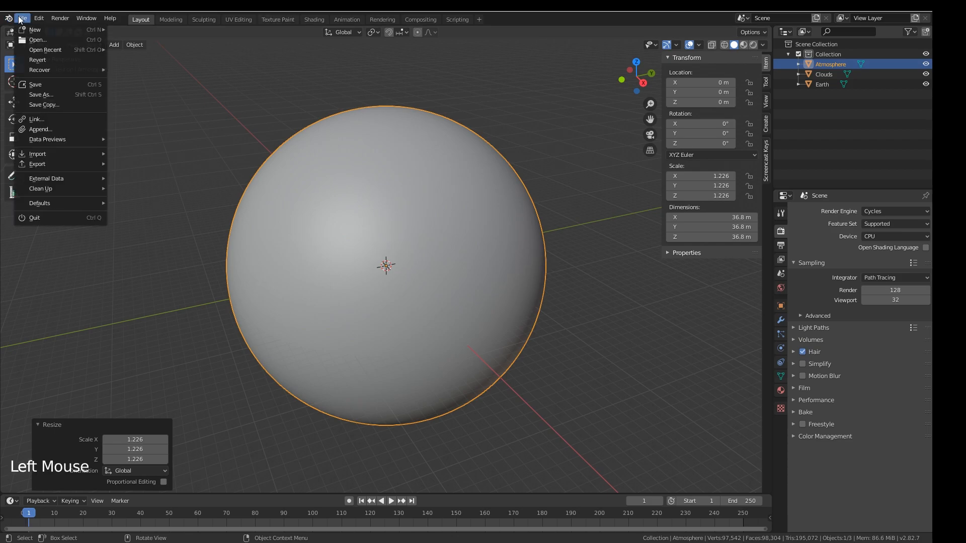
mouse_move(65, 75)
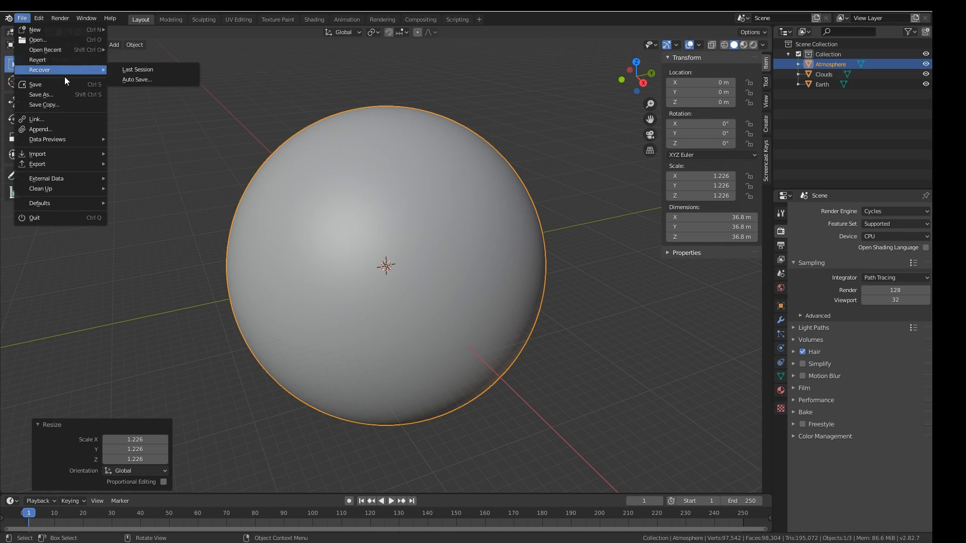
left_click(68, 127)
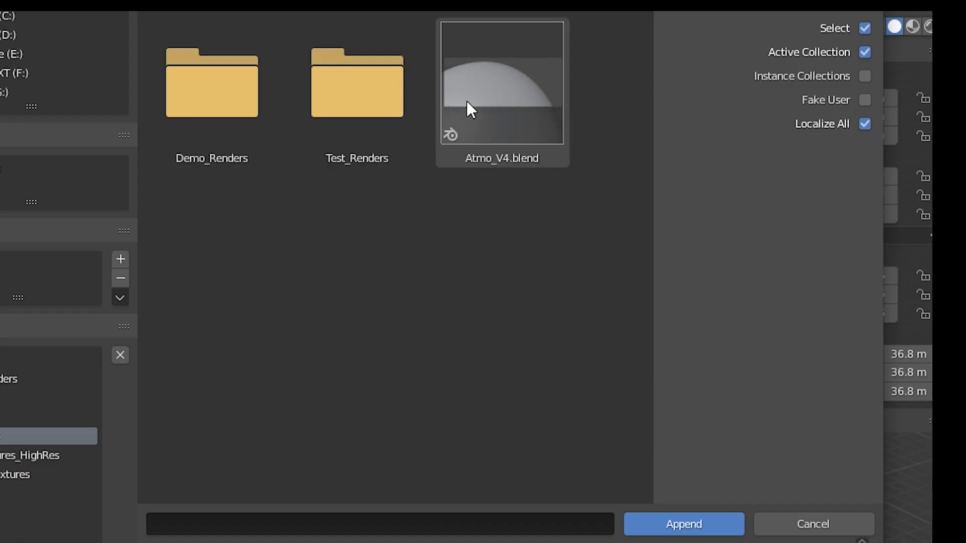
left_click(466, 103)
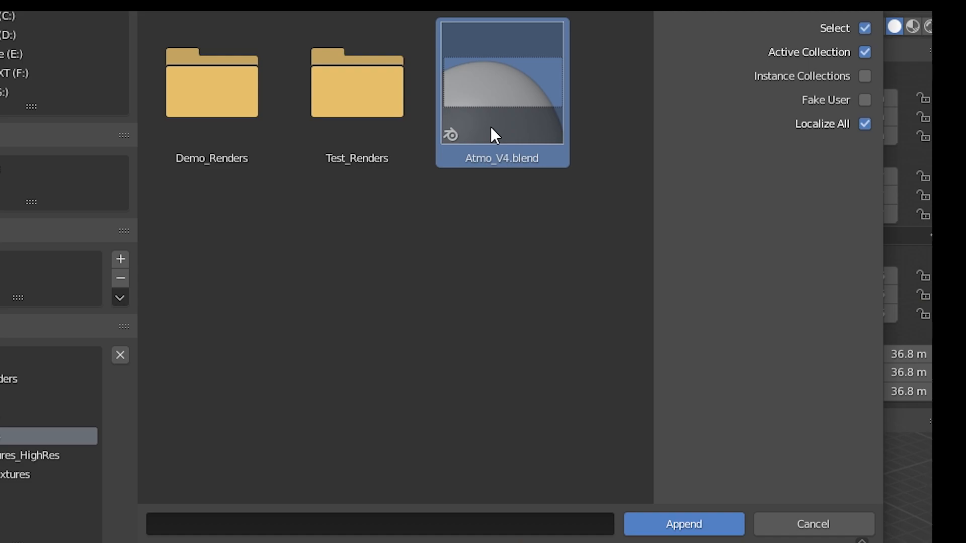
double_click(558, 76)
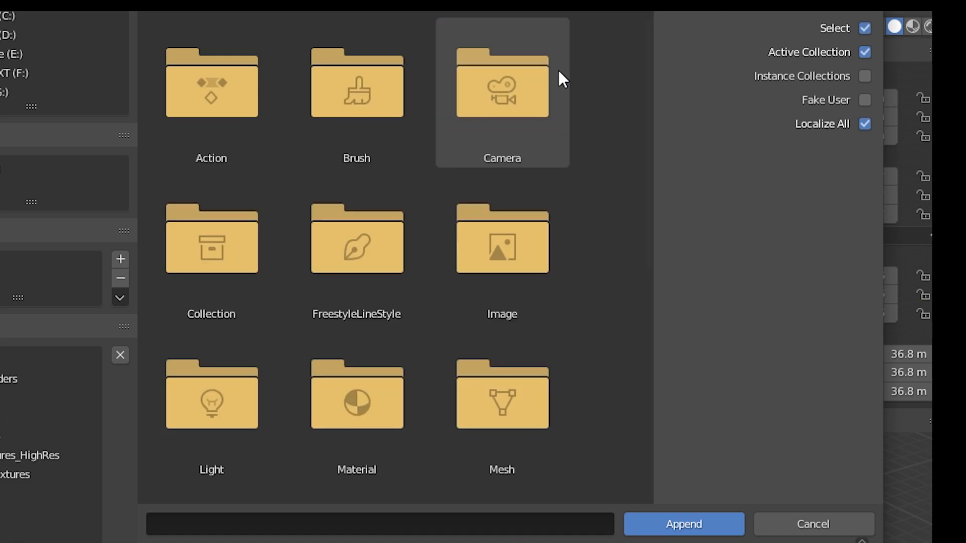
scroll(603, 196, "down", 7)
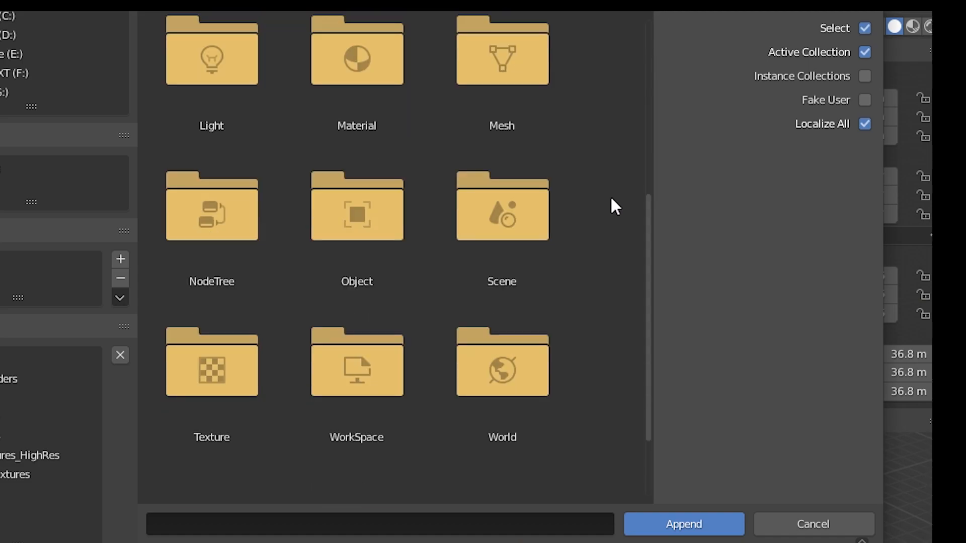
double_click(214, 246)
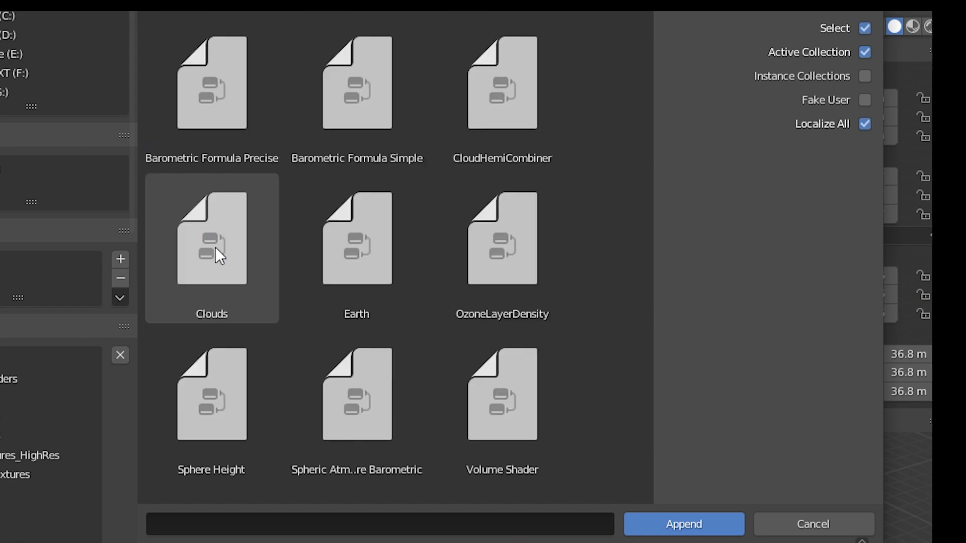
- Append the node groups Clouds, Earth, Spheric Atmosphere Barometric and CloudHemiCombiner together
scroll(220, 196, "down", 2)
left_click(221, 194)
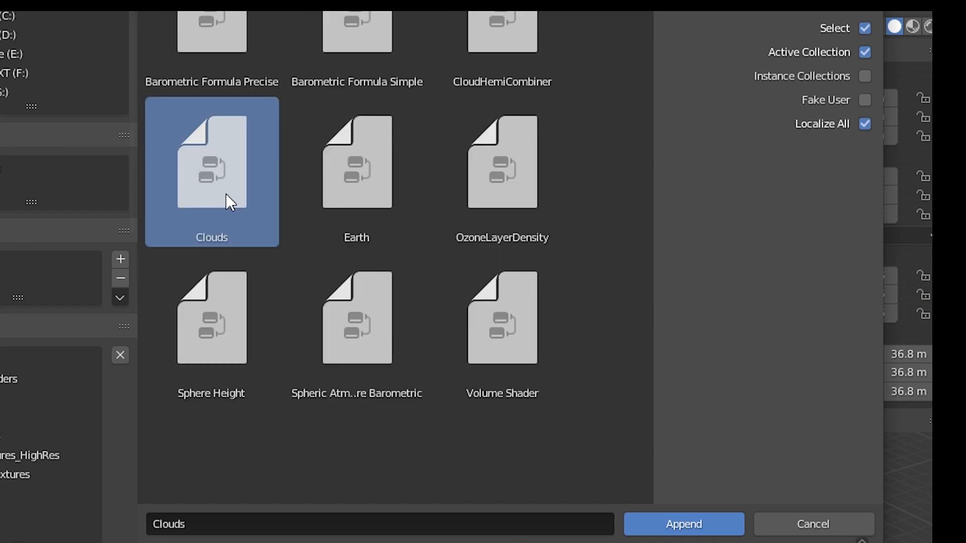
left_click(333, 180)
left_click(194, 189, "shift")
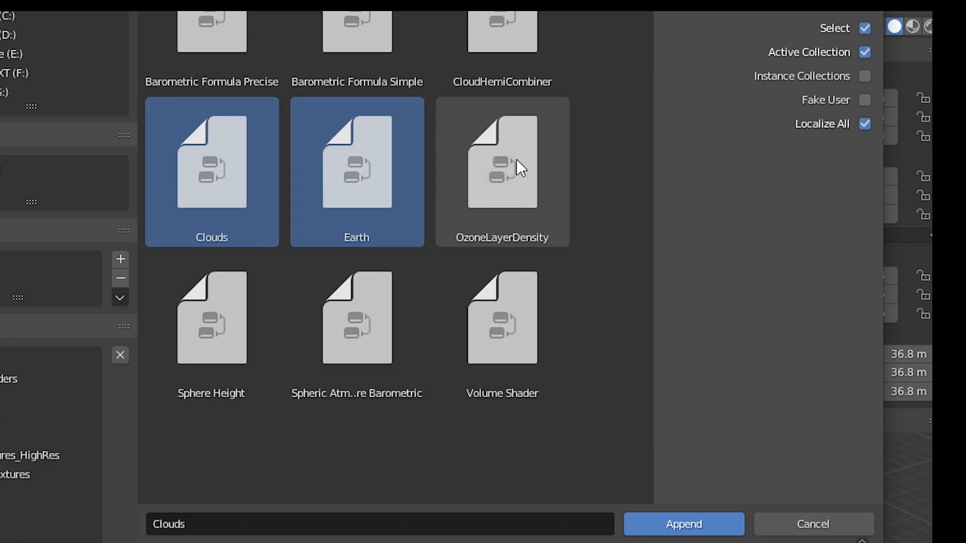
left_click(374, 334, "shift")
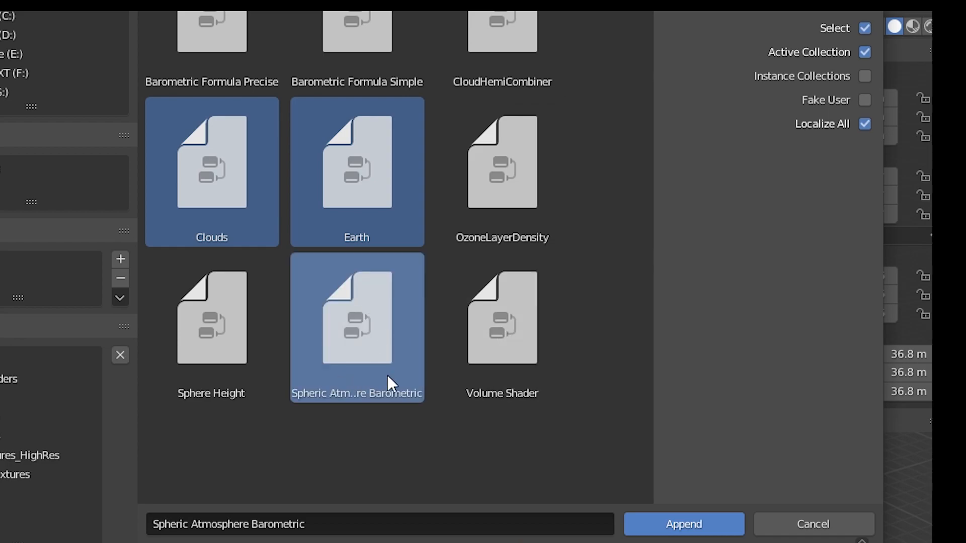
scroll(386, 376, "up", 1)
left_click(503, 58, "shift")
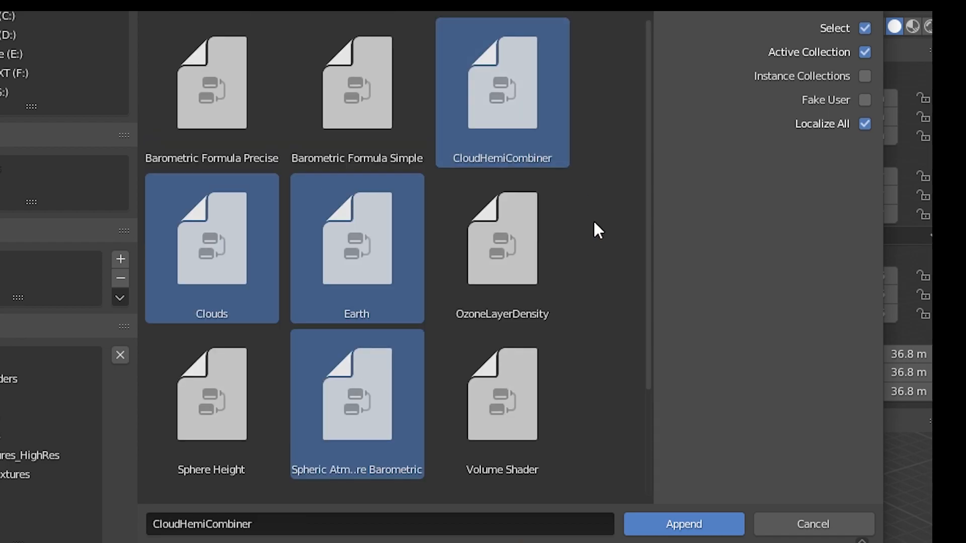
left_click(701, 520)
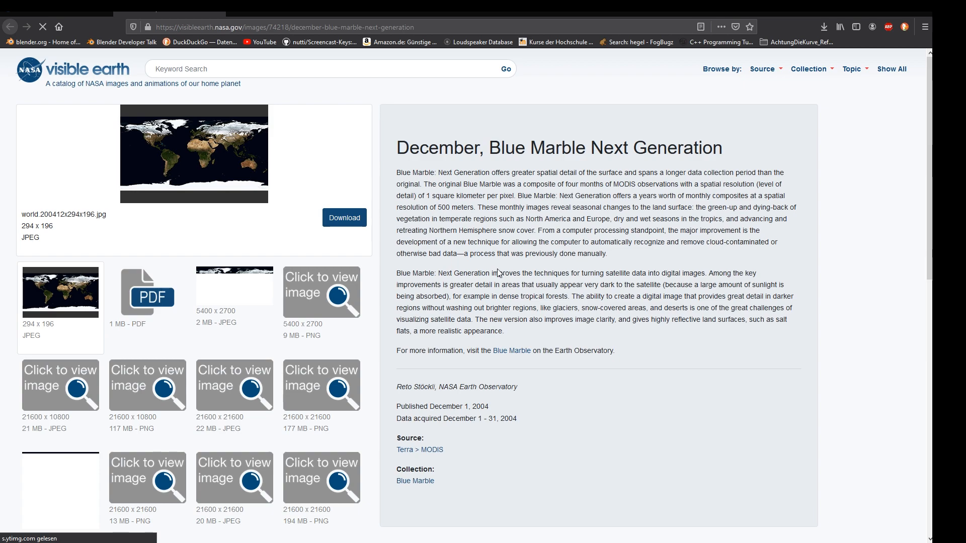
- In the web browser, examine the map downloads on NASA Visible Earth's December Blue Marble and Topography pages and Natural Earth III's Extra Data page
scroll(498, 273, "down", 2)
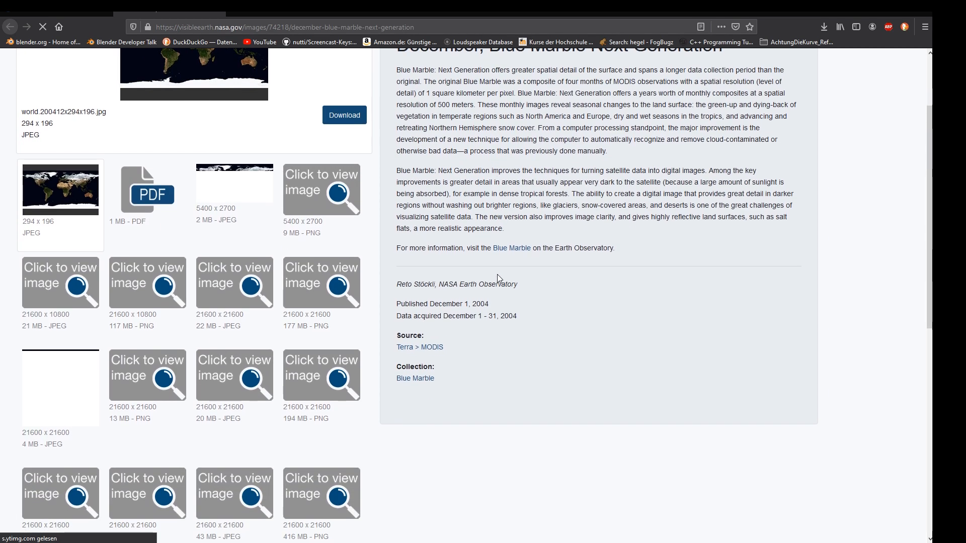
scroll(496, 275, "down", 4)
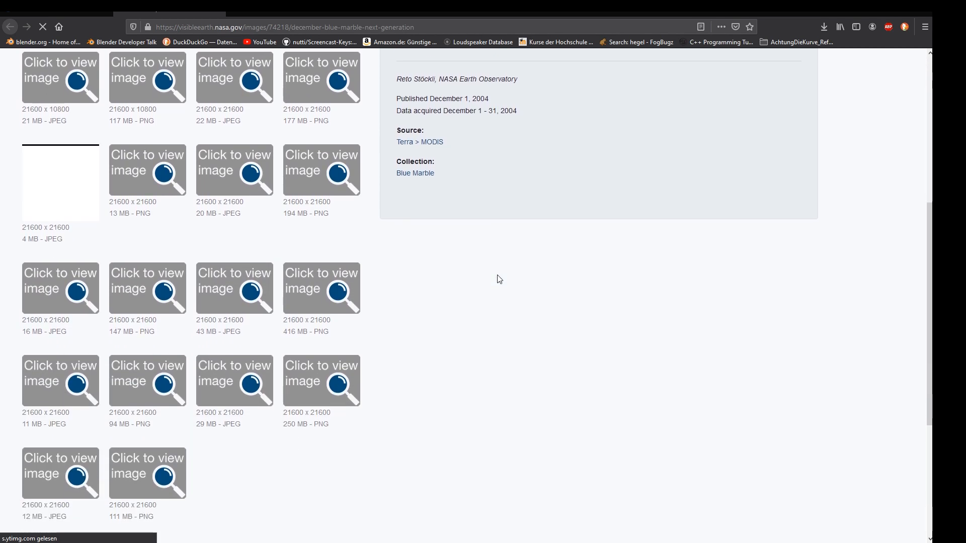
scroll(498, 279, "down", 1)
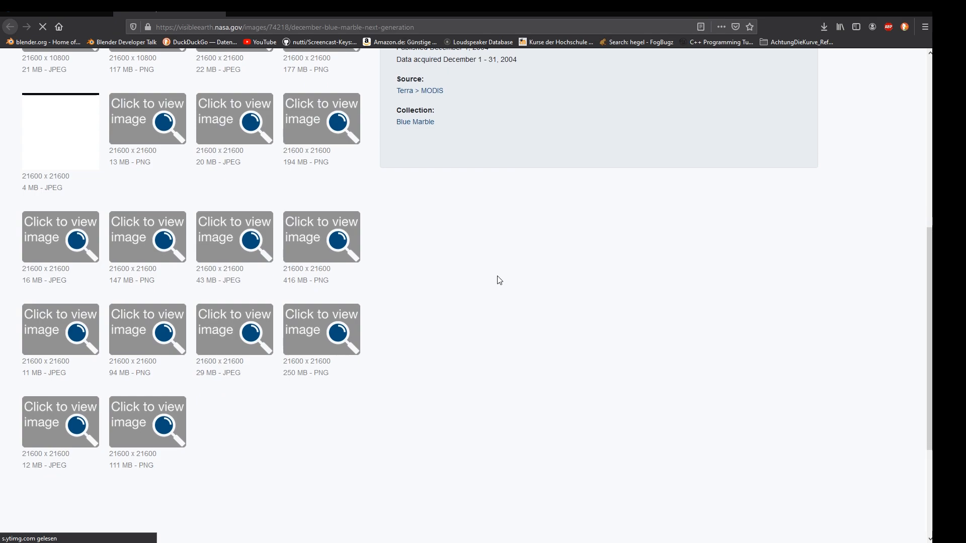
scroll(499, 280, "up", 1)
scroll(497, 276, "up", 2)
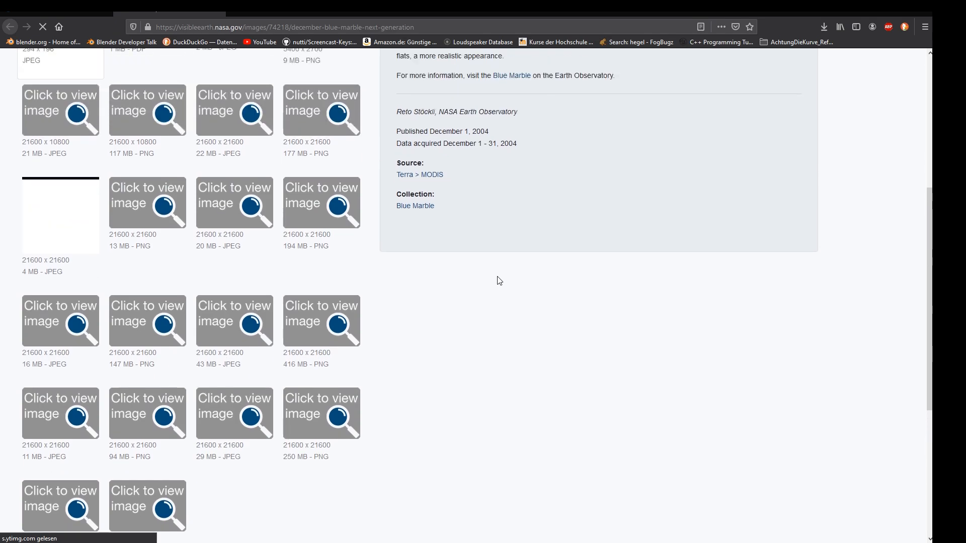
scroll(497, 280, "up", 3)
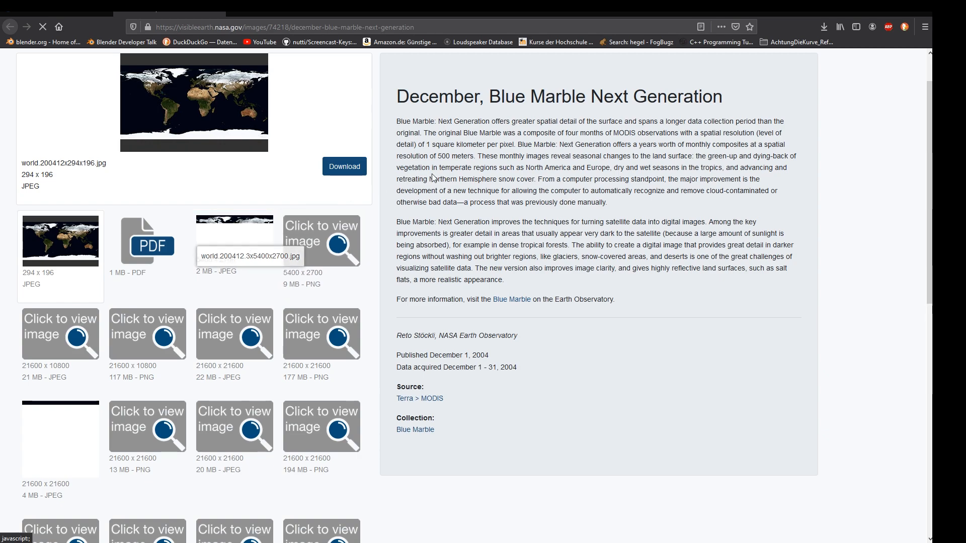
scroll(510, 178, "up", 1)
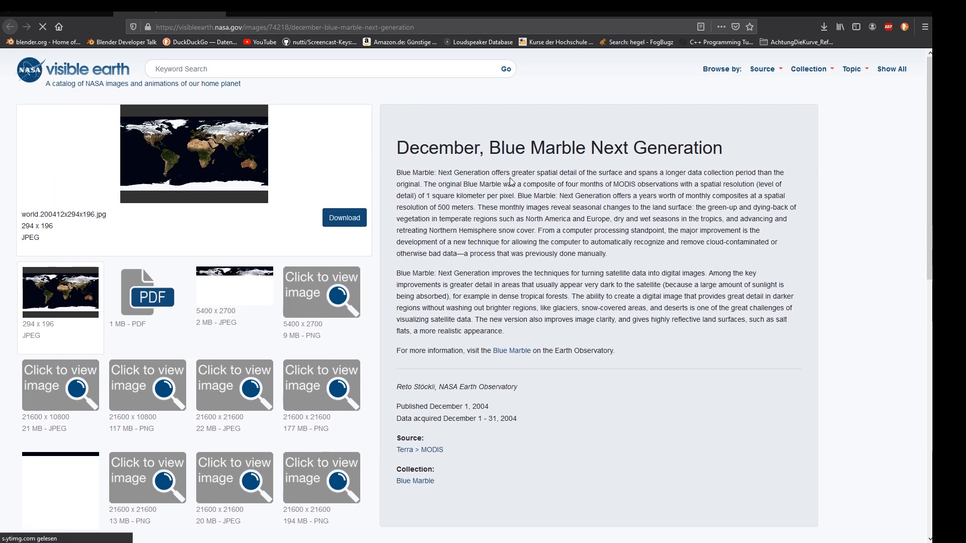
left_click(217, 8)
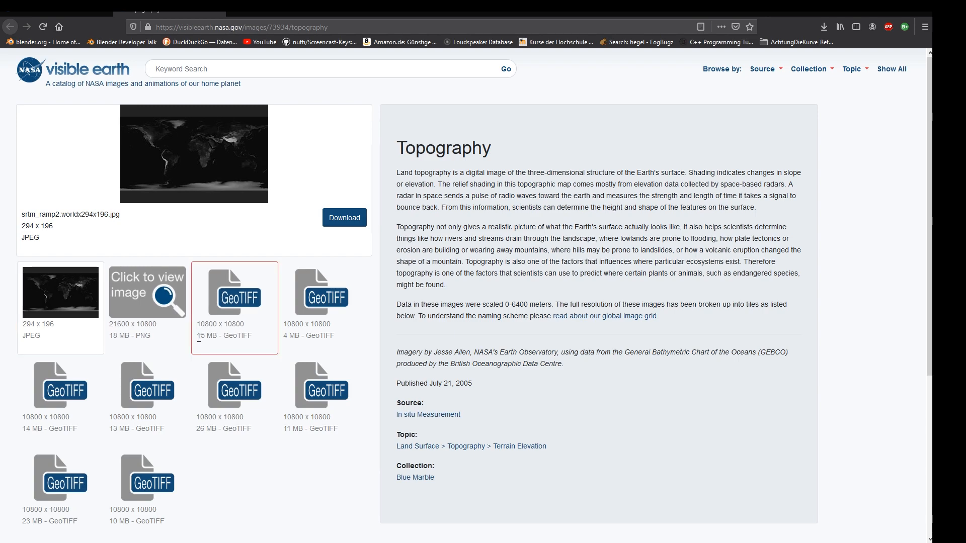
scroll(199, 337, "down", 1)
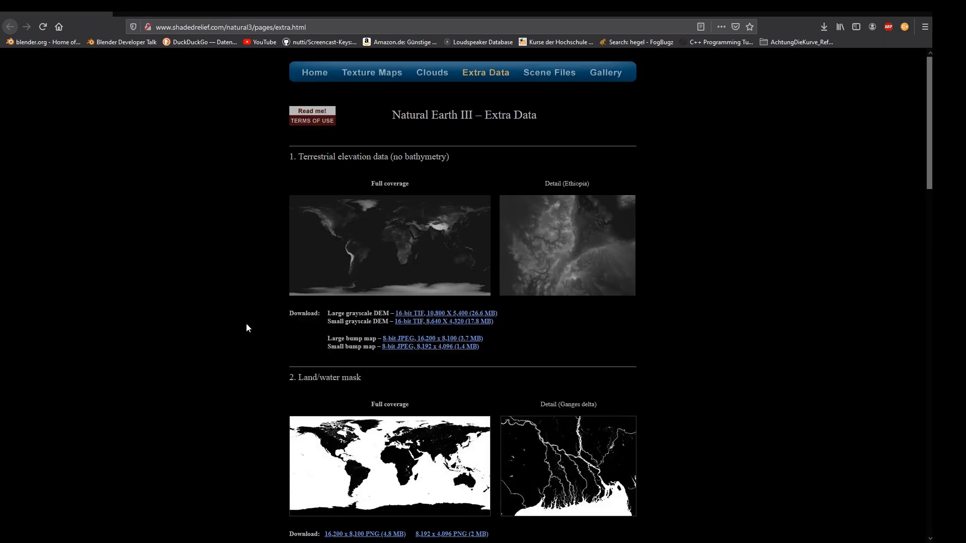
scroll(226, 258, "down", 4)
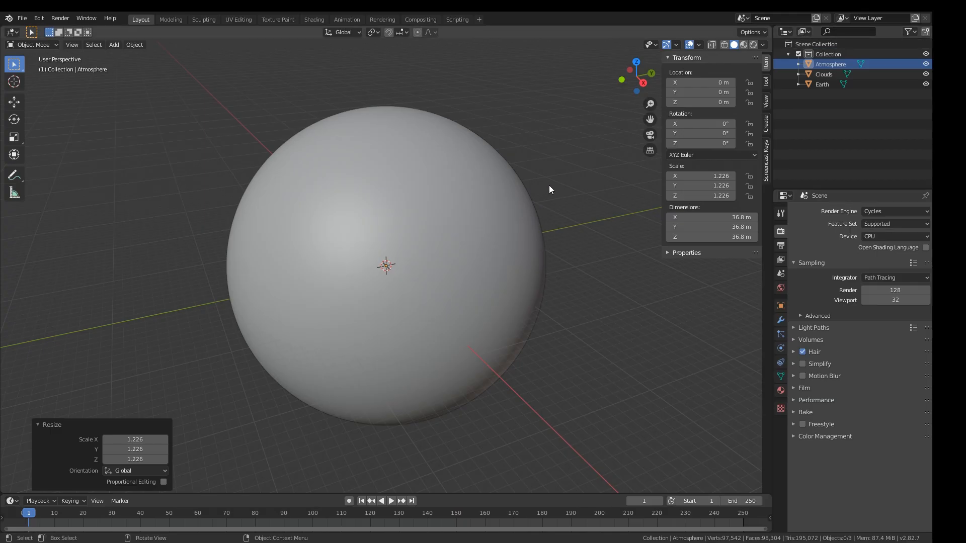
- In Blender, split the 3D viewport into two side-by-side areas and select Earth, hiding the Clouds and Atmosphere spheres
left_click_drag(767, 31, 401, 68)
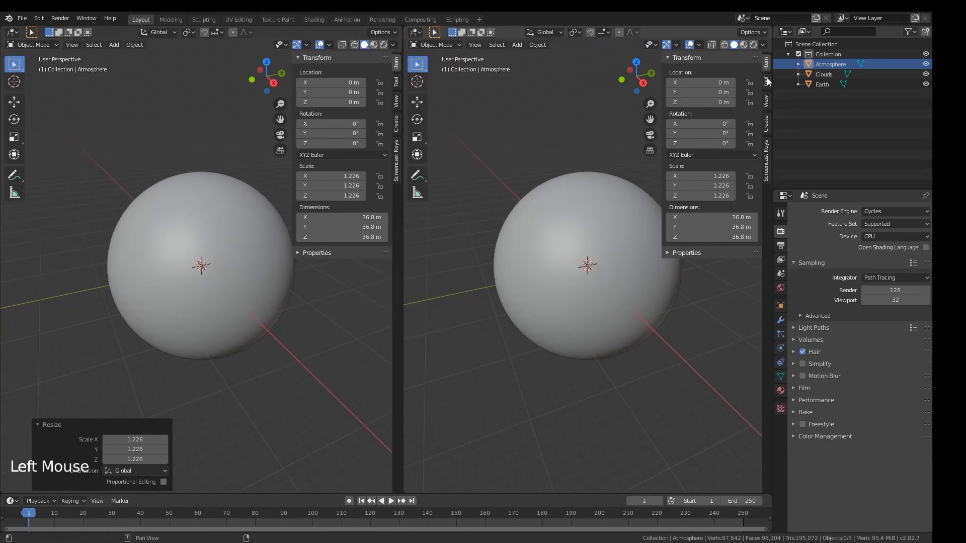
left_click(820, 84)
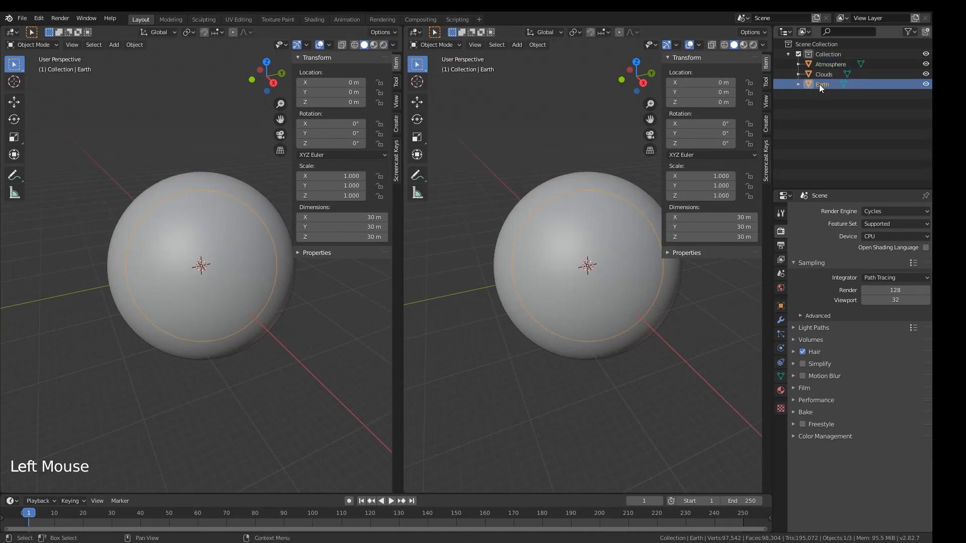
left_click(926, 74)
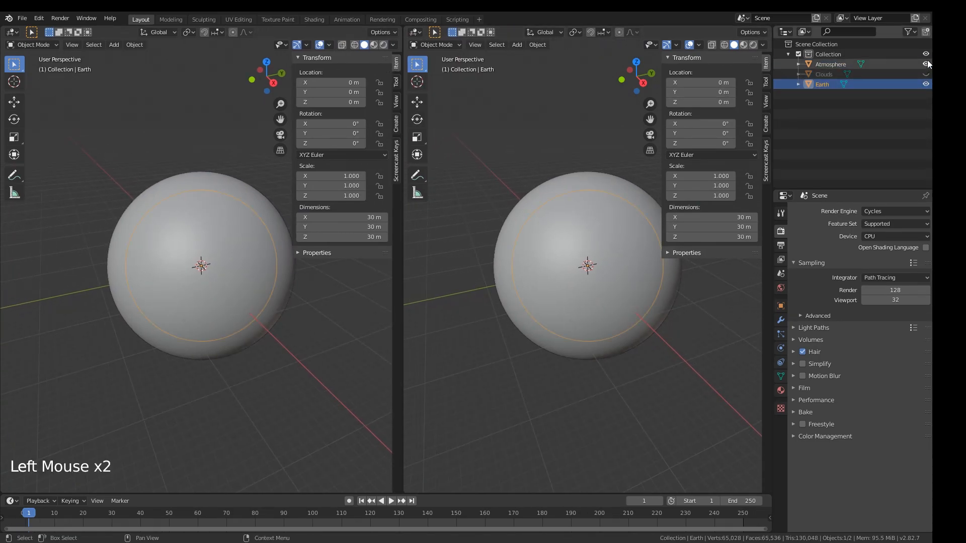
left_click(925, 63)
- Change the second of the two viewports to a Shader Editor and hide its sidebar
left_click(415, 32)
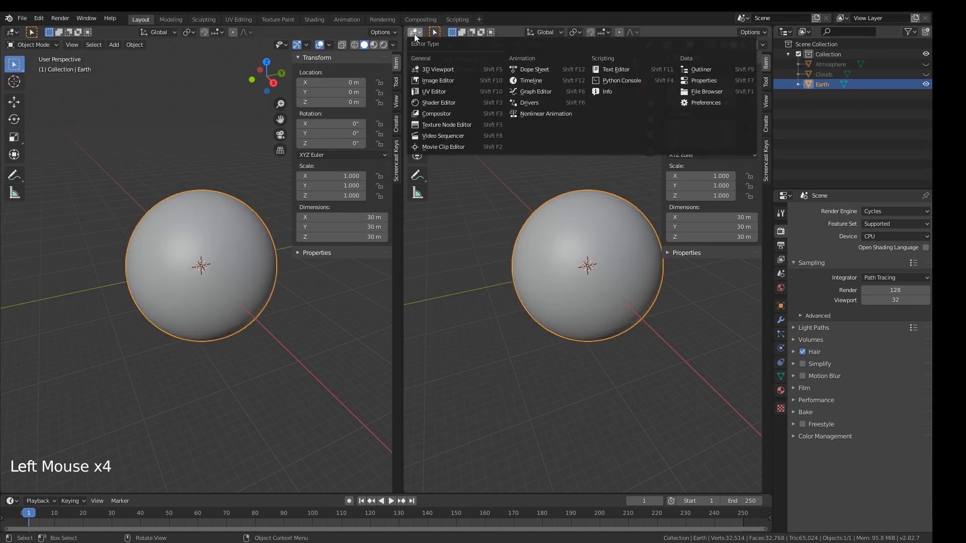
left_click(451, 102)
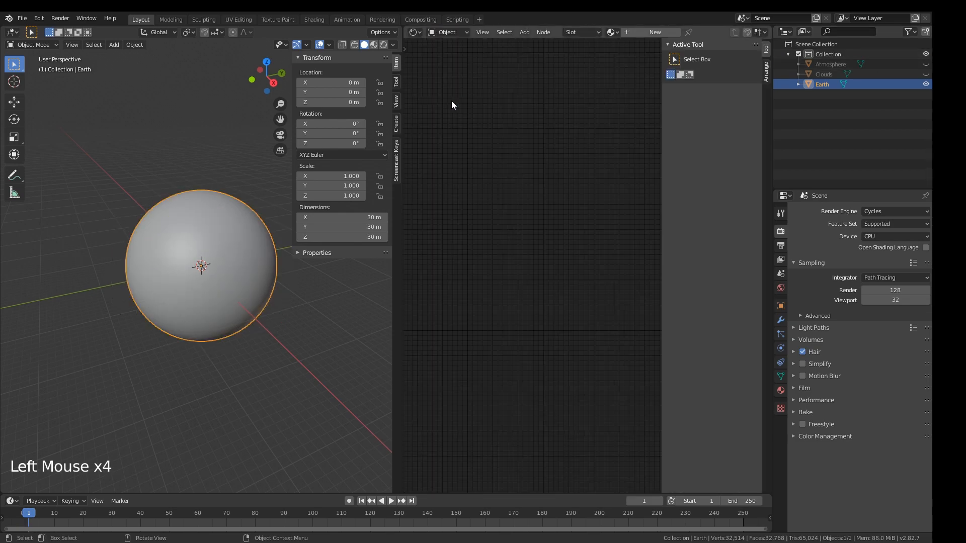
key("n")
scroll(503, 181, "down", 2)
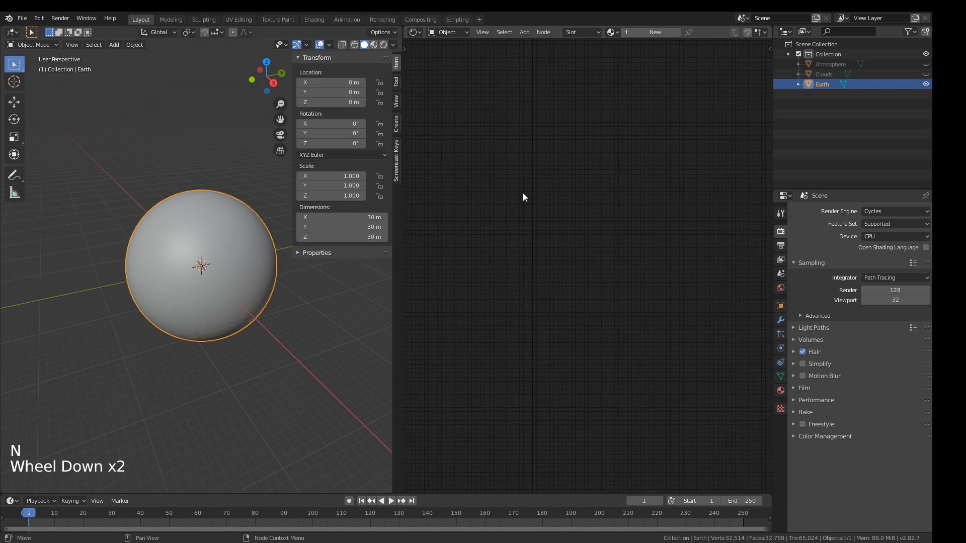
scroll(533, 192, "up", 1)
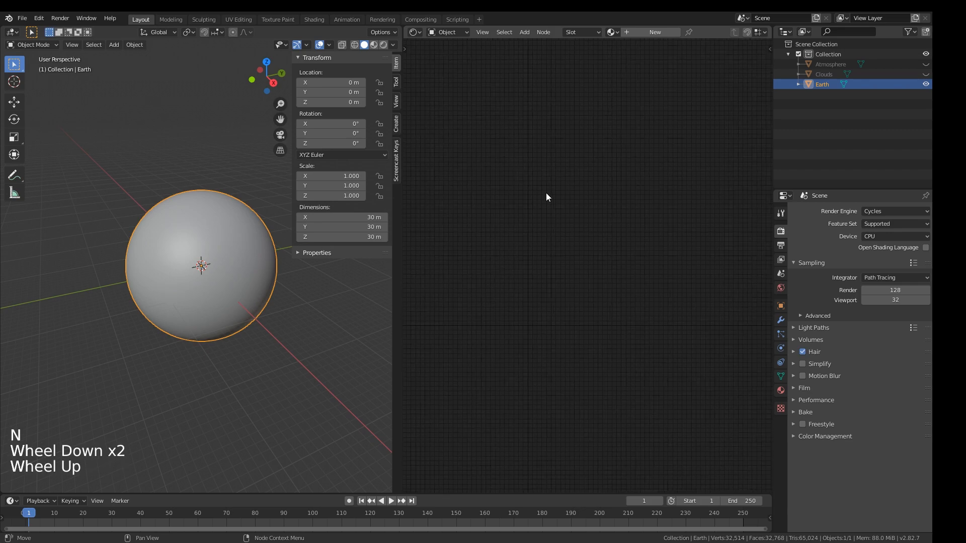
- Assign the existing material named Material to the Earth sphere and rename it Earth
left_click(613, 34)
left_click(623, 48)
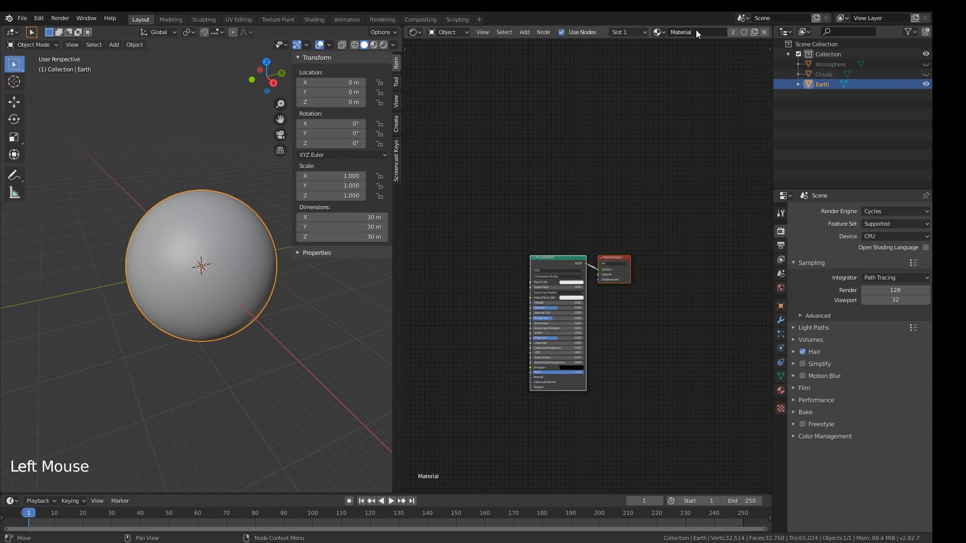
type("Earth")
middle_click_drag(599, 273, 661, 239)
scroll(644, 236, "up", 5)
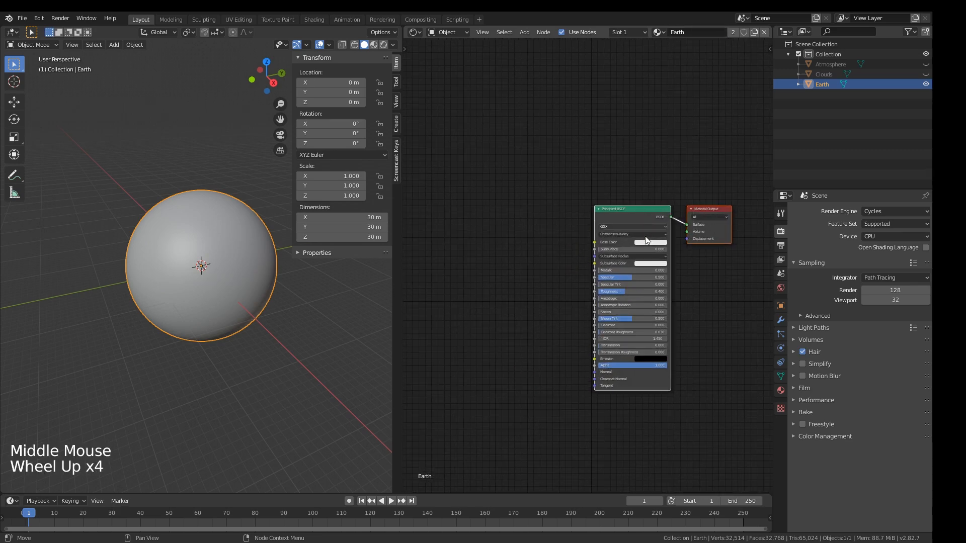
- Delete the Principled BSDF node from the Earth material
left_click(635, 215)
key("Delete")
left_click(614, 209)
- Add the Earth node group beside the Material Output node and connect its Surface output to the Surface input
key("shift+a")
mouse_move(595, 303)
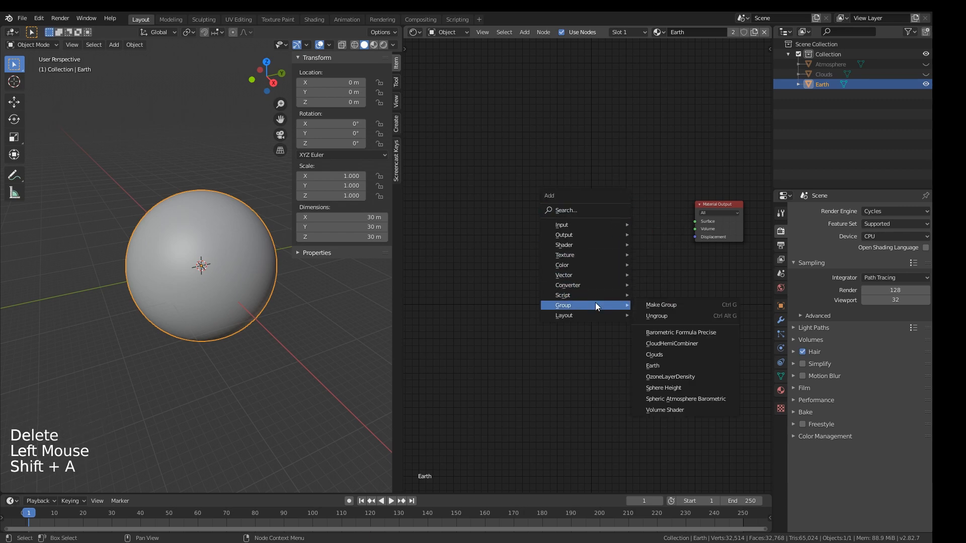
left_click(693, 366)
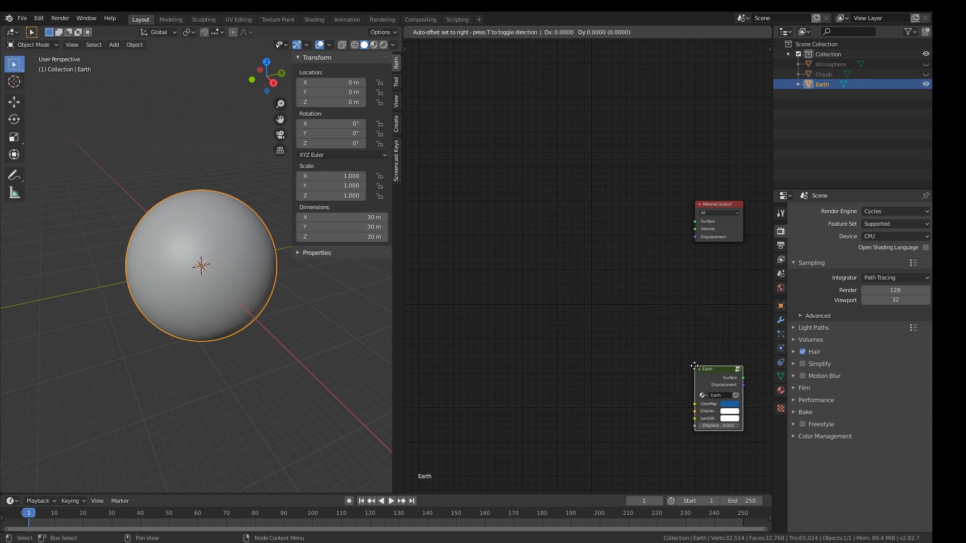
left_click(613, 199)
scroll(613, 200, "up", 4)
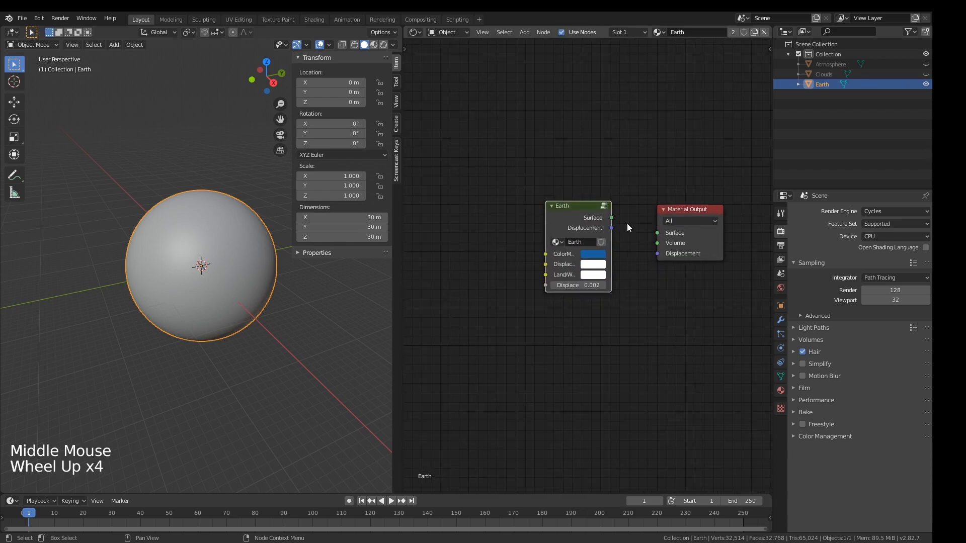
left_click_drag(610, 218, 669, 237)
left_click(669, 236)
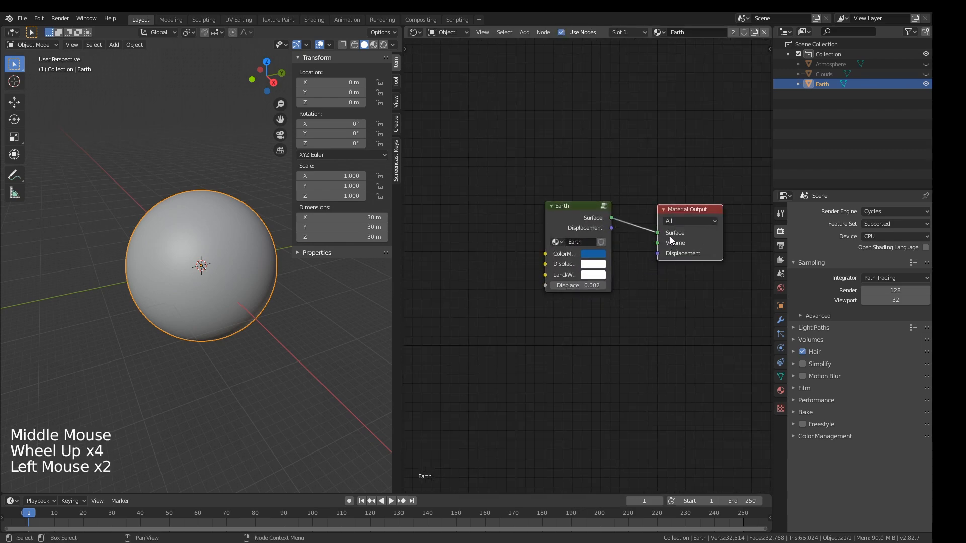
- Connect the Earth group's Displacement output to the Material Output's Displacement input and widen the group node
left_click_drag(611, 228, 659, 254)
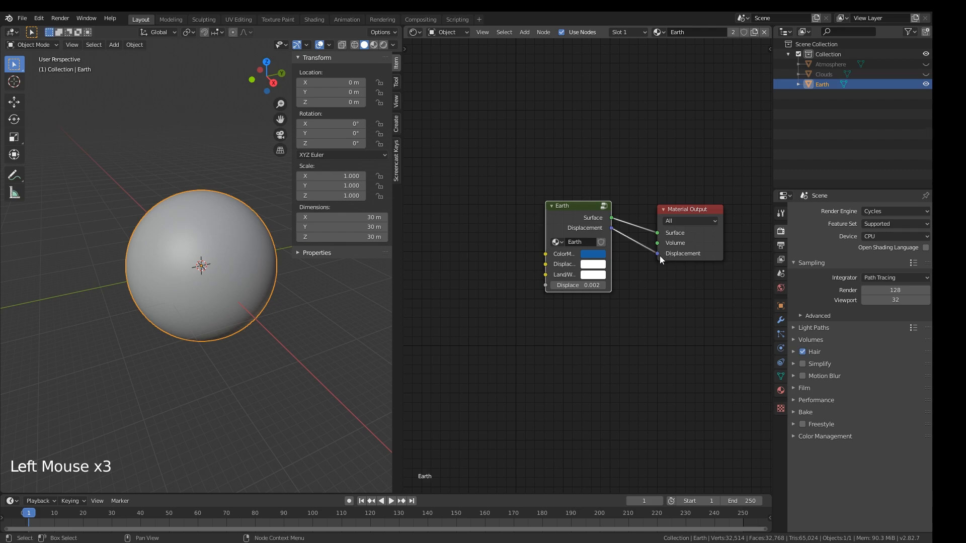
middle_click_drag(557, 252, 598, 278)
left_click_drag(587, 244, 513, 247)
middle_click_drag(511, 272, 623, 308)
- Feed the Earth group's ColorMap from a new Image Texture with Mapping and Texture Coordinate nodes, loading world.topo.200403.3x21600x10800.jpg
left_click(650, 270)
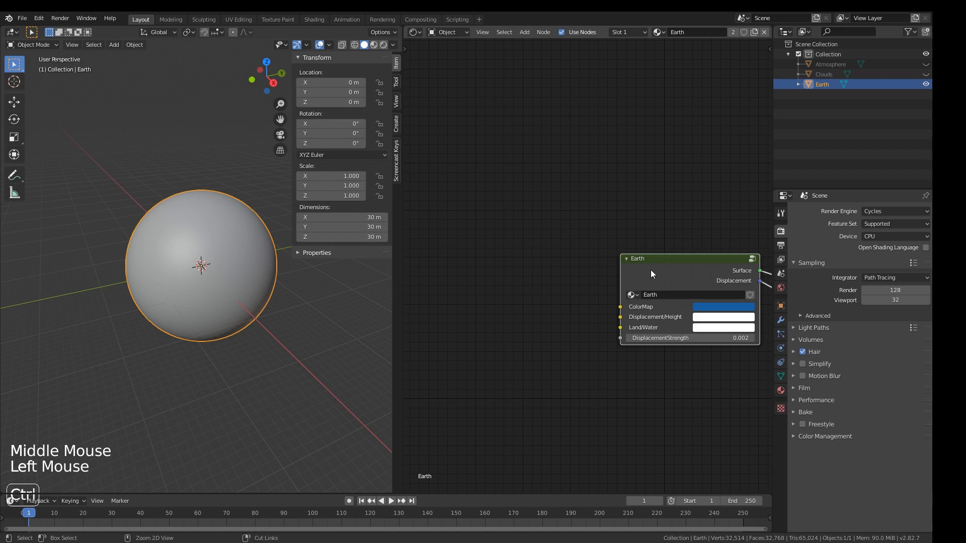
key("ctrl+t")
middle_click_drag(651, 270, 719, 281)
scroll(719, 281, "down", 4)
left_click_drag(489, 203, 616, 229)
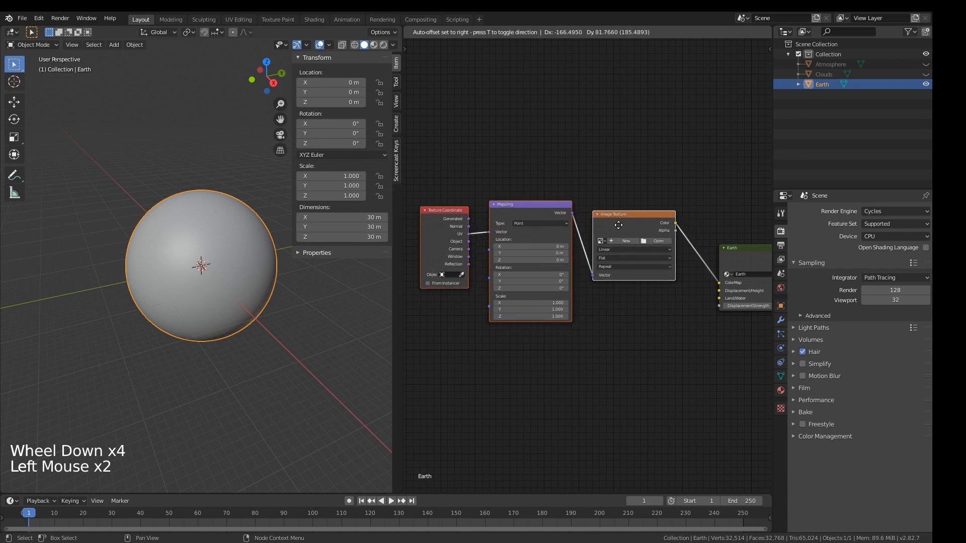
left_click(656, 244)
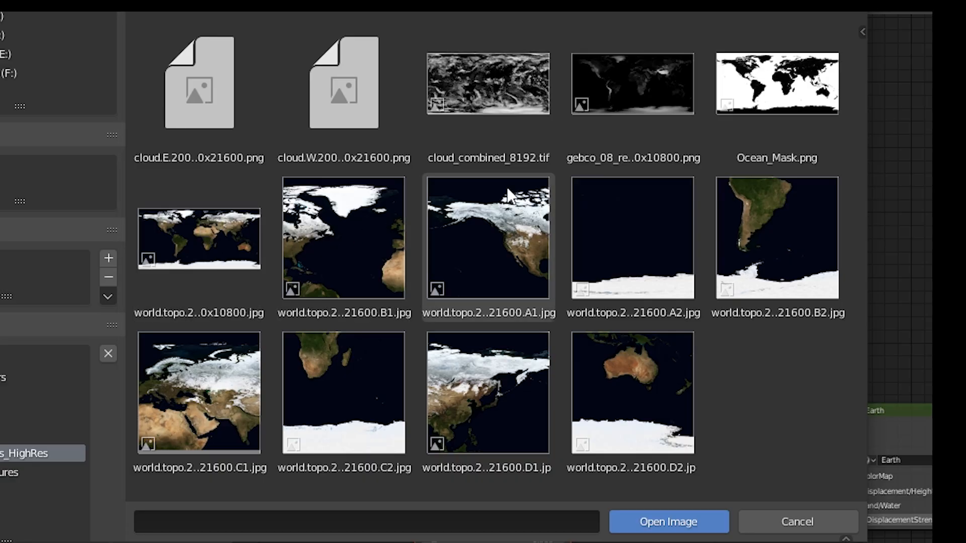
double_click(244, 279)
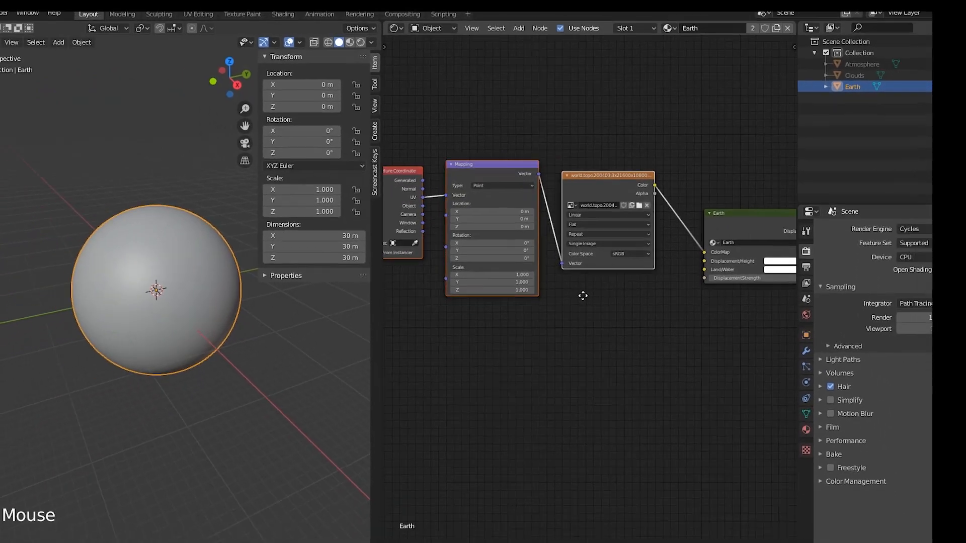
- Duplicate the color map texture node below the original, wiring its Color to Displacement/Height and its Vector to the Mapping node
left_click(607, 183)
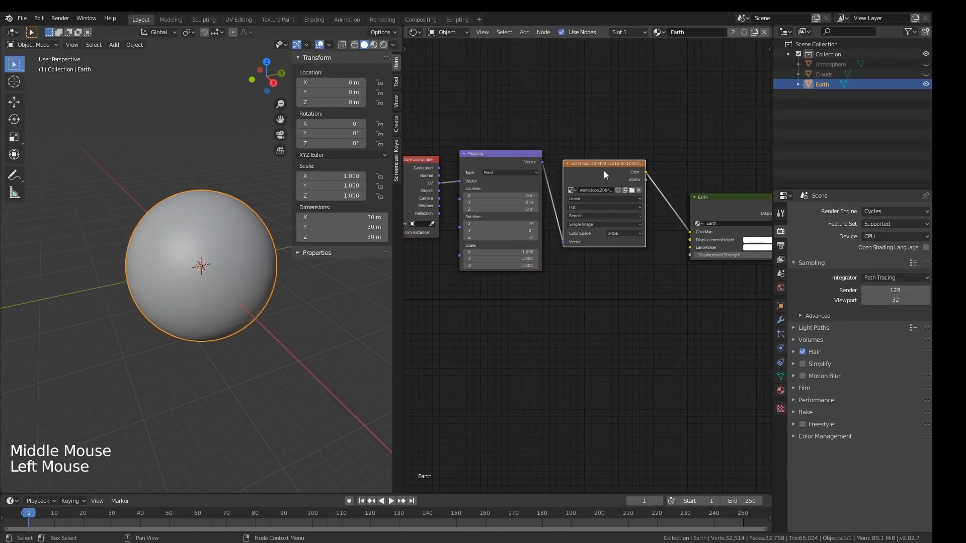
key("ctrl+d")
key("shift+d")
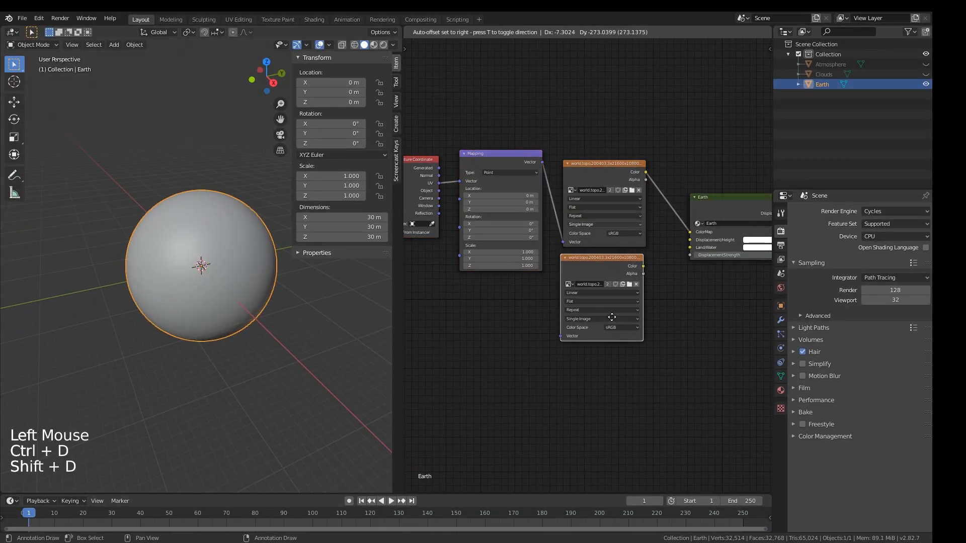
left_click_drag(644, 267, 678, 244)
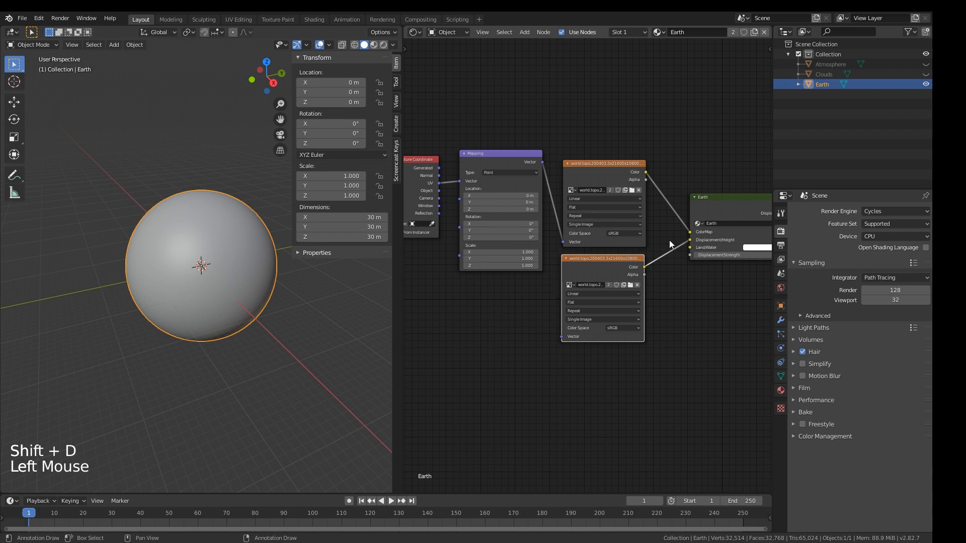
left_click(537, 166)
left_click_drag(543, 162, 561, 336)
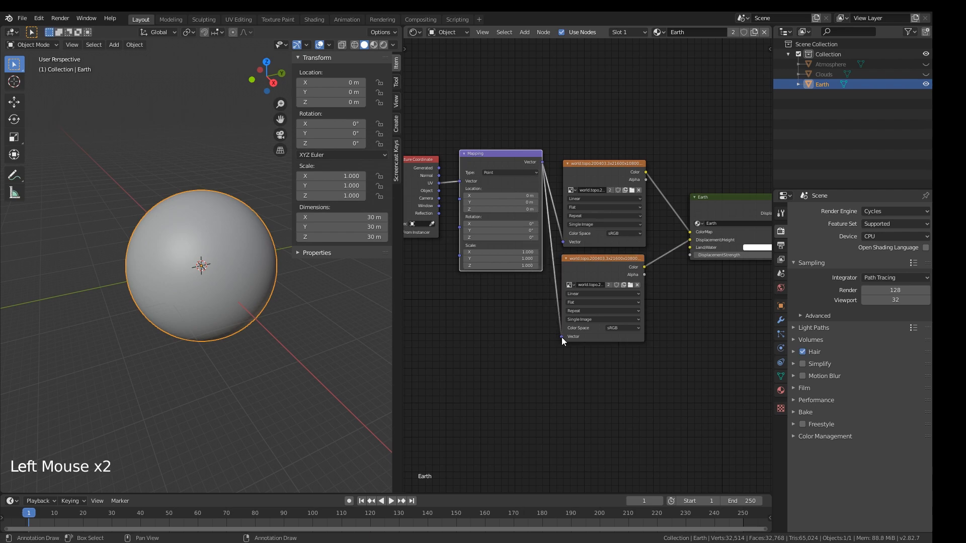
- Load gebco_08_rev_elev_21600x10800.png into the texture node that feeds Displacement/Height
left_click(630, 285)
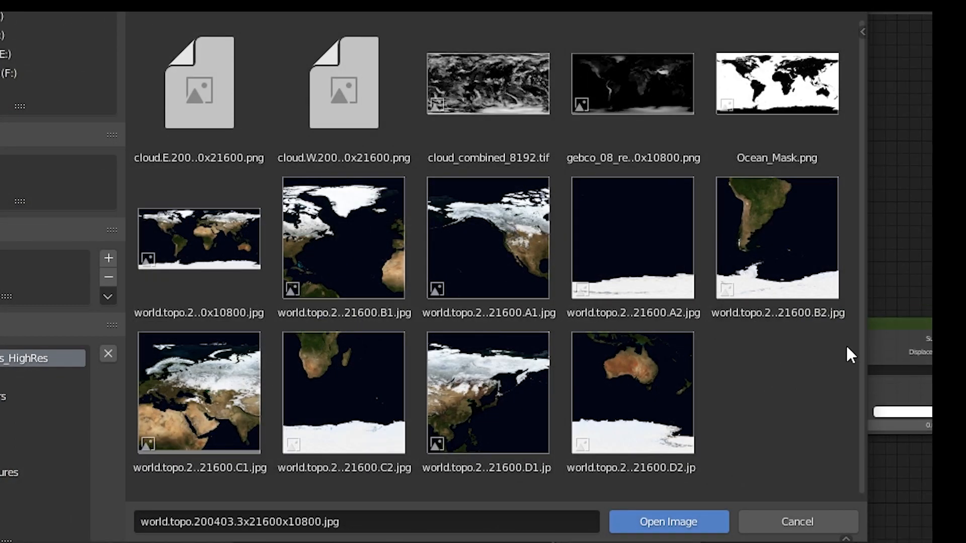
left_click(611, 149)
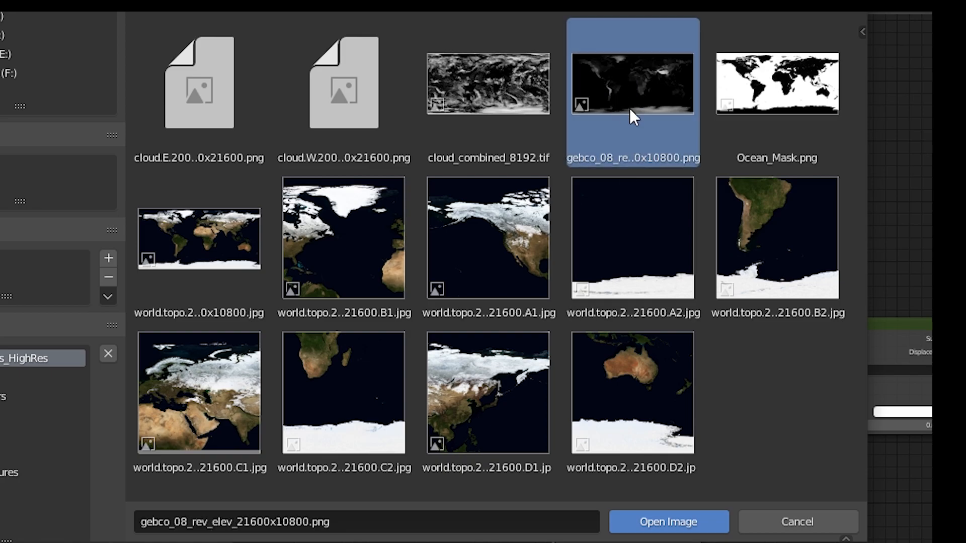
left_click(680, 523)
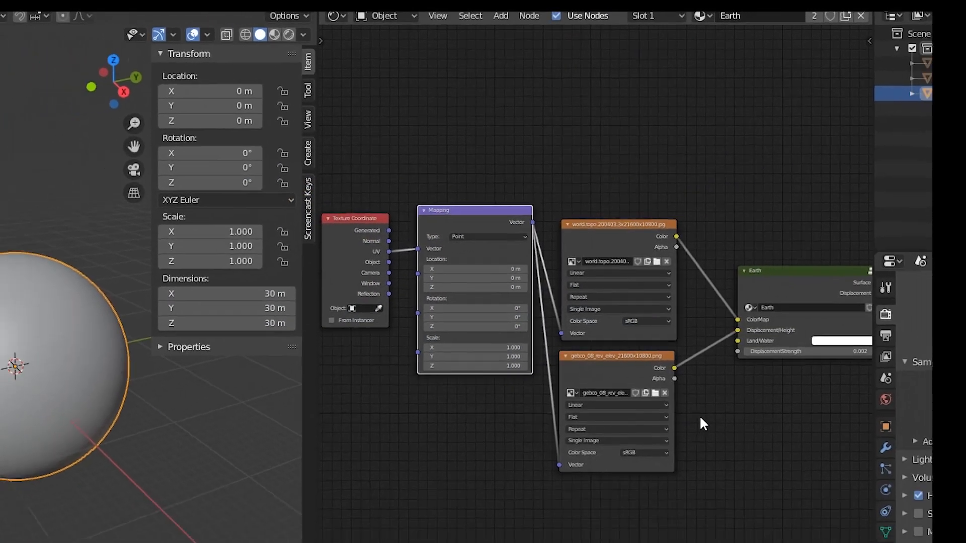
- Duplicate the elevation texture node below, wiring its Vector to the Mapping node and its Color to the Earth group's Land/Water input
left_click(565, 262)
key("shift+d")
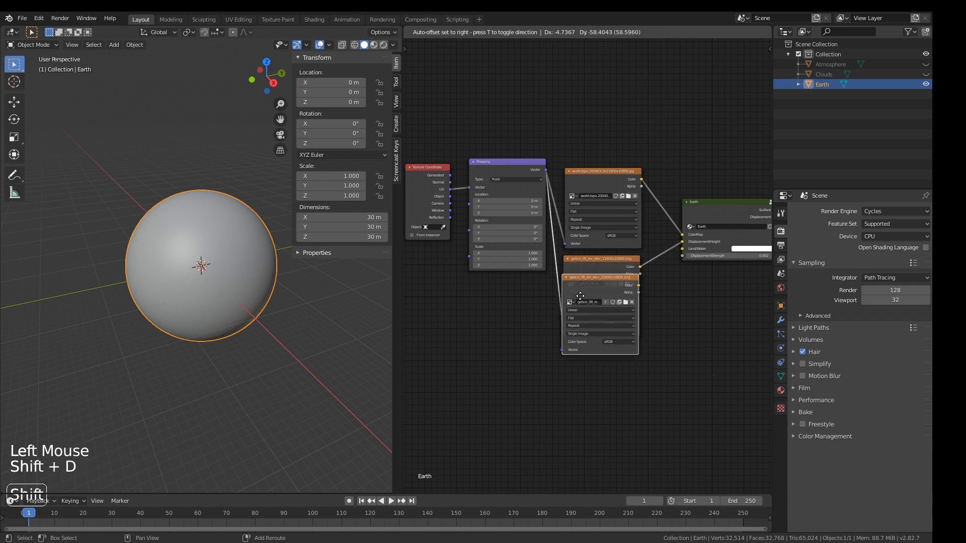
left_click_drag(544, 170, 564, 413)
left_click_drag(640, 350, 683, 249)
- Load Ocean_Mask.png into the texture node that feeds Land/Water
middle_click_drag(631, 361, 622, 344)
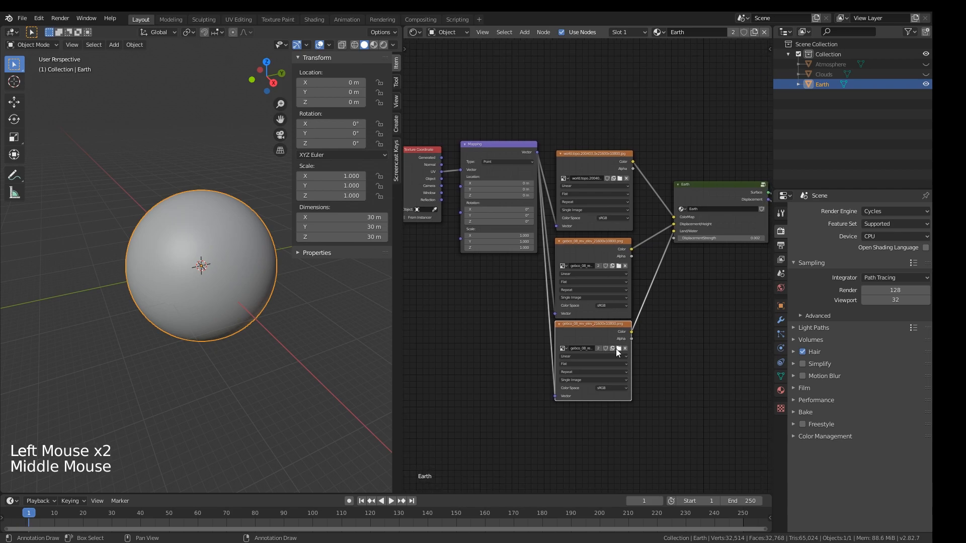
left_click(619, 348)
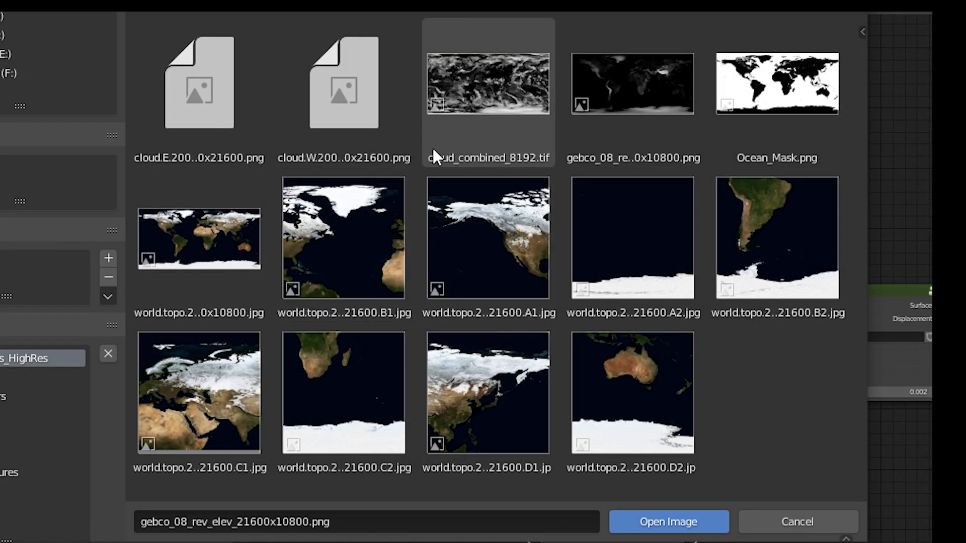
left_click(745, 107)
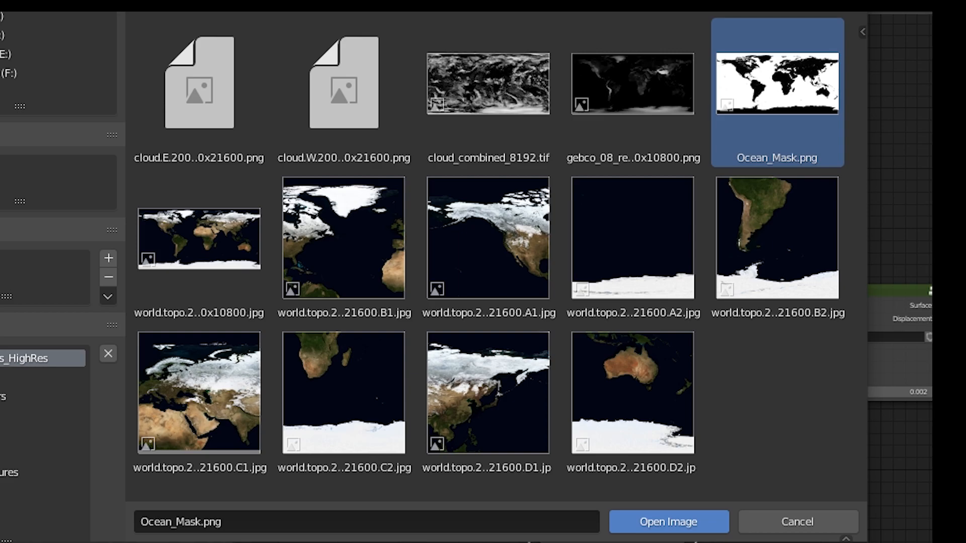
left_click(669, 522)
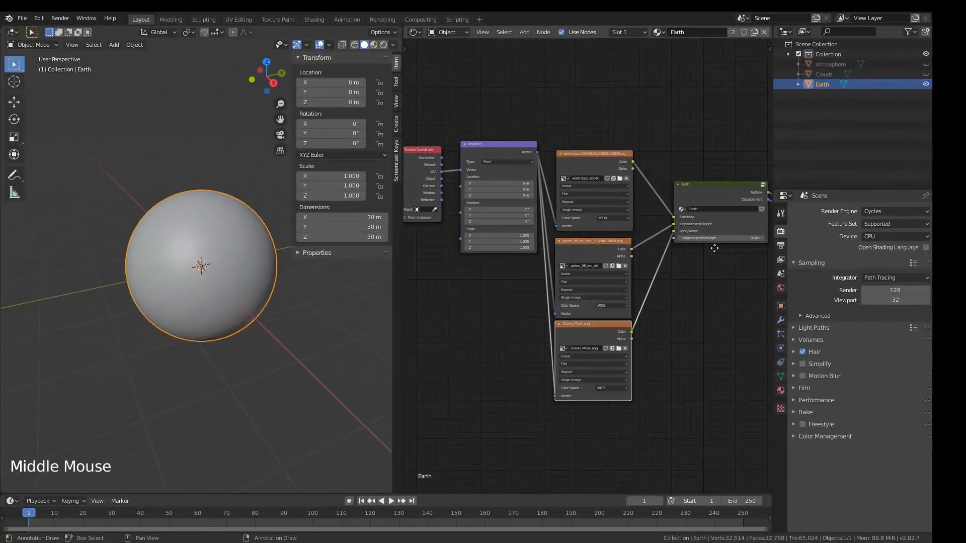
- Switch the 3D viewport to Rendered shading to preview the textured Earth
mouse_move(714, 248)
middle_mouse_down()
mouse_move(500, 248)
mouse_move(555, 248)
middle_mouse_up()
key("z")
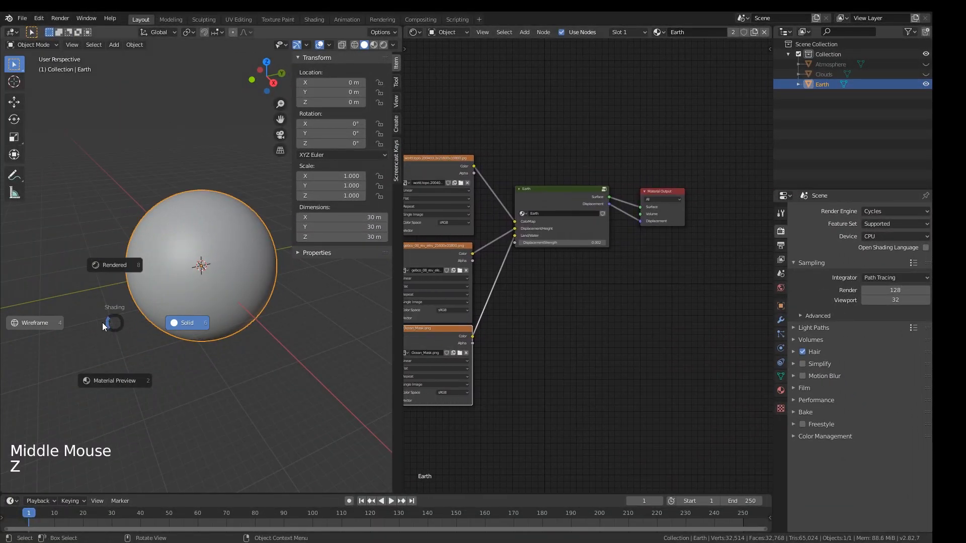
left_click(115, 269)
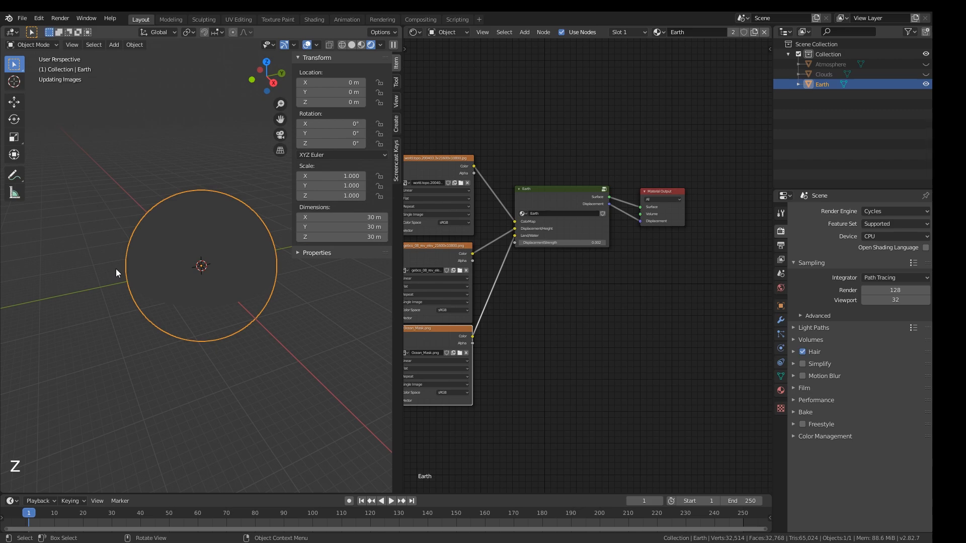
middle_click_drag(198, 274, 259, 265)
- Add a Sun light to the scene
key("shift+a")
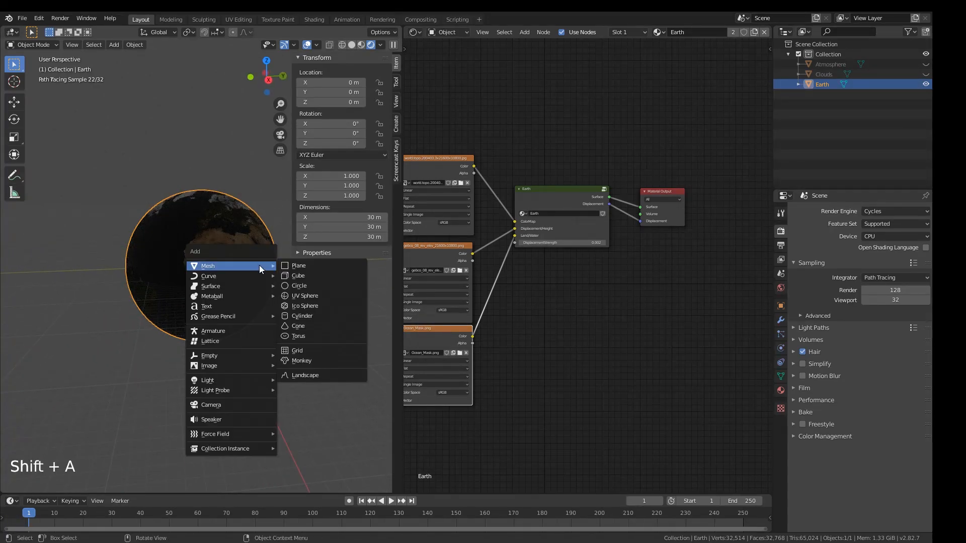
mouse_move(249, 379)
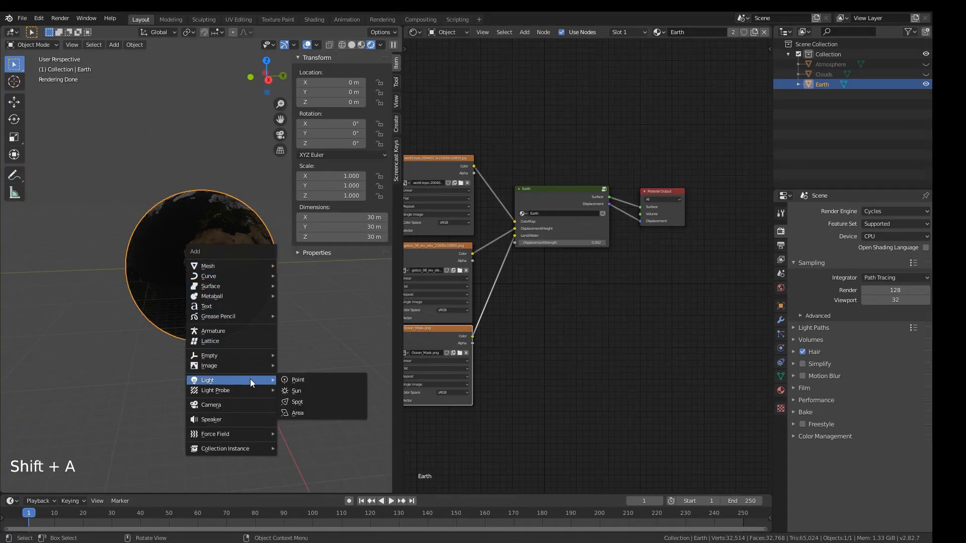
left_click(324, 393)
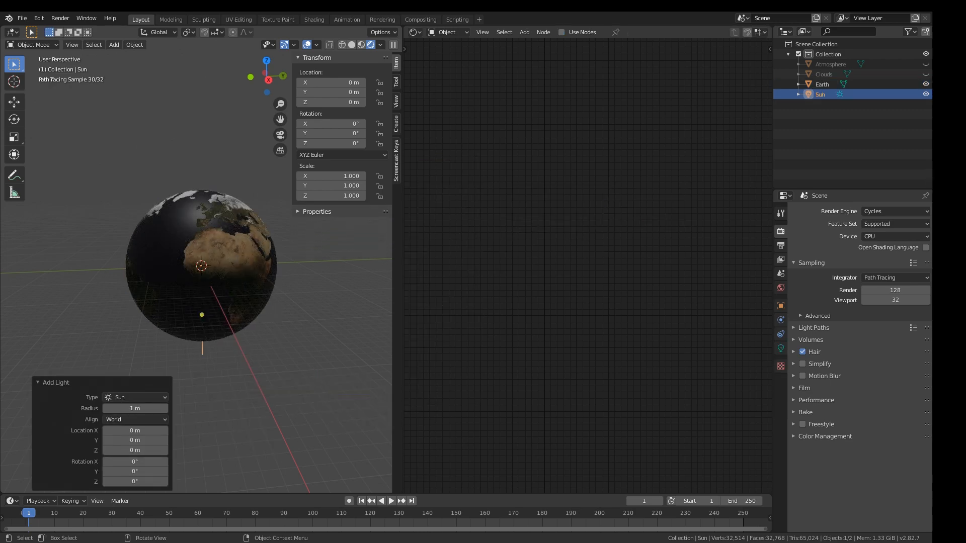
- Rotate the Sun light 78° about the global X axis
key("r")
key("x")
key("9")
key("BackSpace")
type("78")
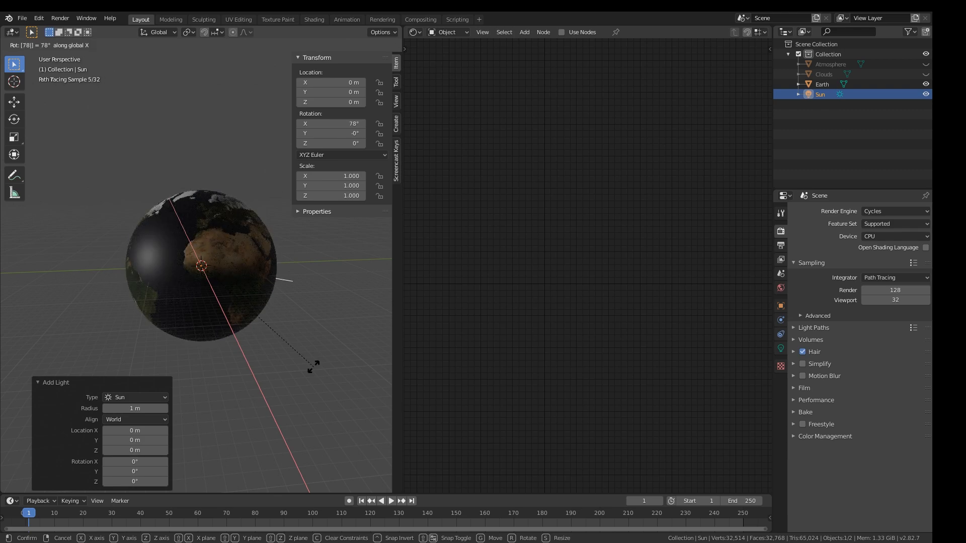
key("Return")
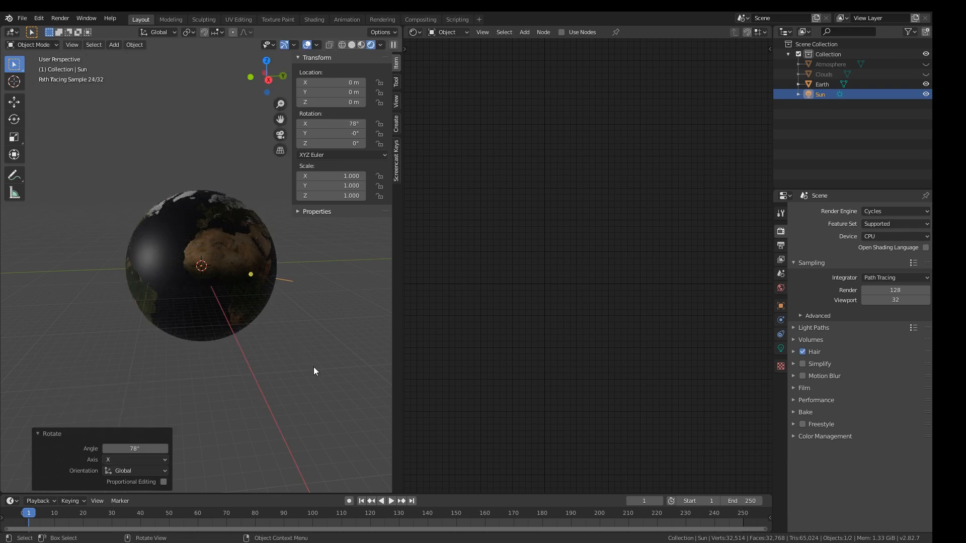
- Set the Sun light's strength to 10
left_click(778, 348)
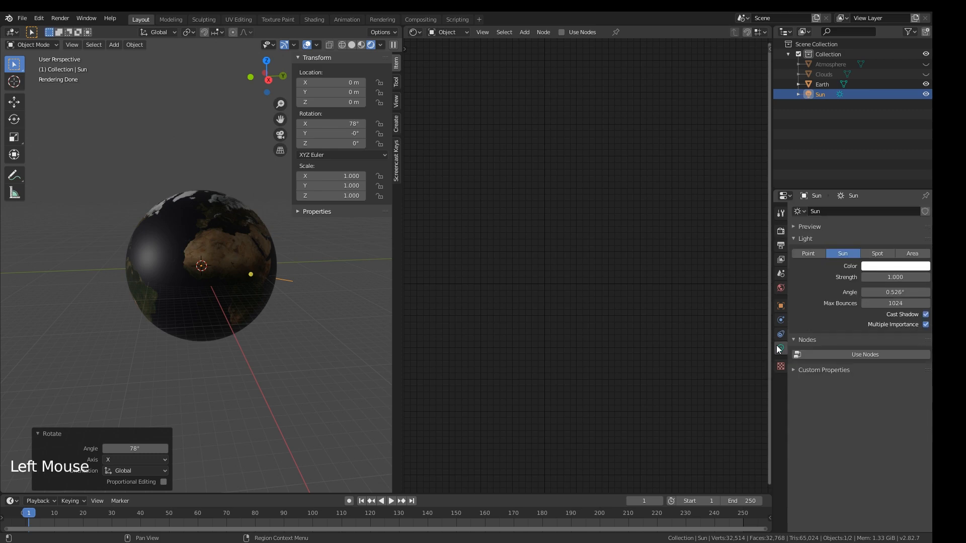
double_click(889, 278)
type("10")
key("Return")
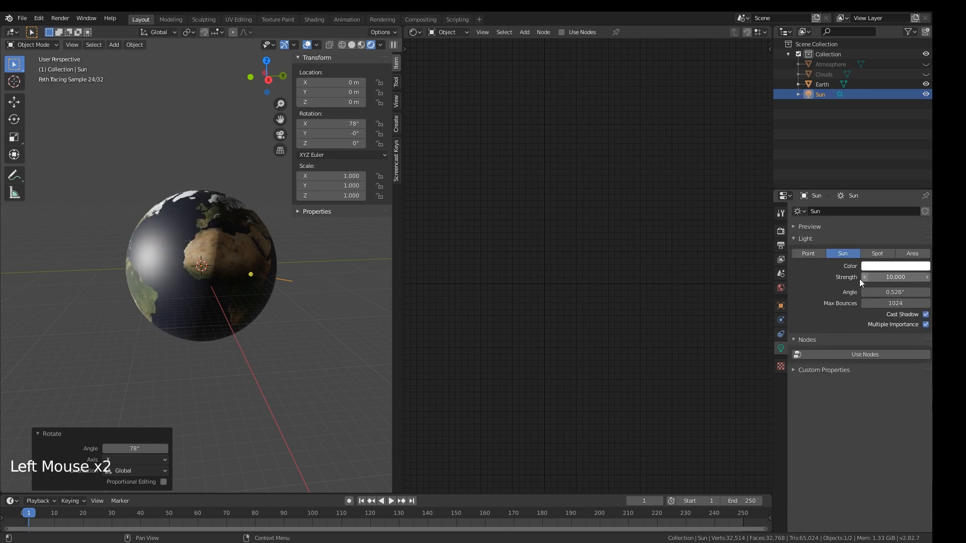
- Set the world background strength to 0 and select the Earth sphere
left_click(780, 288)
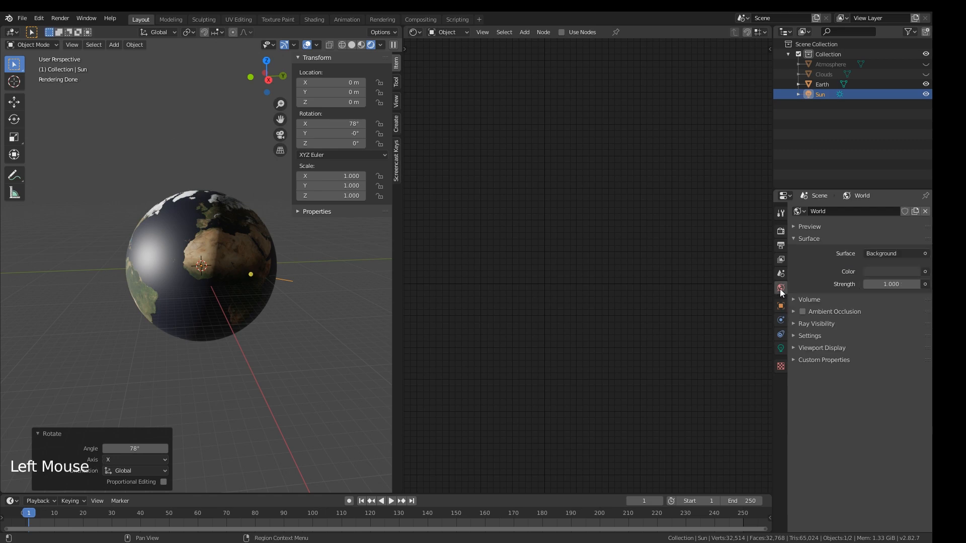
left_click_drag(900, 284, 870, 284)
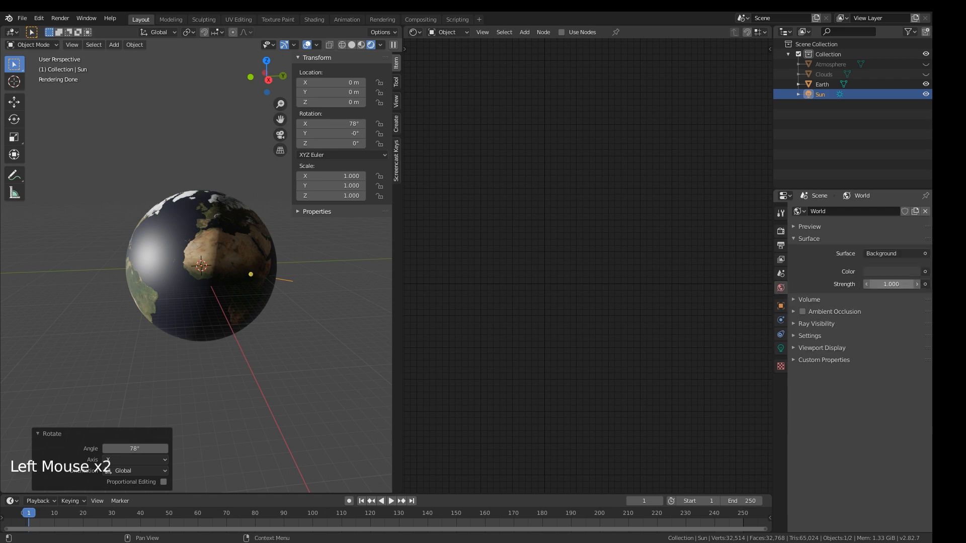
scroll(121, 372, "up", 4)
middle_click_drag(122, 373, 340, 239)
left_click(265, 233)
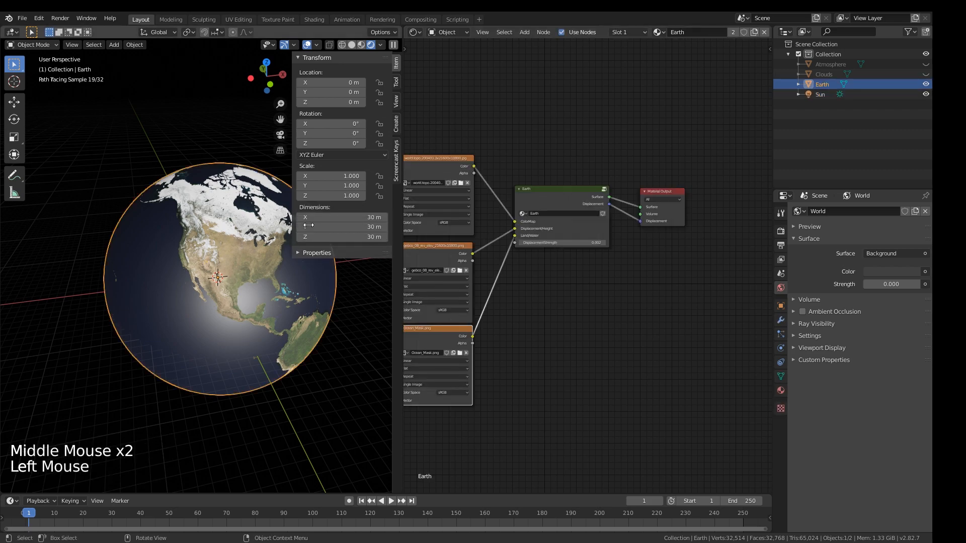
- Unhide the Clouds sphere and give it a new material named Clouds
left_click(926, 73)
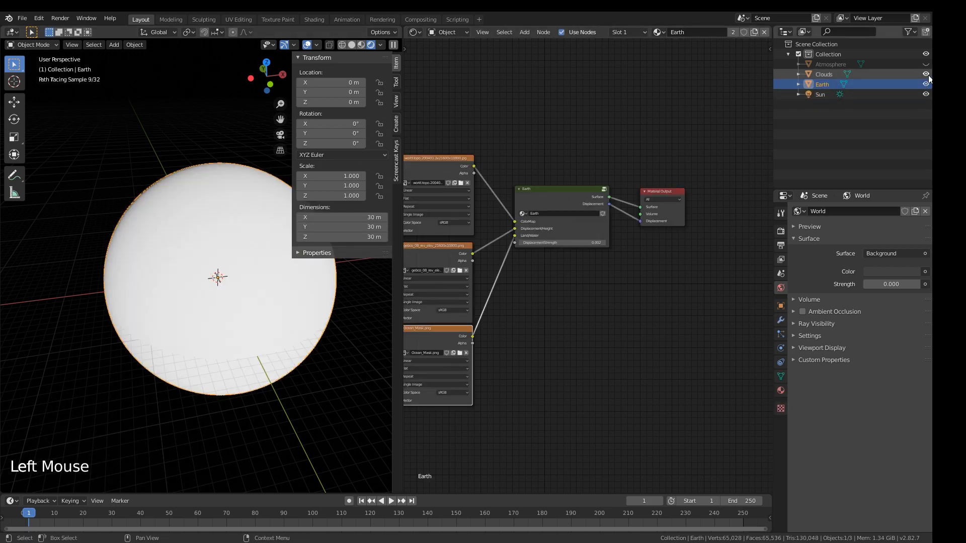
left_click(928, 74)
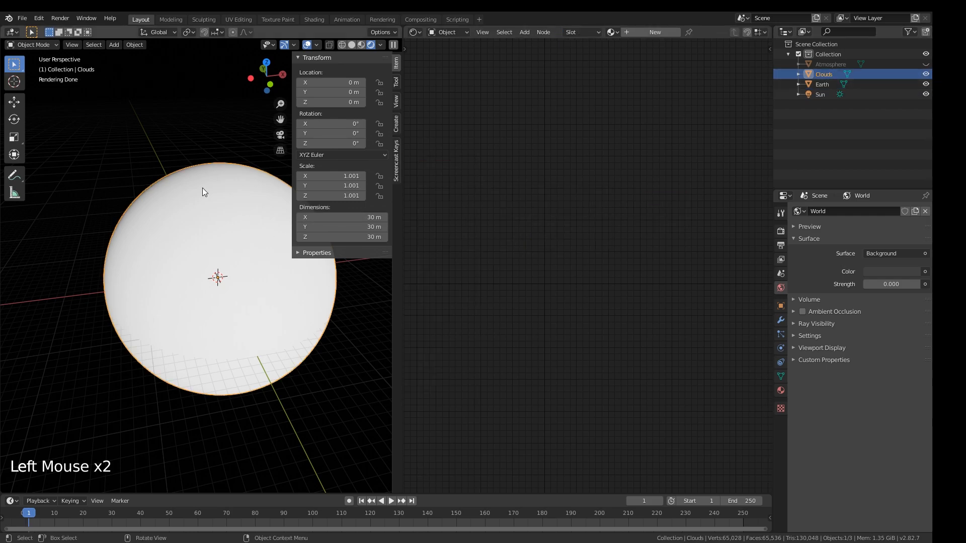
left_click(636, 33)
left_click(700, 31)
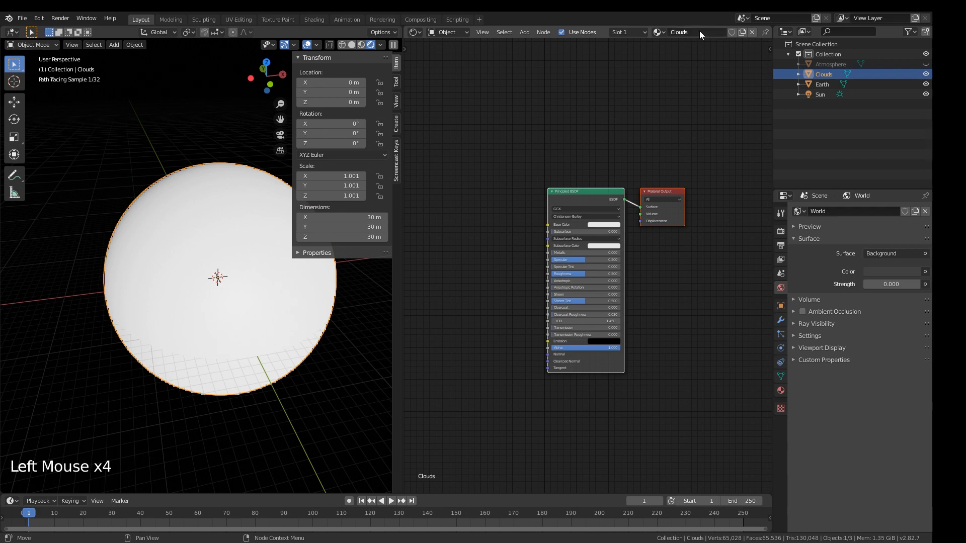
- Delete the Principled BSDF node from the Clouds material
scroll(583, 189, "up", 2)
left_click(586, 190)
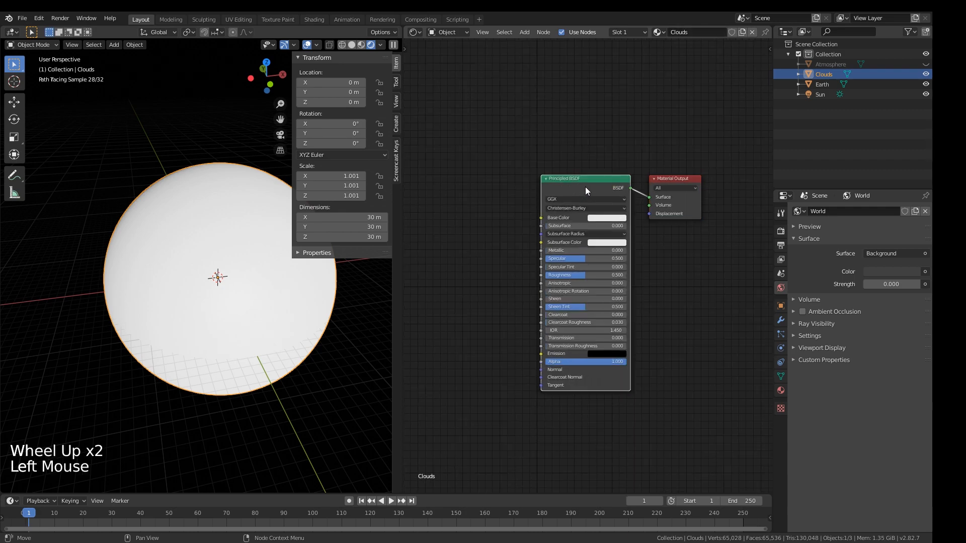
key("Delete")
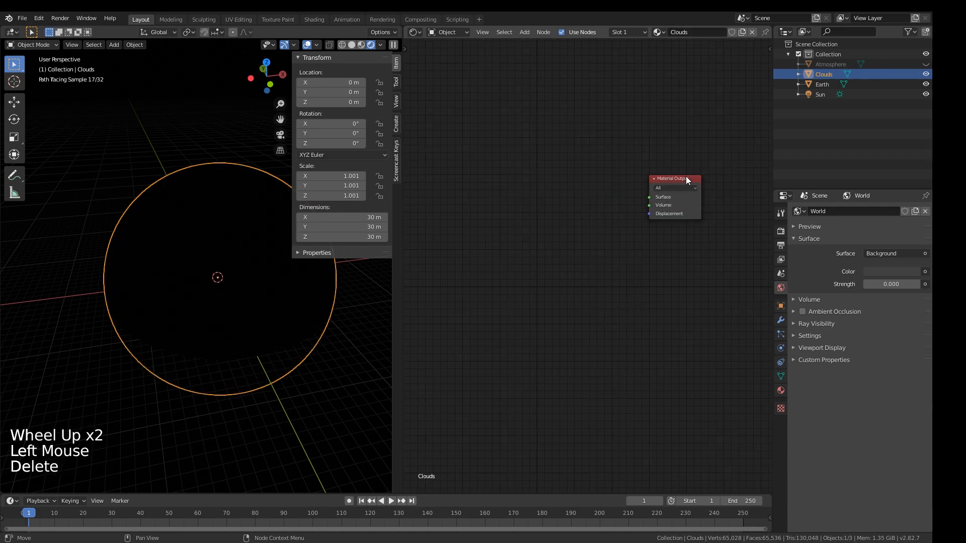
left_click(686, 176)
left_click(589, 201)
left_click(541, 219)
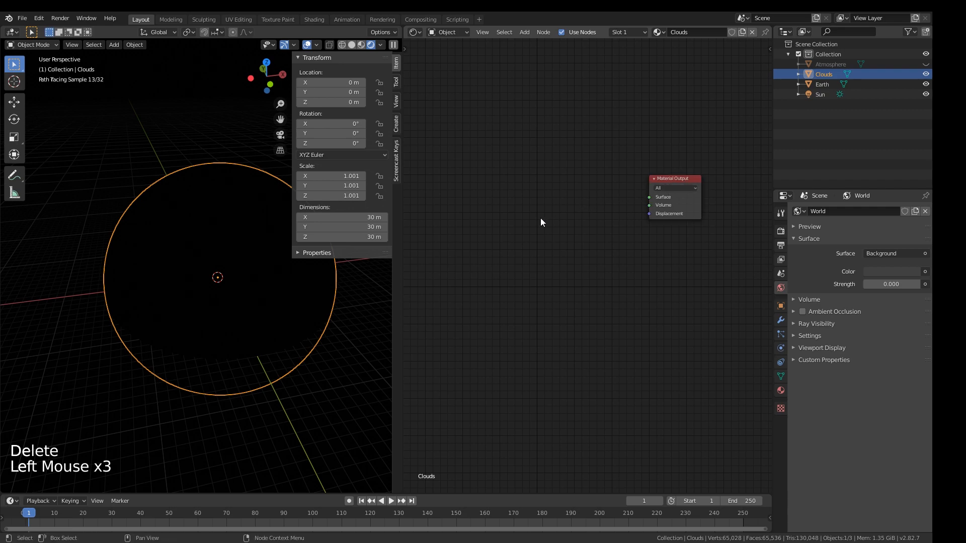
- Add the Clouds node group to the Clouds material and connect its Shader output to the Material Output's Surface
key("shift+a")
mouse_move(523, 306)
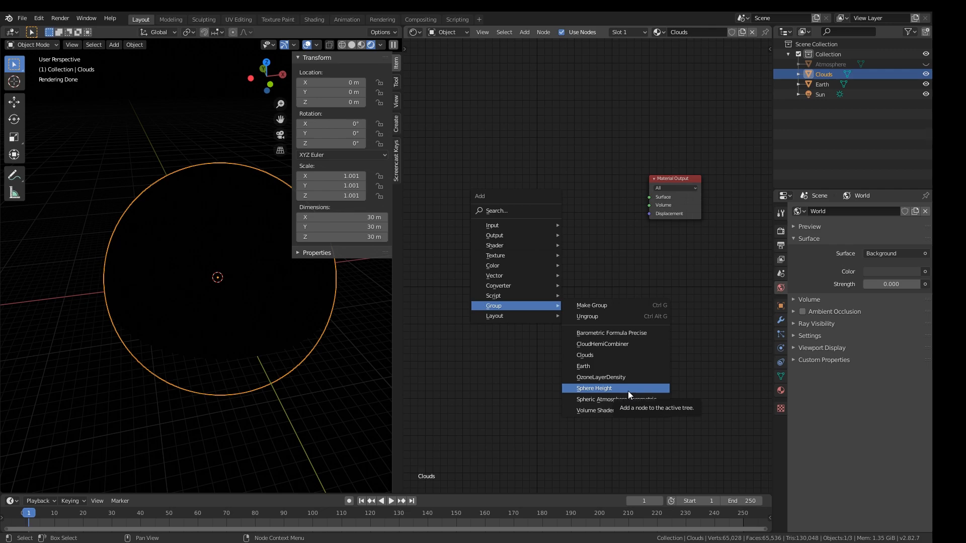
left_click(626, 355)
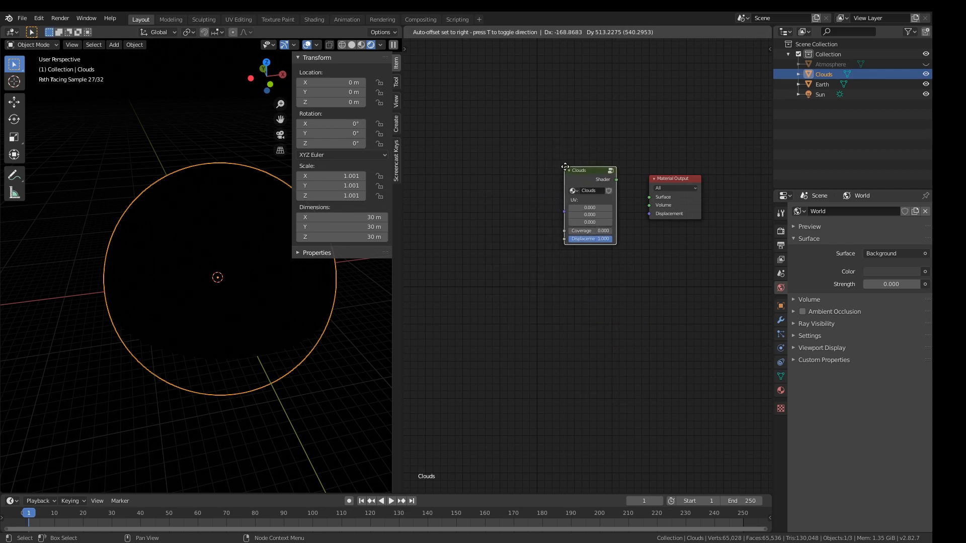
left_click(571, 179)
left_click_drag(616, 191, 649, 196)
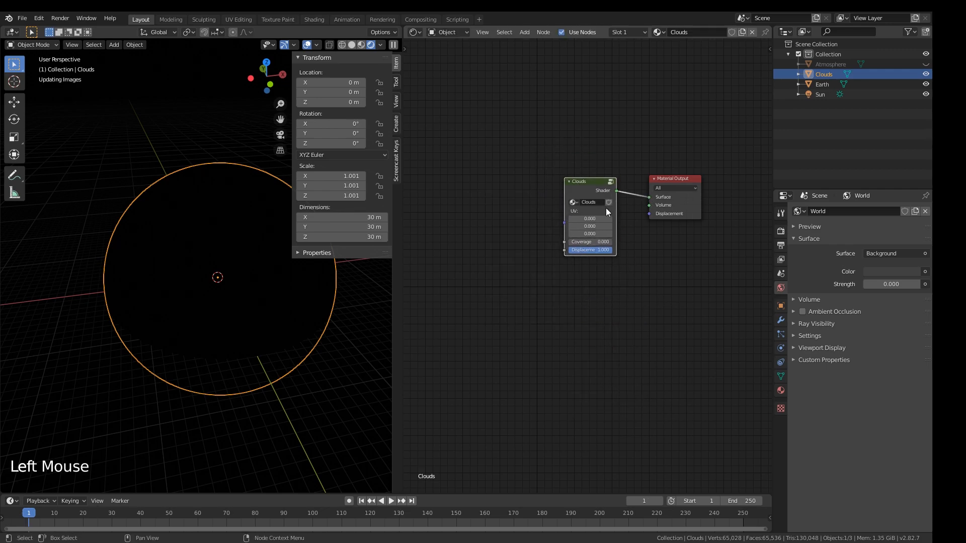
- Add a Texture Coordinate node and connect its UV output to the Clouds group's UV input
scroll(553, 231, "up", 2)
middle_click_drag(485, 260, 493, 256)
scroll(507, 266, "up", 4)
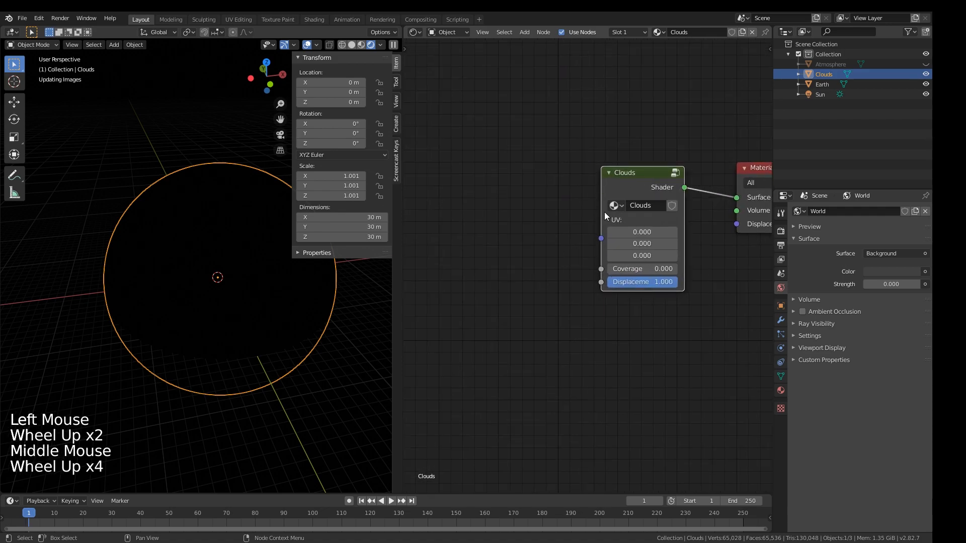
left_click(479, 219)
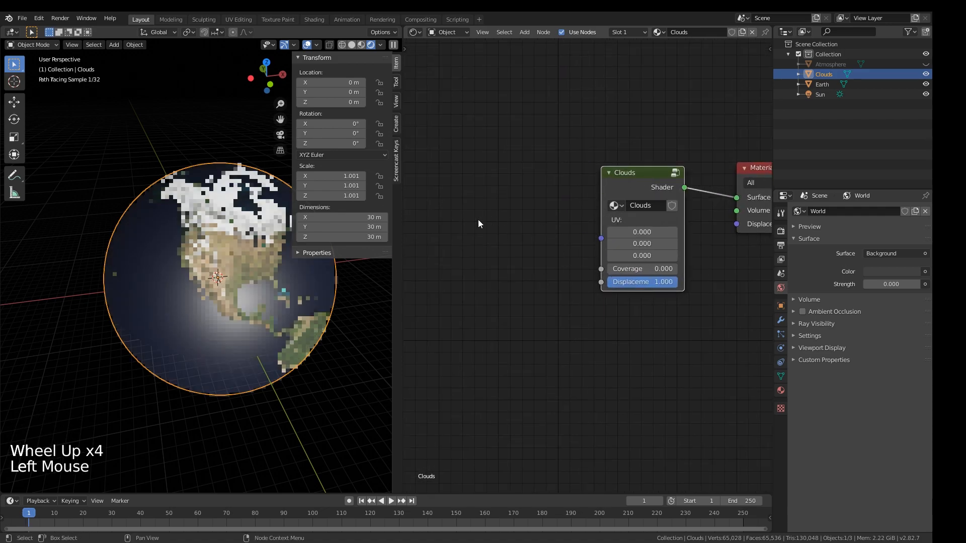
left_click(463, 171)
key("shift+a")
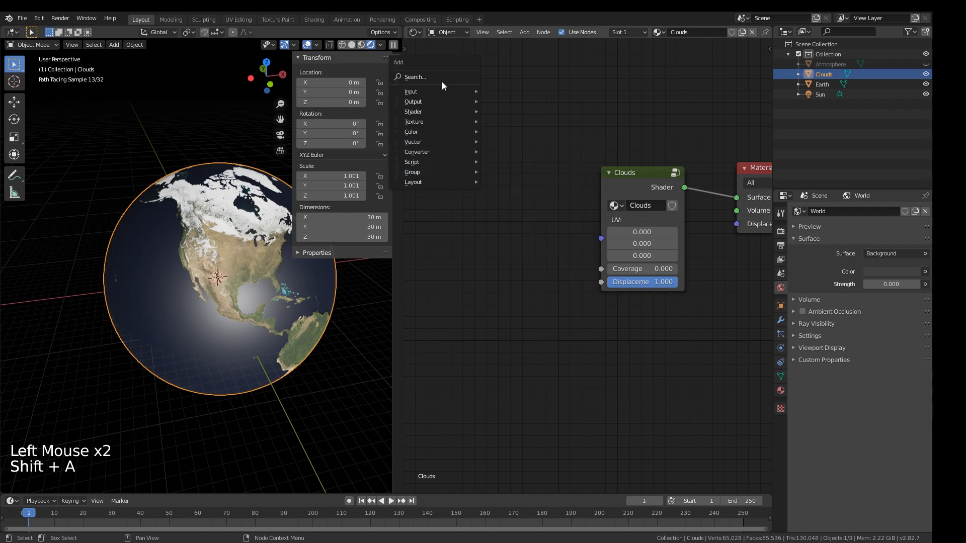
mouse_move(429, 91)
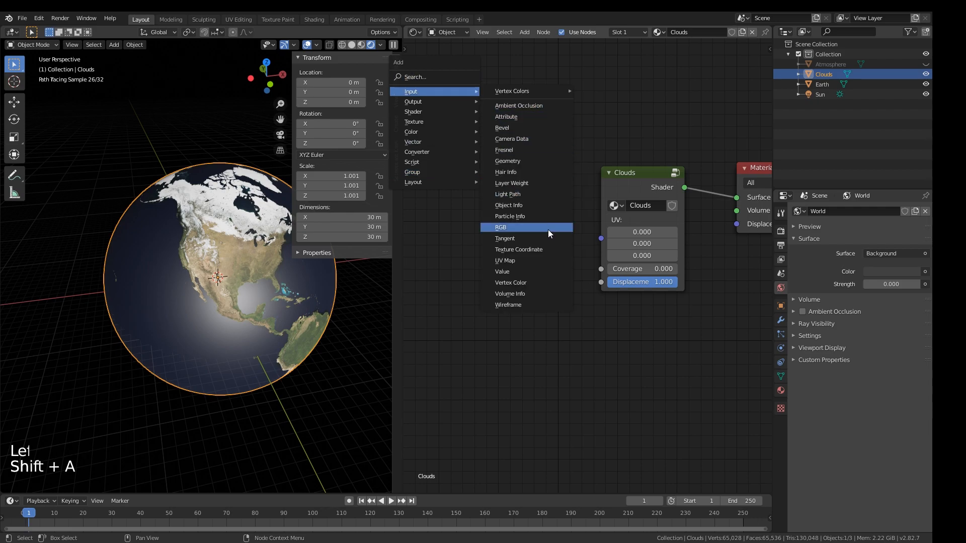
left_click(547, 248)
left_click(446, 167)
left_click_drag(529, 188, 547, 214)
left_click_drag(529, 214, 608, 243)
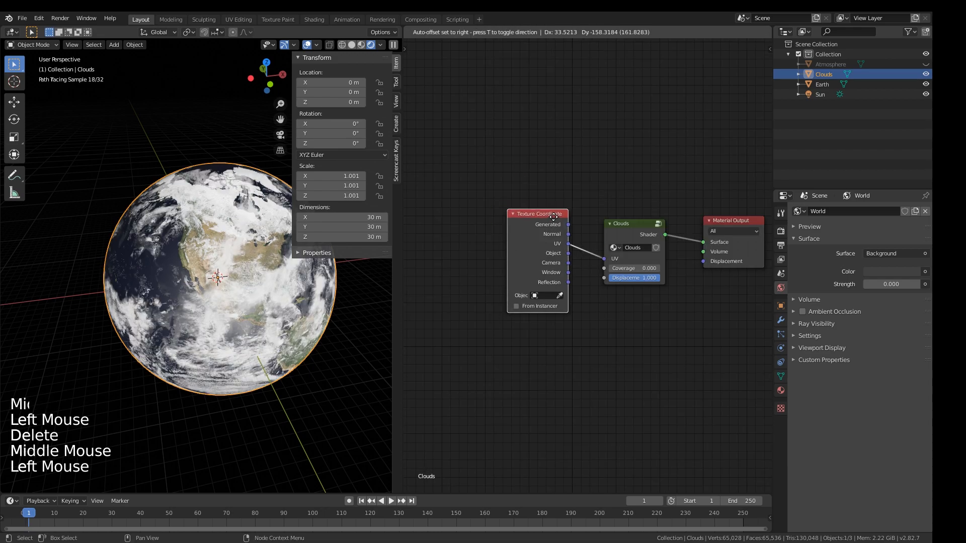
left_click_drag(525, 216, 583, 216)
- Open the Clouds node group and its nested CloudHemiCombiner group to reach the cloud image textures
left_click(625, 231)
left_click(626, 230)
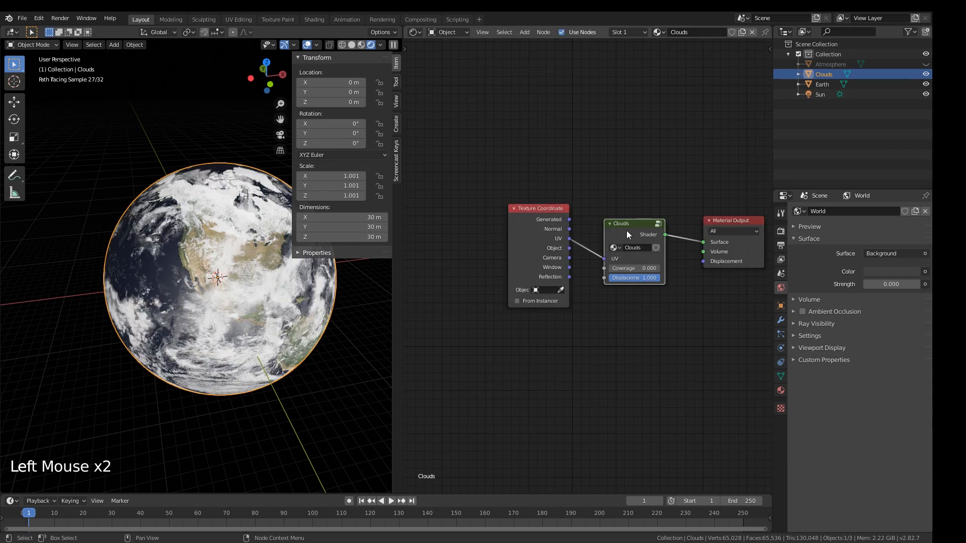
key("Tab")
scroll(620, 248, "down", 1)
mouse_move(665, 225)
middle_mouse_down()
mouse_move(543, 237)
mouse_move(491, 261)
mouse_move(659, 226)
middle_mouse_up()
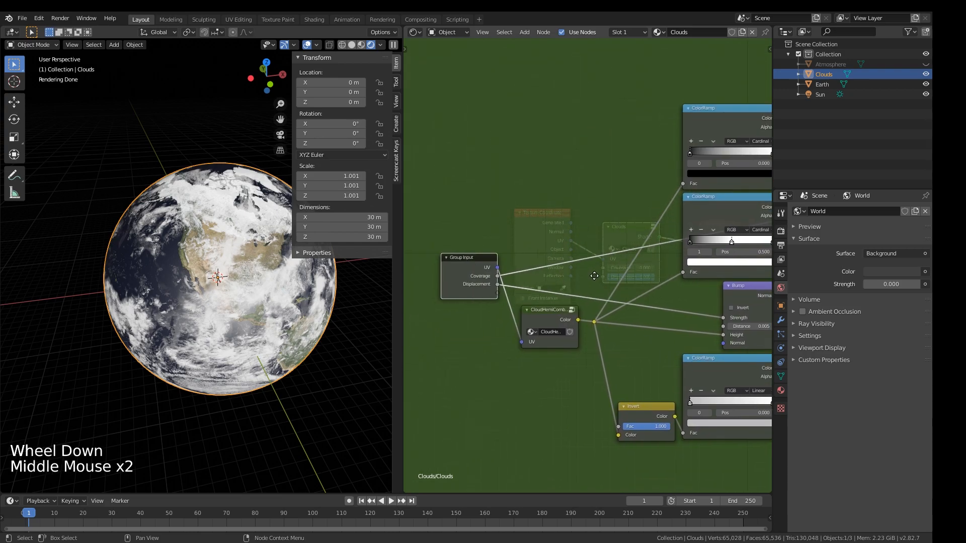
scroll(593, 269, "up", 2)
left_click(539, 302)
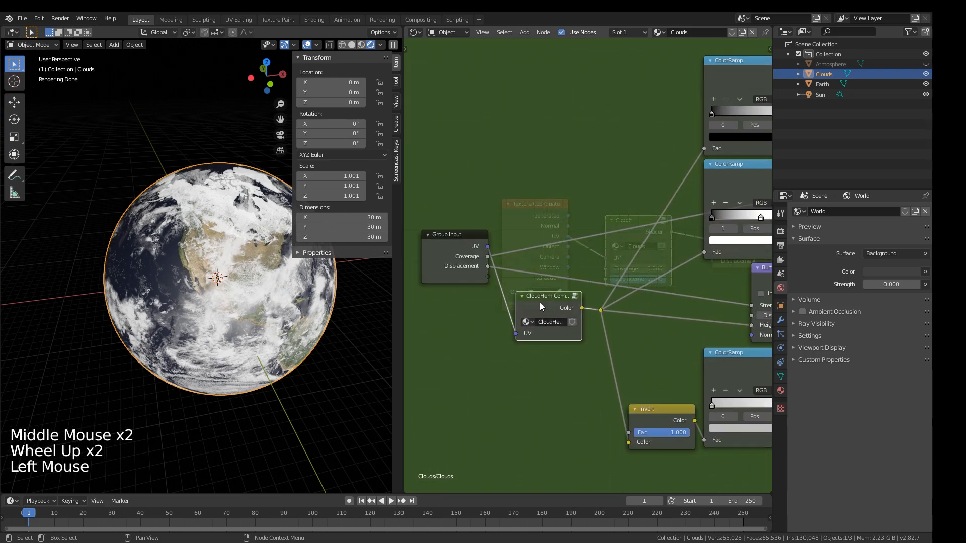
key("Tab")
scroll(539, 302, "down", 3)
middle_click_drag(535, 297, 619, 293)
middle_click(680, 287)
middle_click_drag(680, 286, 575, 297)
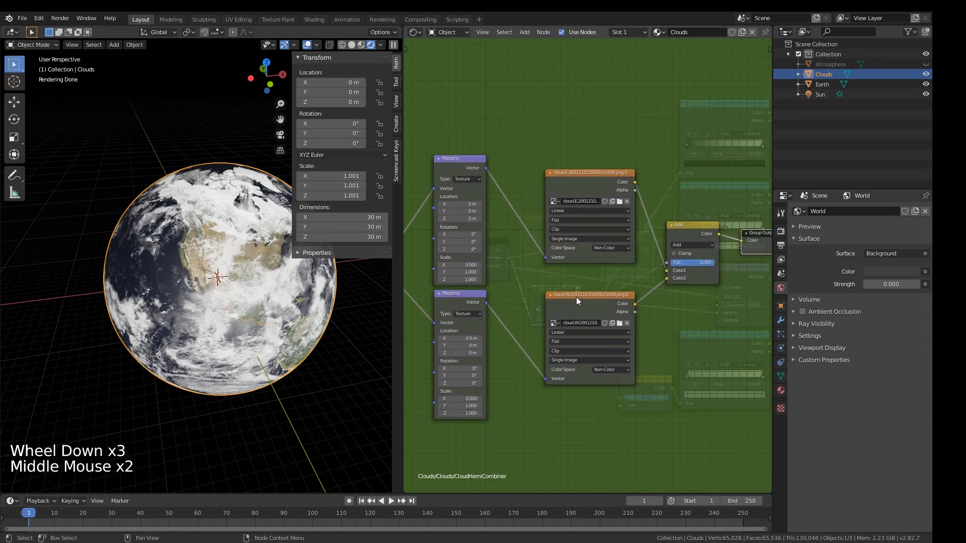
- Load cloud.E.2001210.21600x21600.png into the upper image texture and cloud.W.2001210.21600x21600.png into the lower one
scroll(576, 297, "up", 4)
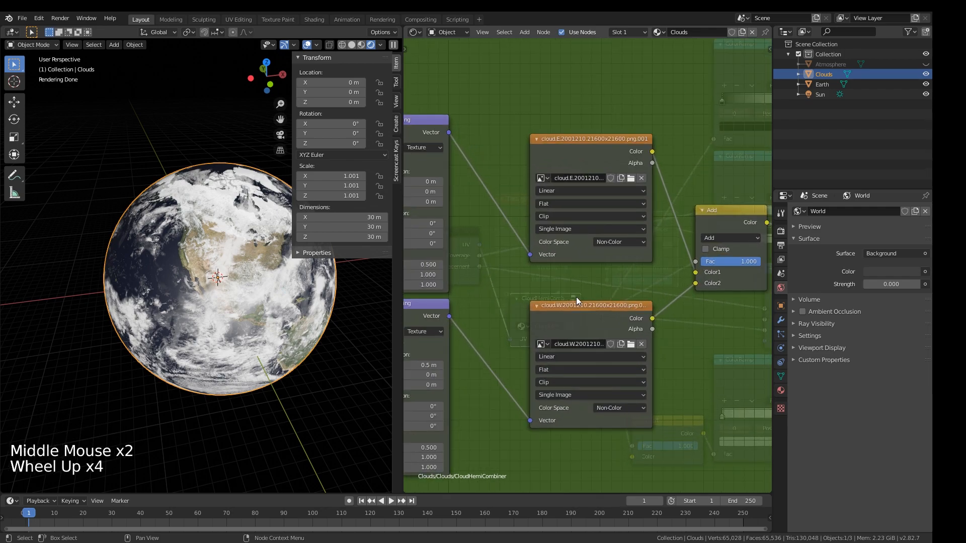
left_click(630, 179)
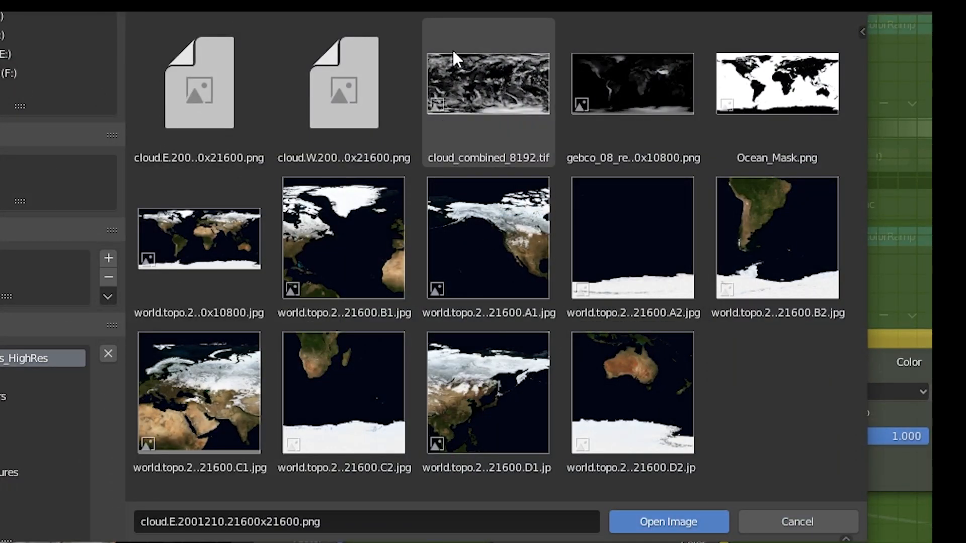
left_click(225, 82)
left_click(656, 521)
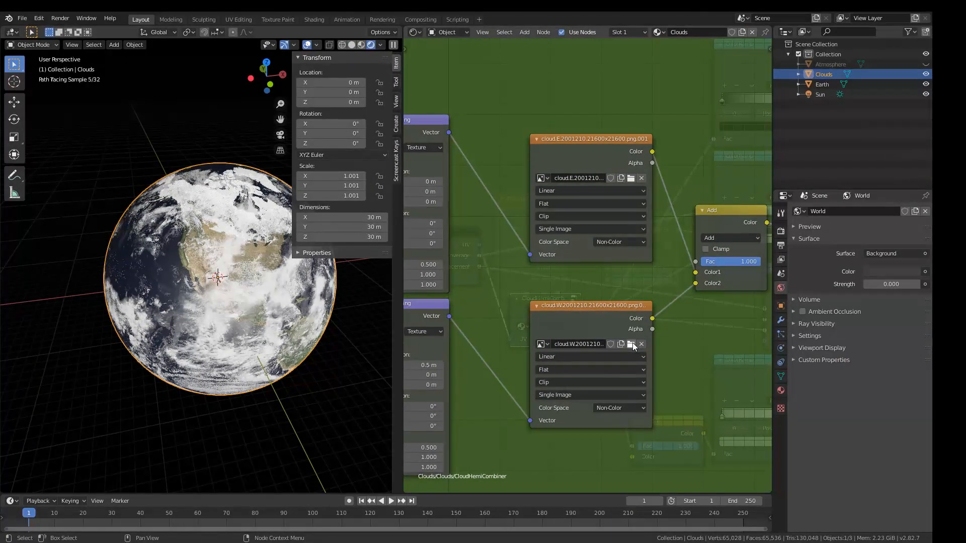
left_click(636, 369)
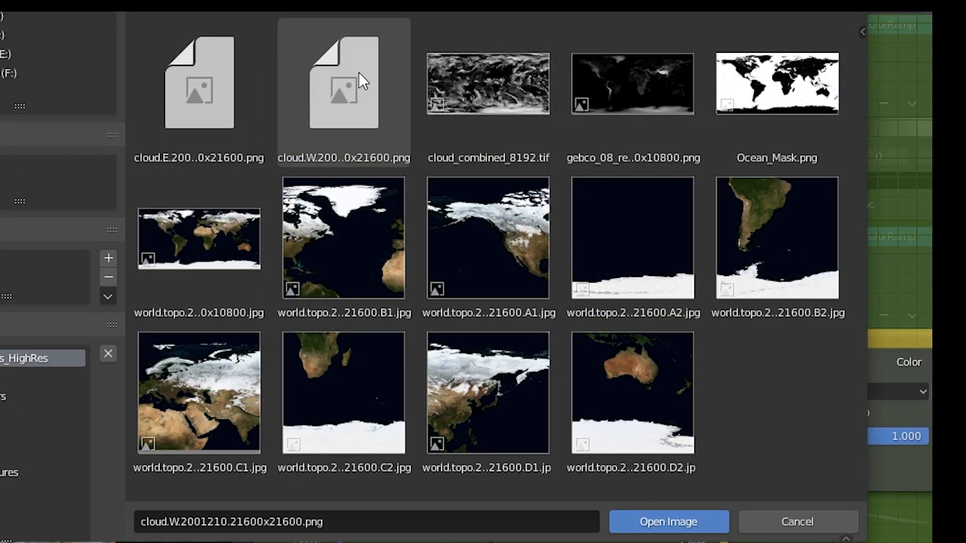
left_click(358, 73)
left_click(664, 522)
- Exit the CloudHemiCombiner and Clouds groups back to the top level of the Clouds material
scroll(621, 312, "down", 1)
middle_click_drag(622, 312, 684, 255)
double_click(627, 233)
key("Tab")
scroll(627, 240, "down", 5)
left_click(712, 255)
key("Tab")
scroll(632, 275, "up", 7)
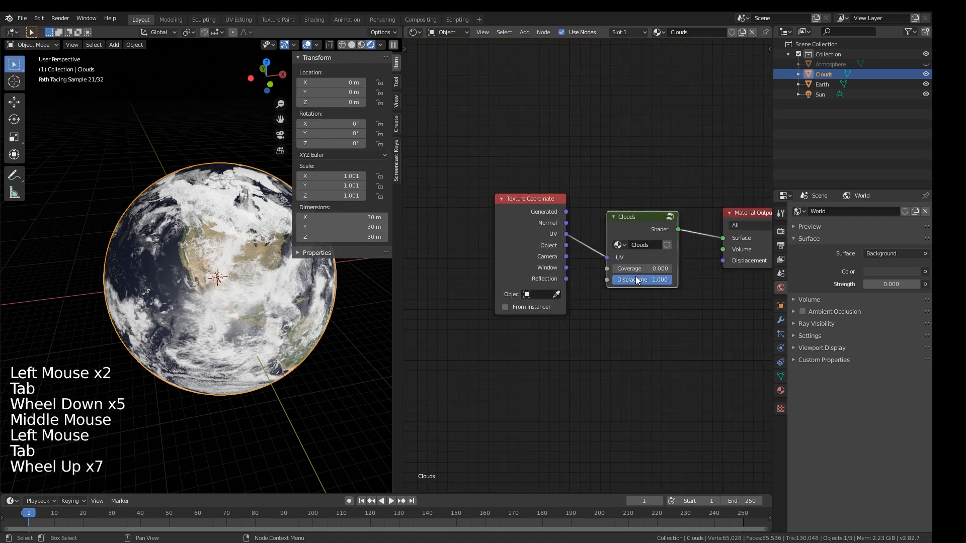
- Set the Clouds group's Coverage to 1.000
scroll(633, 279, "up", 4)
middle_click_drag(632, 279, 574, 292)
scroll(573, 292, "up", 3)
left_click_drag(573, 291, 641, 291)
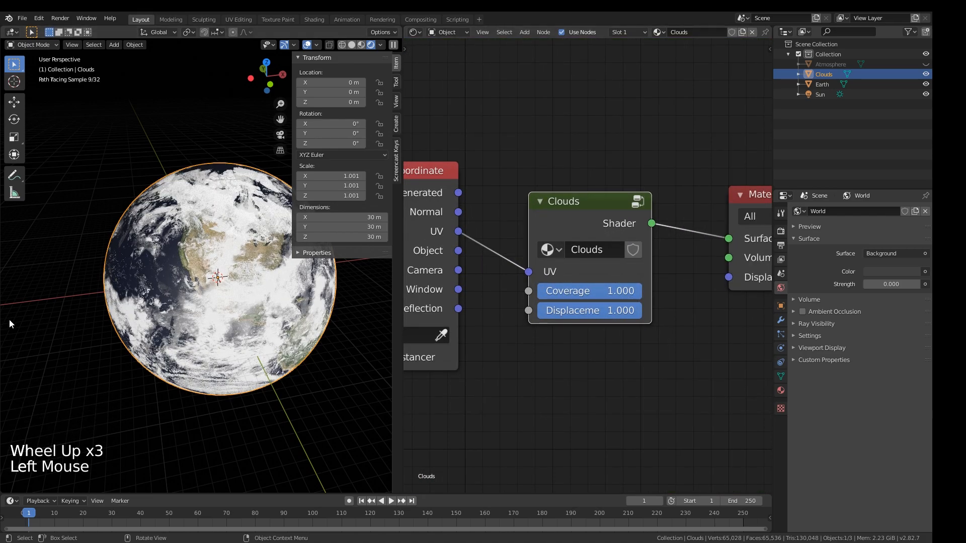
- Unhide the Atmosphere sphere and give it a new material named Atmosphere
middle_click_drag(6, 324, 150, 319)
left_click(926, 63)
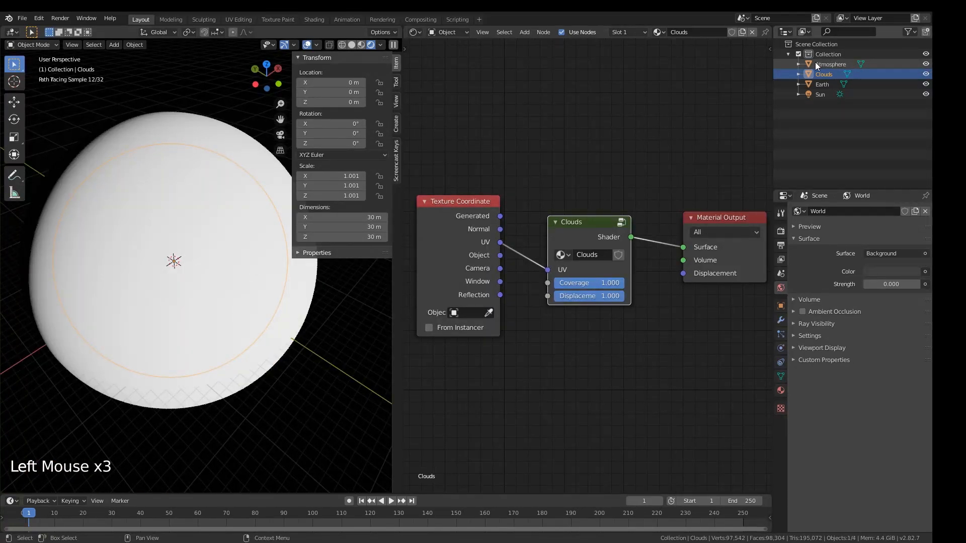
left_click(814, 64)
scroll(179, 192, "down", 4)
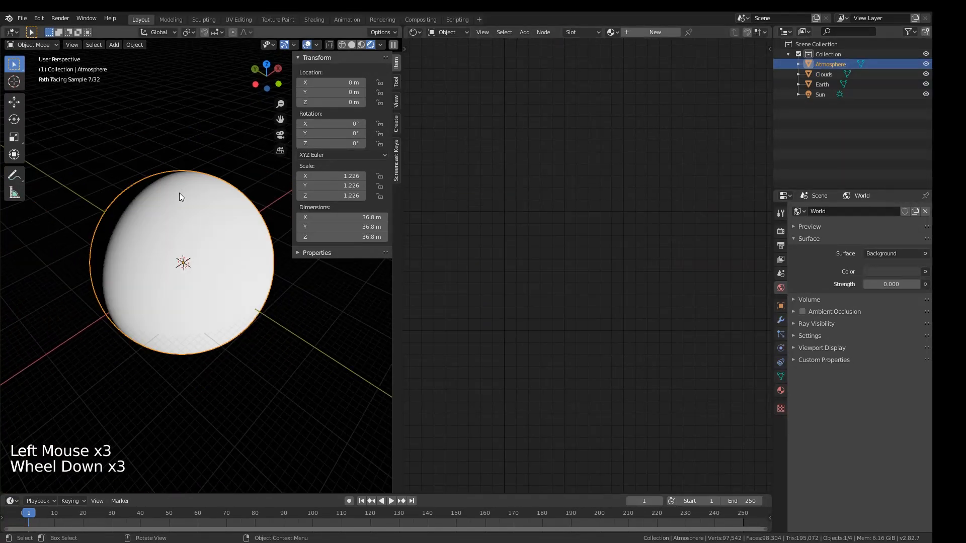
left_click(615, 30)
left_click(633, 31)
left_click(698, 33)
type("Atmosphere")
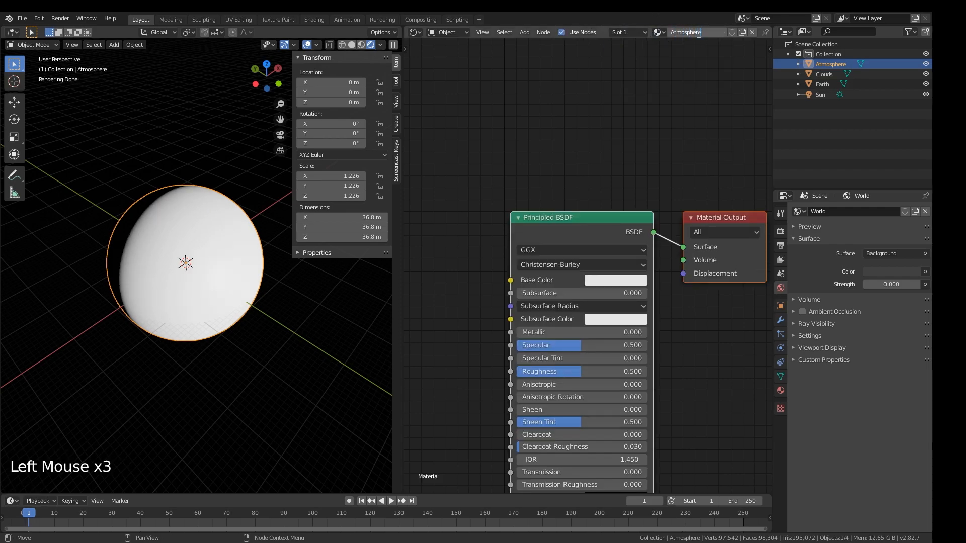
- Replace the Principled BSDF with the Spheric Atmosphere Barometric group, connecting its Volume output to the Material Output's Volume
left_click(581, 244)
key("x")
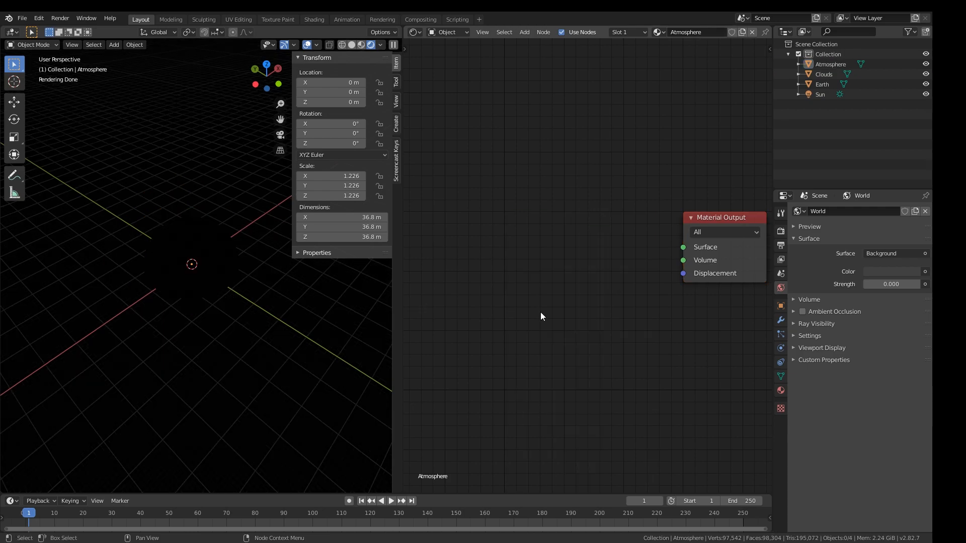
key("shift+a")
mouse_move(527, 262)
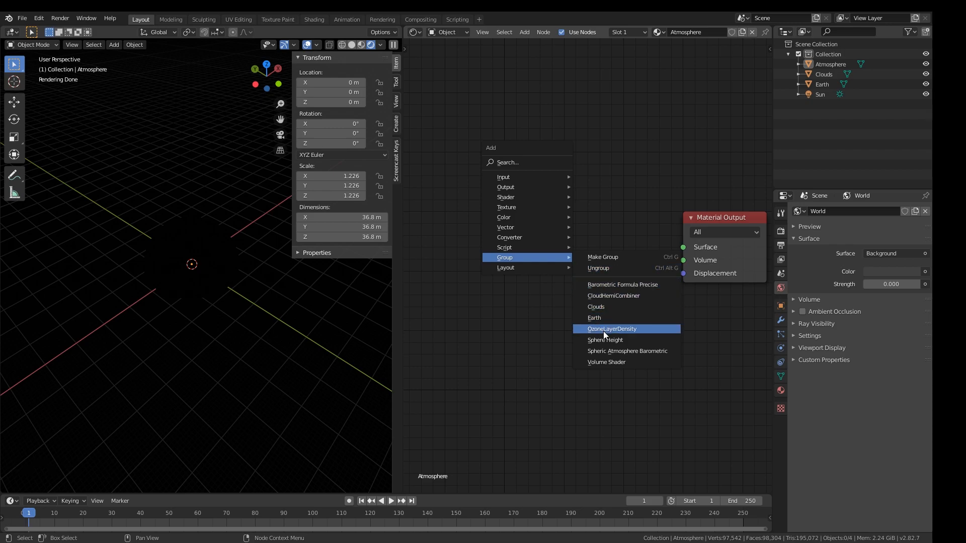
left_click(606, 350)
left_click(523, 204)
left_click_drag(605, 222, 699, 263)
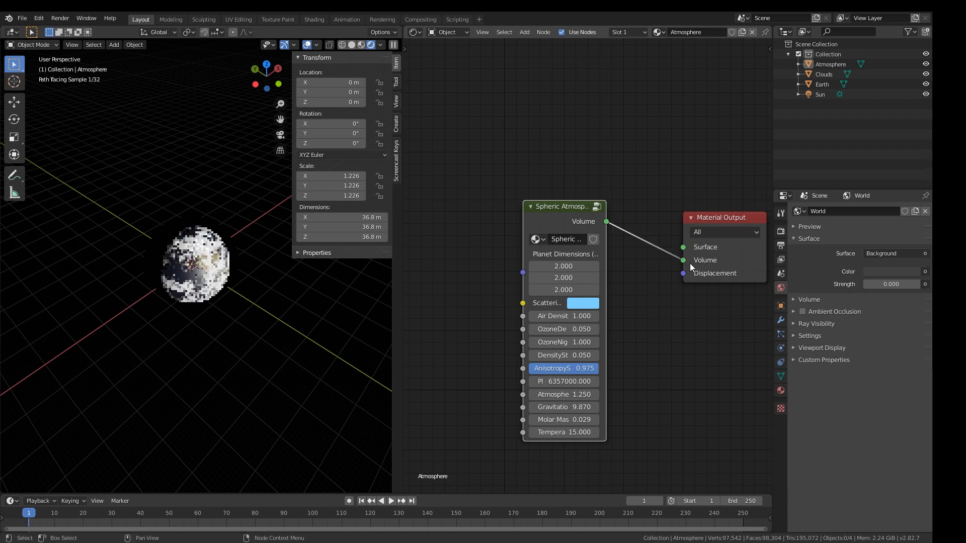
- Inspect the planet from a new angle with the Clouds sphere hidden
scroll(181, 283, "up", 4)
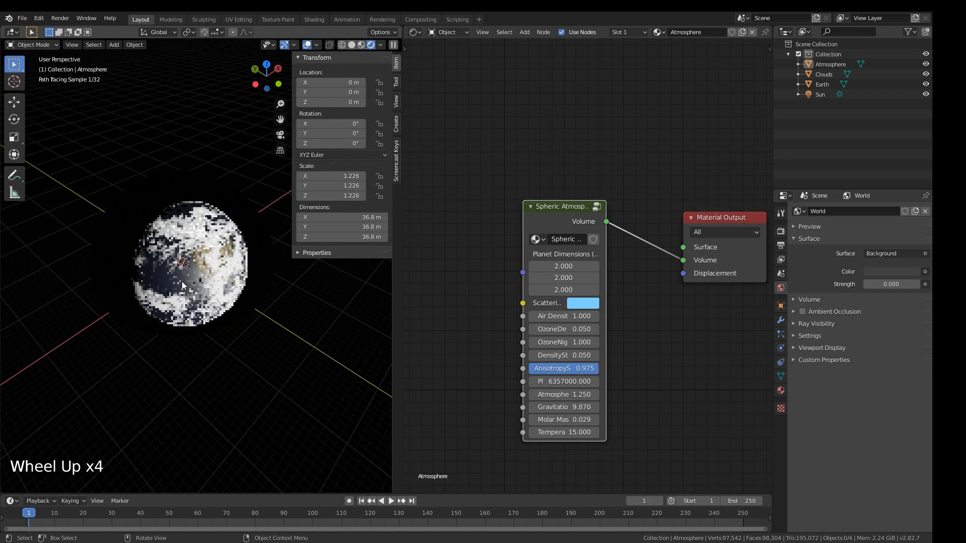
scroll(182, 284, "up", 4)
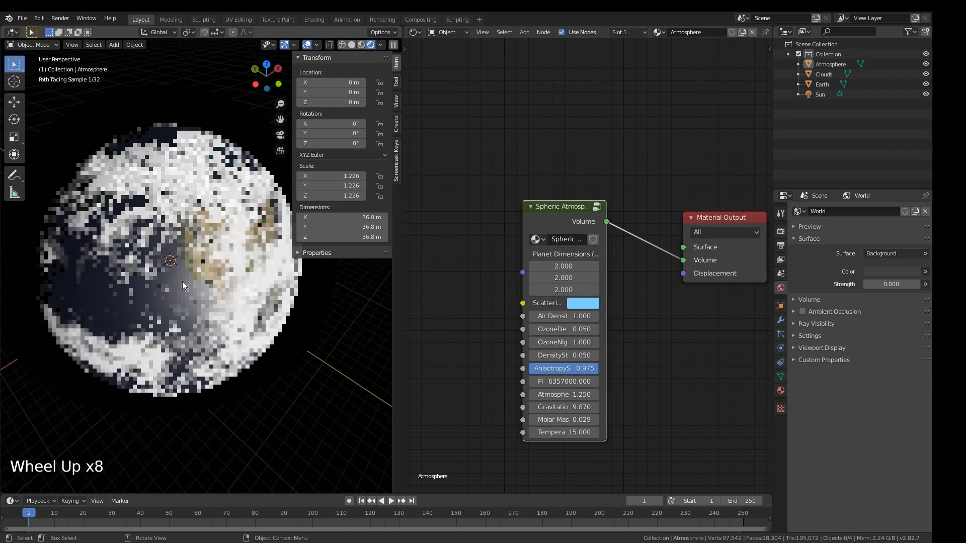
scroll(182, 285, "down", 1)
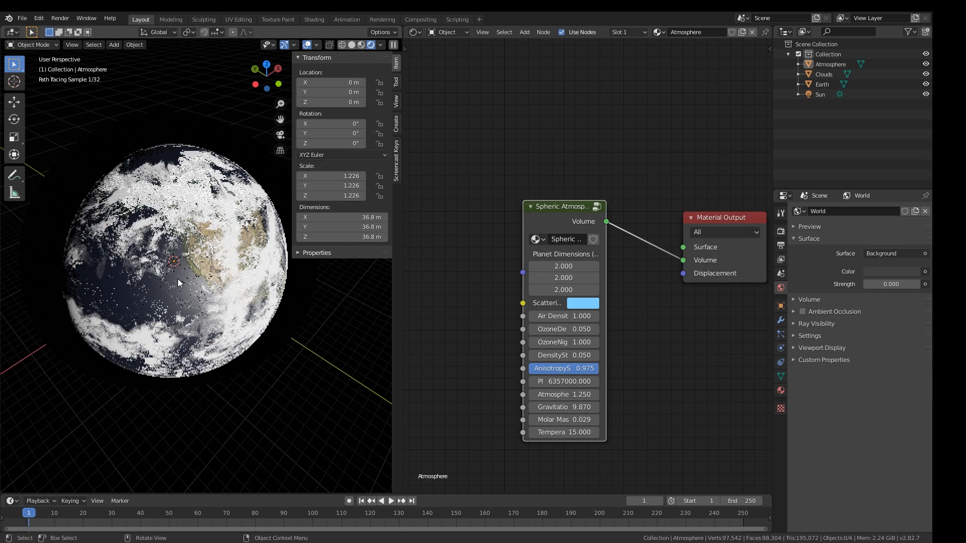
scroll(178, 279, "down", 2)
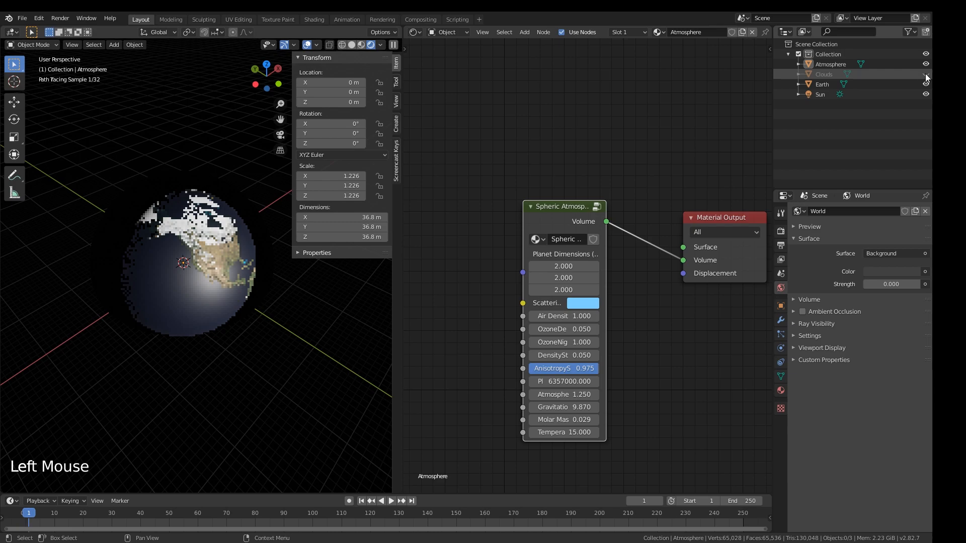
middle_click_drag(213, 350, 256, 321)
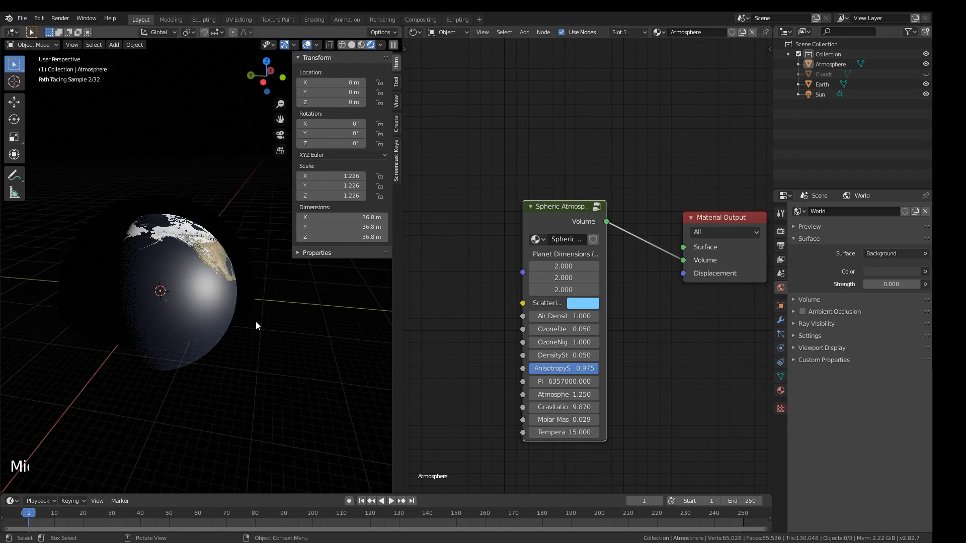
- Set all three Planet Dimensions values of the atmosphere node group to 30
left_click(566, 266)
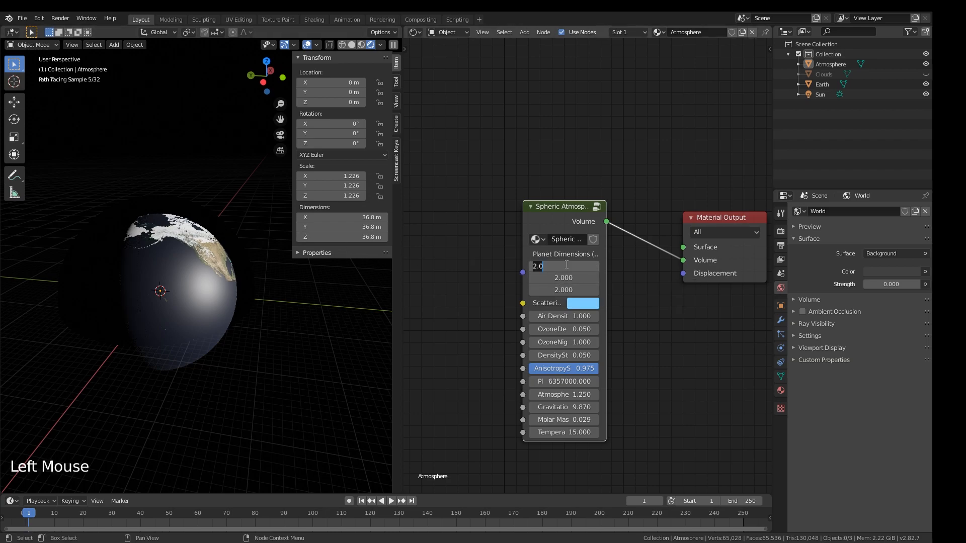
type("30")
key("Tab")
type("30")
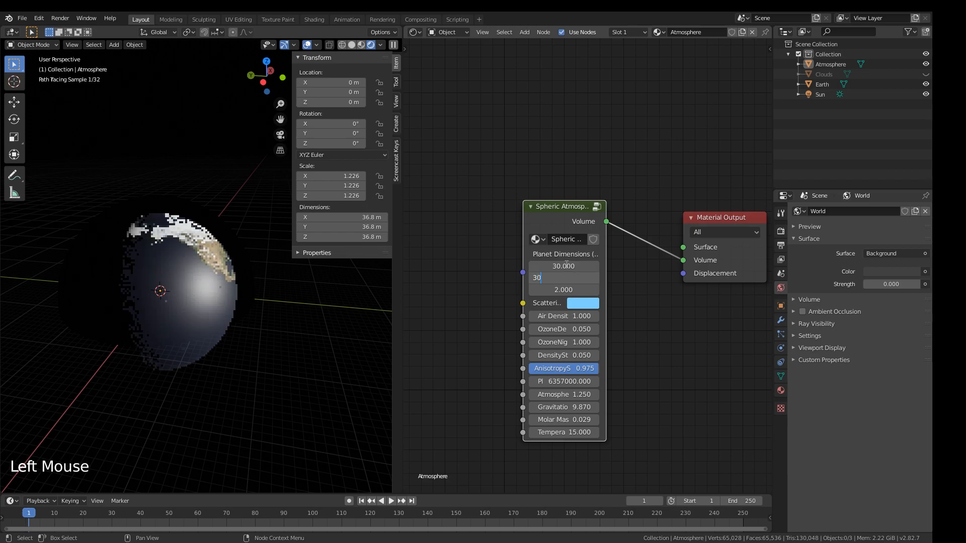
key("Tab")
type("30")
key("Return")
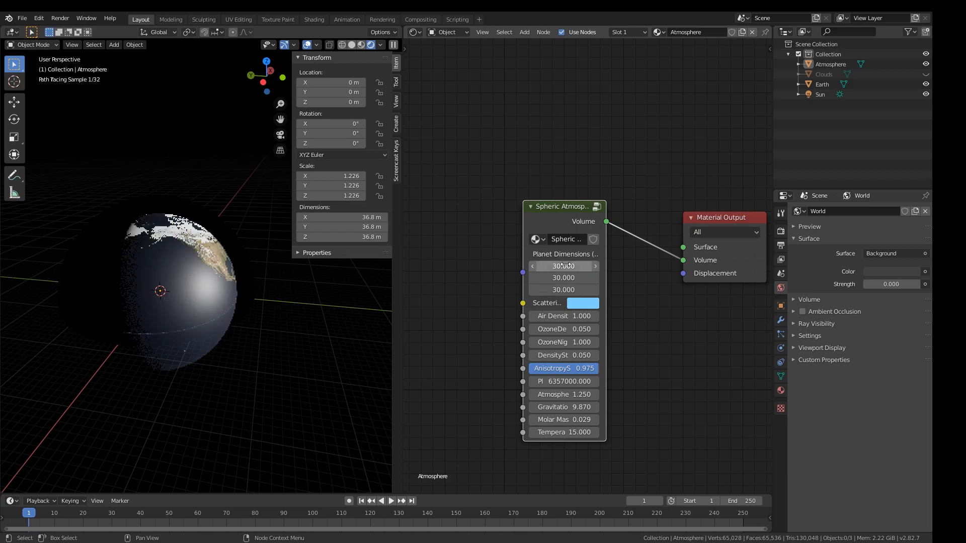
- Check the Earth sphere's dimensions and reselect the Atmosphere sphere to view its node group
left_click(821, 88)
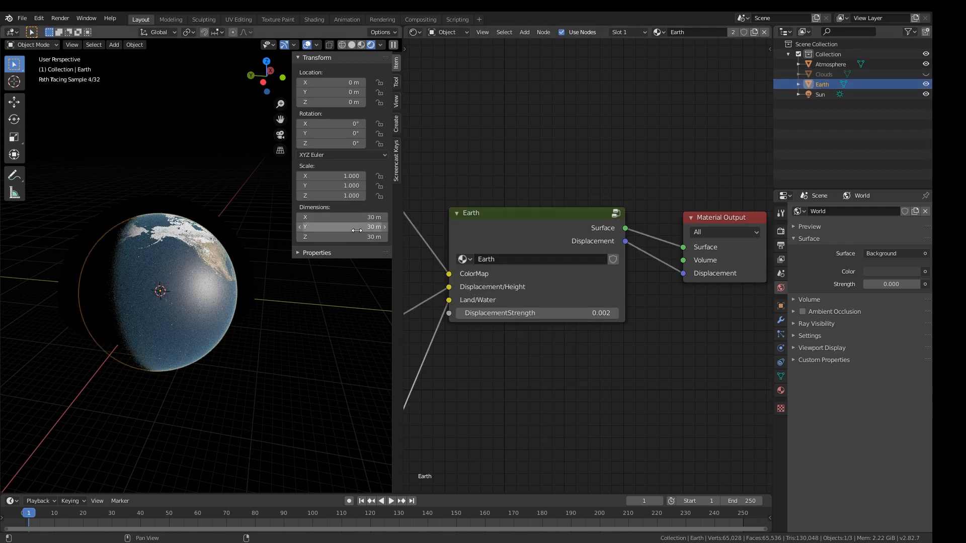
left_click(830, 56)
left_click(825, 65)
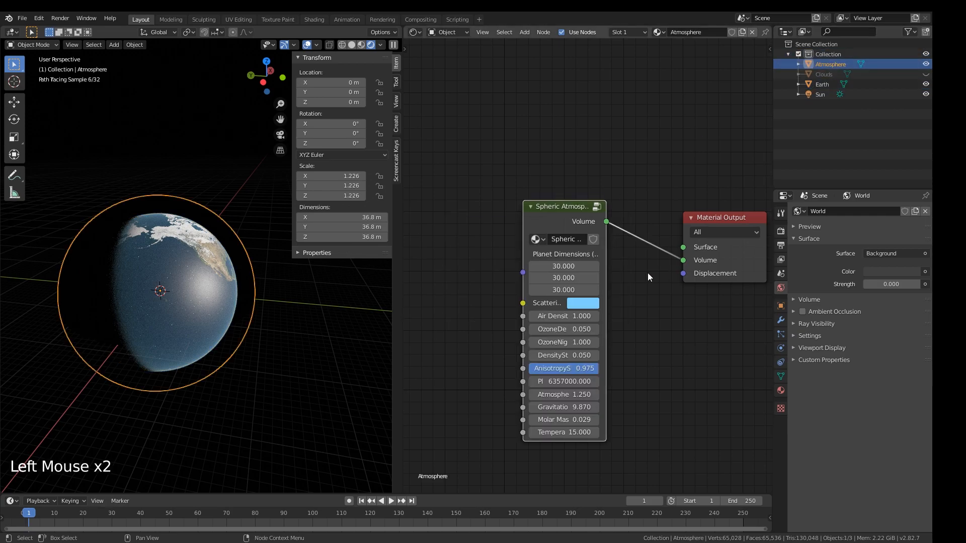
middle_click_drag(610, 425, 625, 385)
scroll(638, 243, "up", 2)
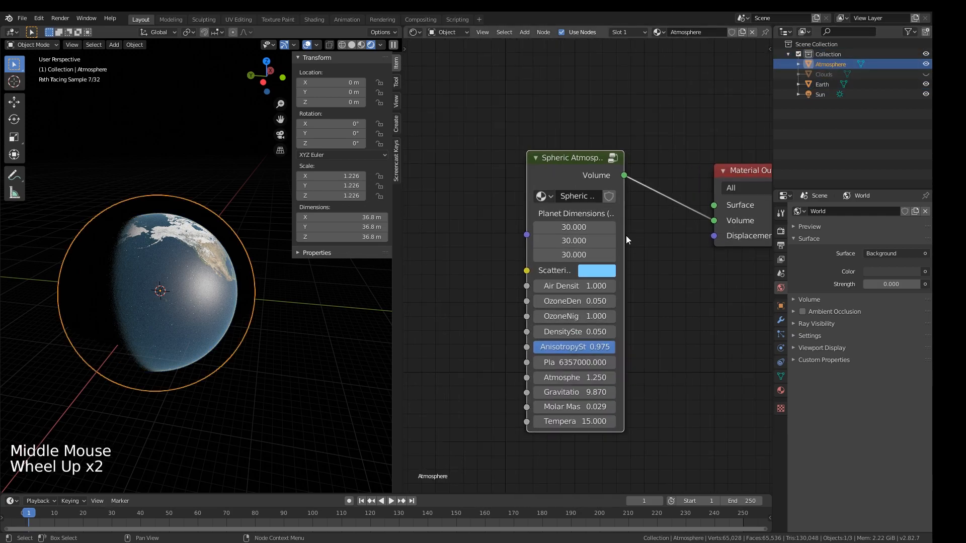
- Widen the Spheric Atmosphere Barometric node on both sides until its parameter names are fully readable
left_click_drag(623, 235, 701, 235)
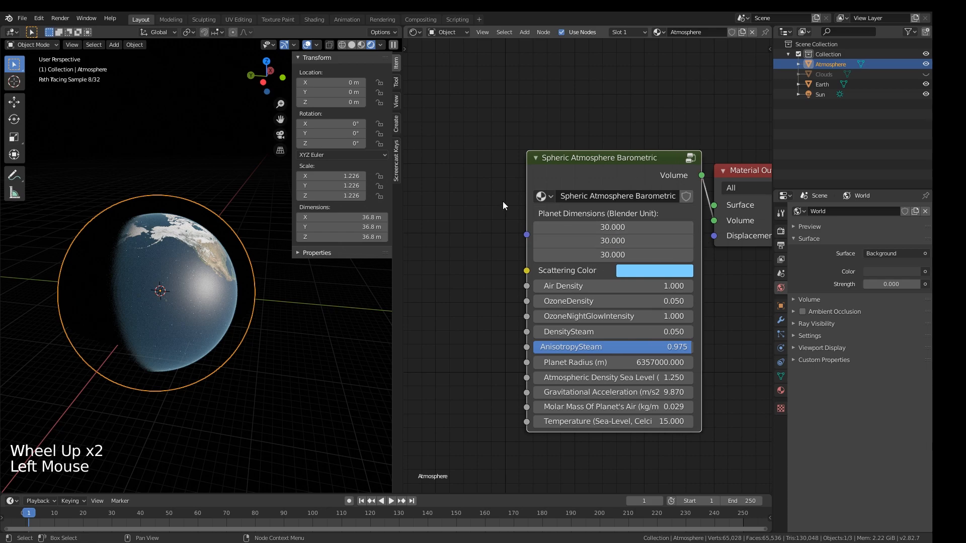
left_click_drag(527, 202, 485, 203)
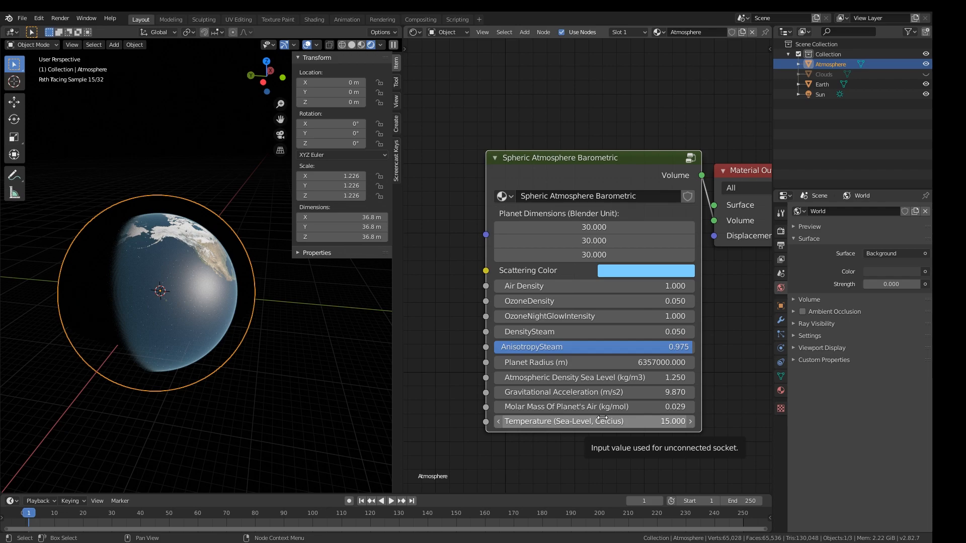
- Compare the planet with the Clouds sphere shown and the Earth sphere hidden, and return to Earth without Clouds
middle_click_drag(326, 373, 288, 369)
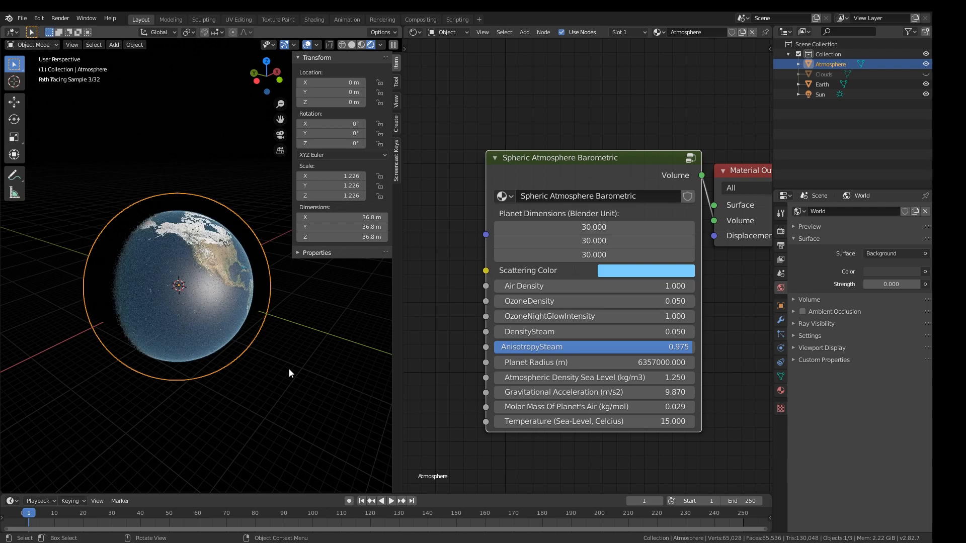
left_click(925, 74)
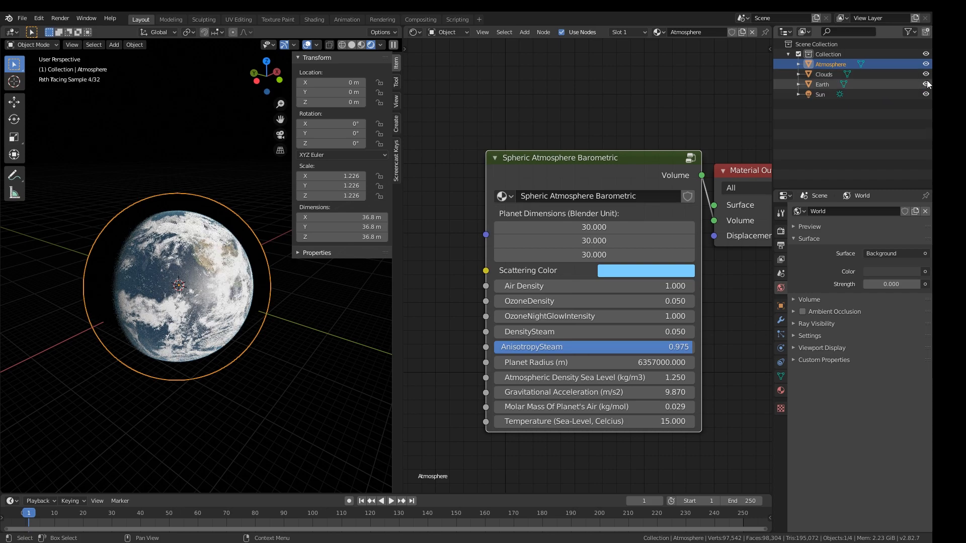
left_click(925, 84)
left_click(204, 277)
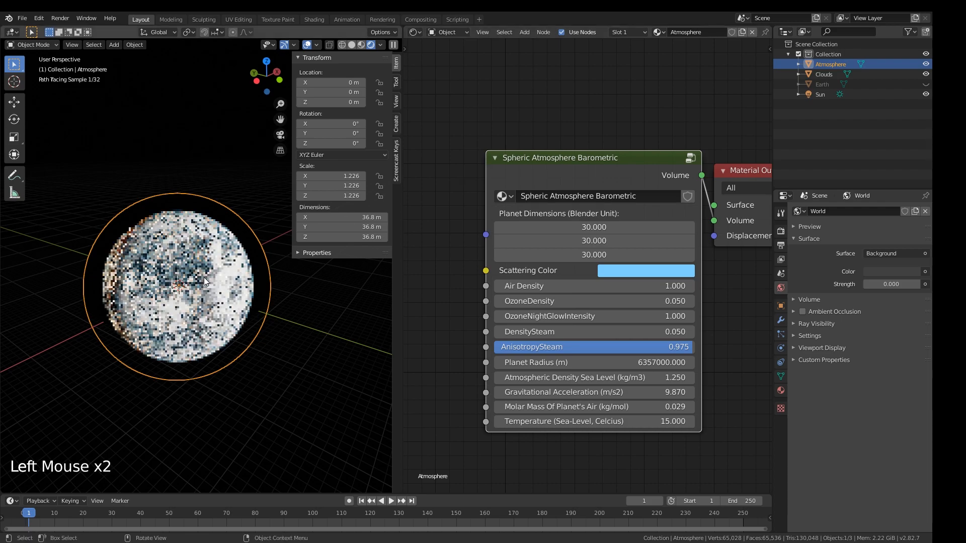
left_click(926, 84)
left_click(925, 74)
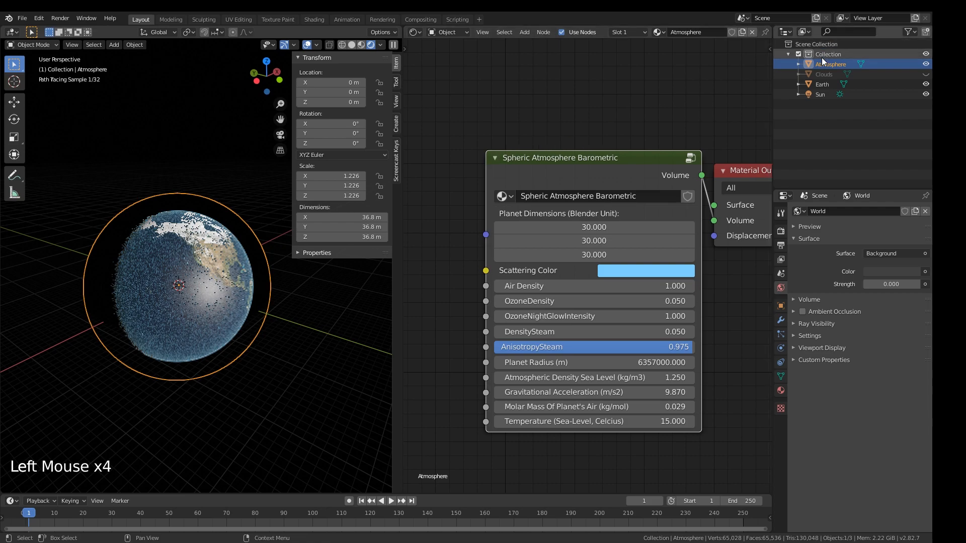
- Select the Earth sphere and switch the Cycles render device to GPU Compute
left_click(821, 84)
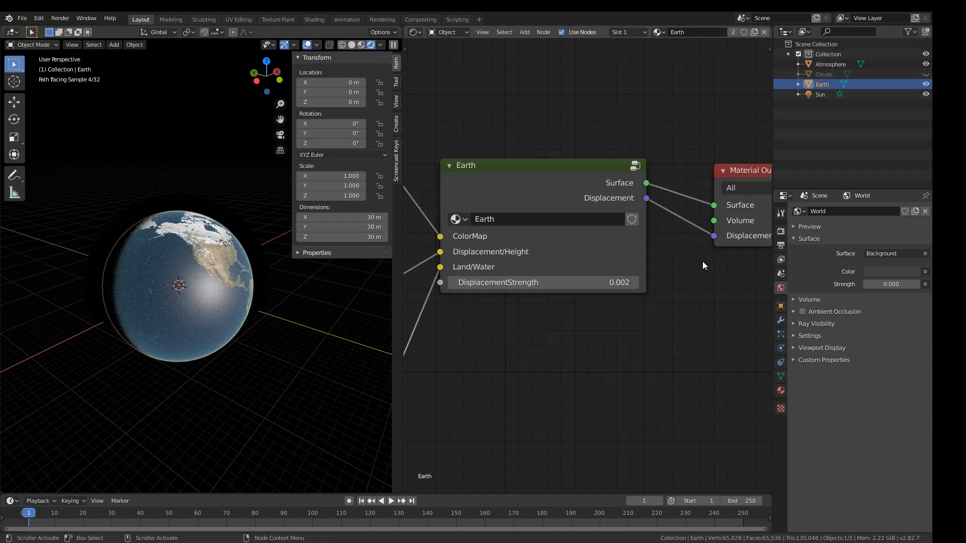
left_click(780, 231)
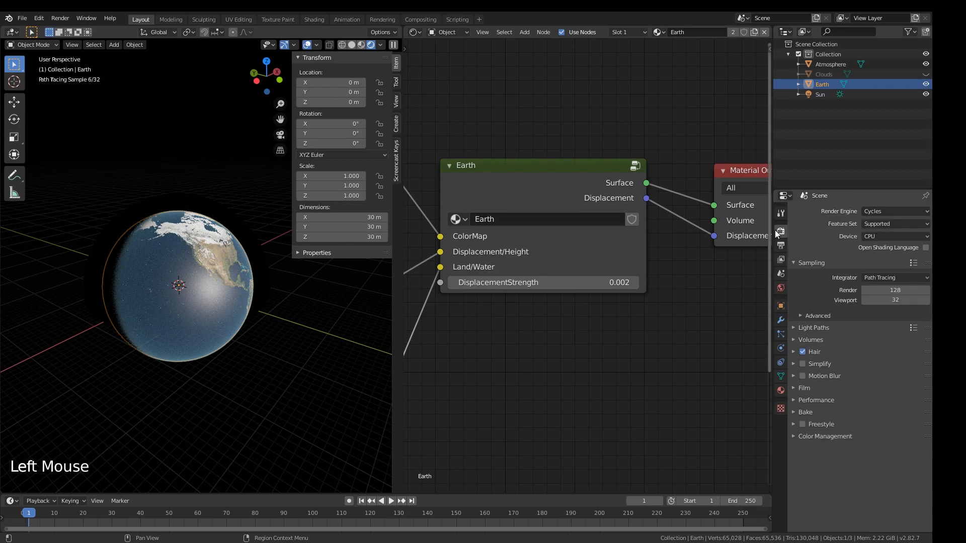
left_click(881, 237)
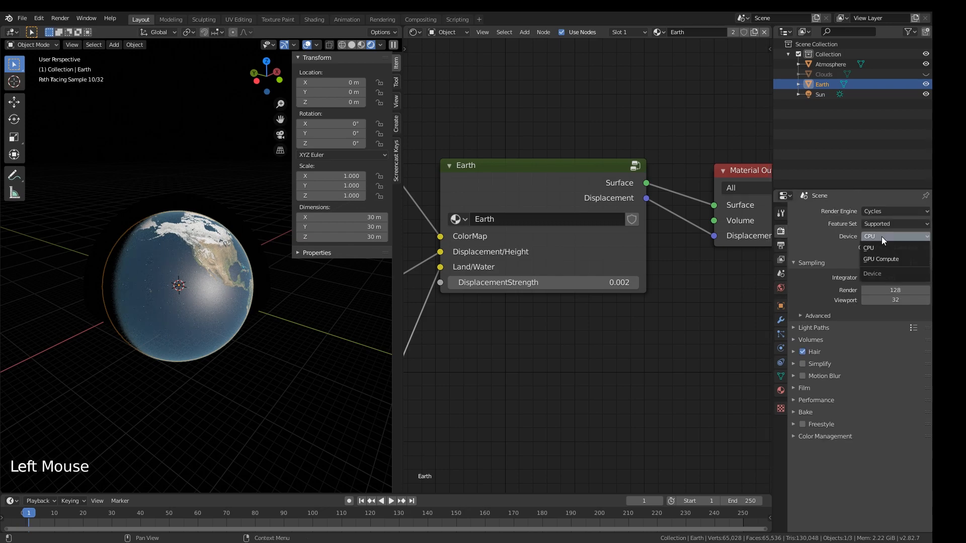
left_click(893, 260)
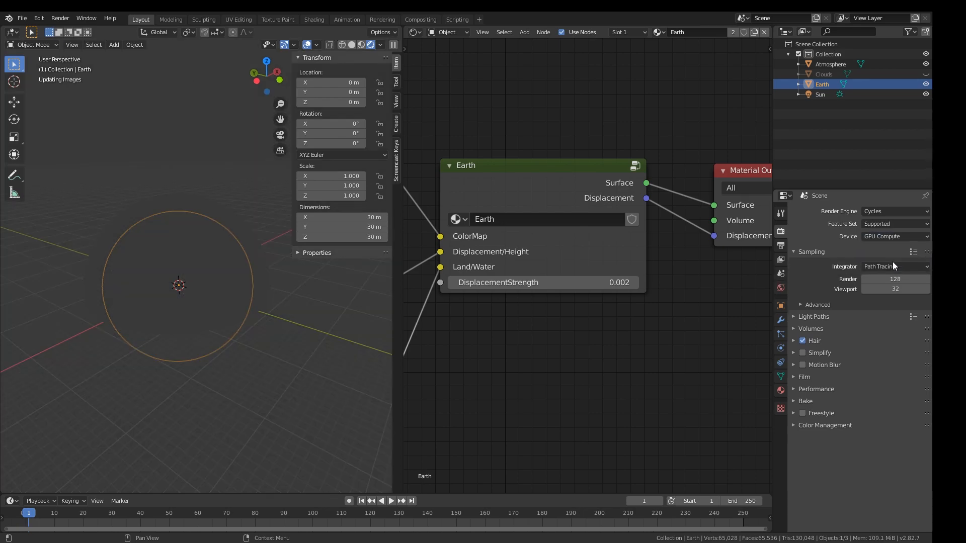
scroll(216, 338, "up", 3)
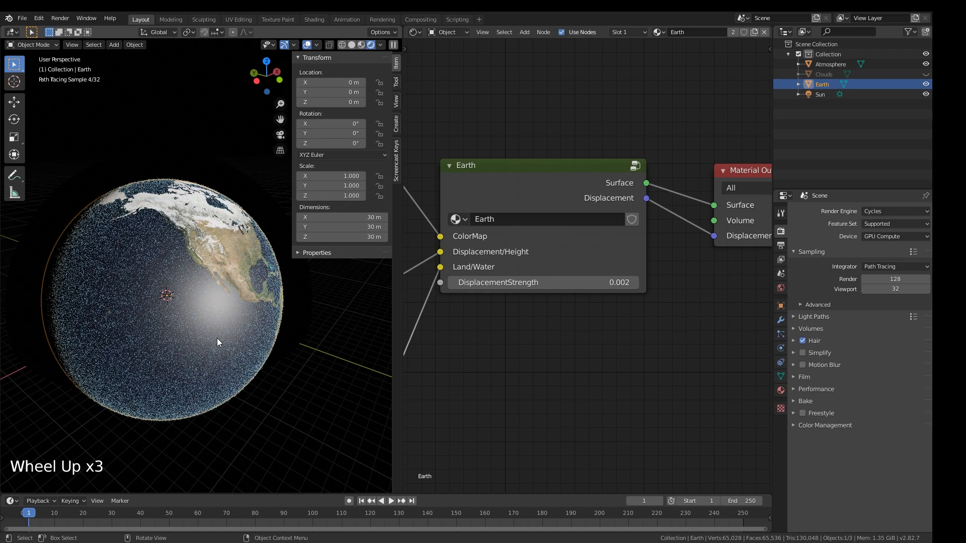
scroll(216, 338, "down", 1)
- Set the light path Max Bounces to Total 2, Diffuse 2, Glossy 2, Transparency 5 and Transmission 2
left_click(793, 316)
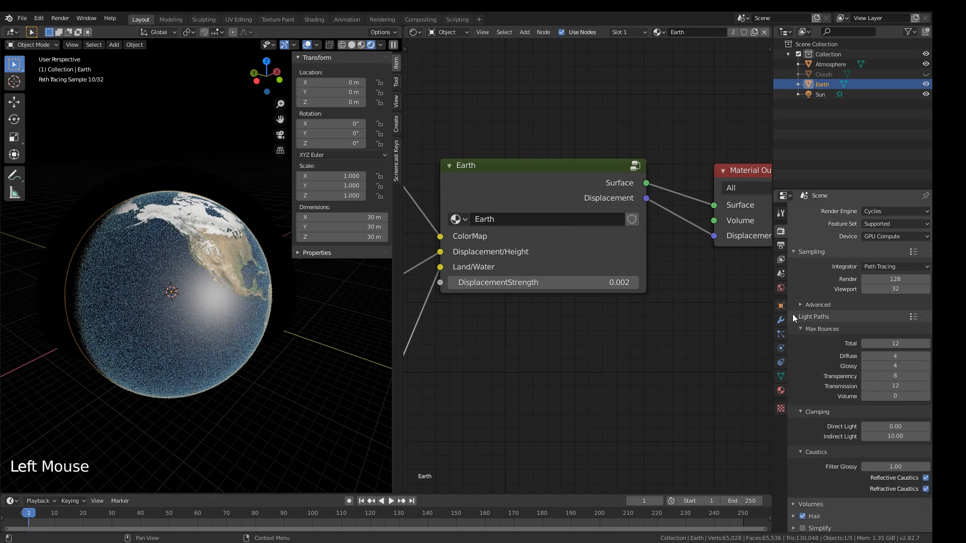
scroll(792, 314, "down", 1)
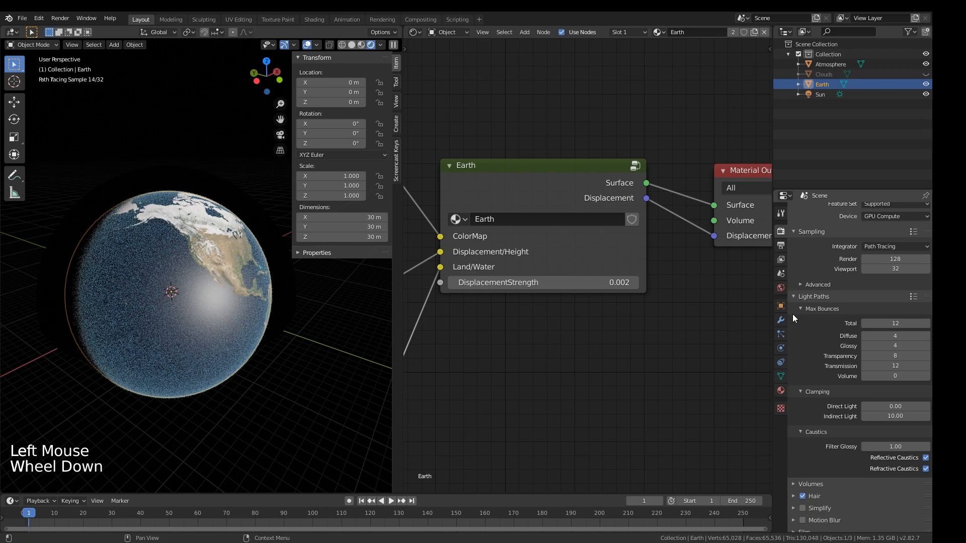
left_click(891, 325)
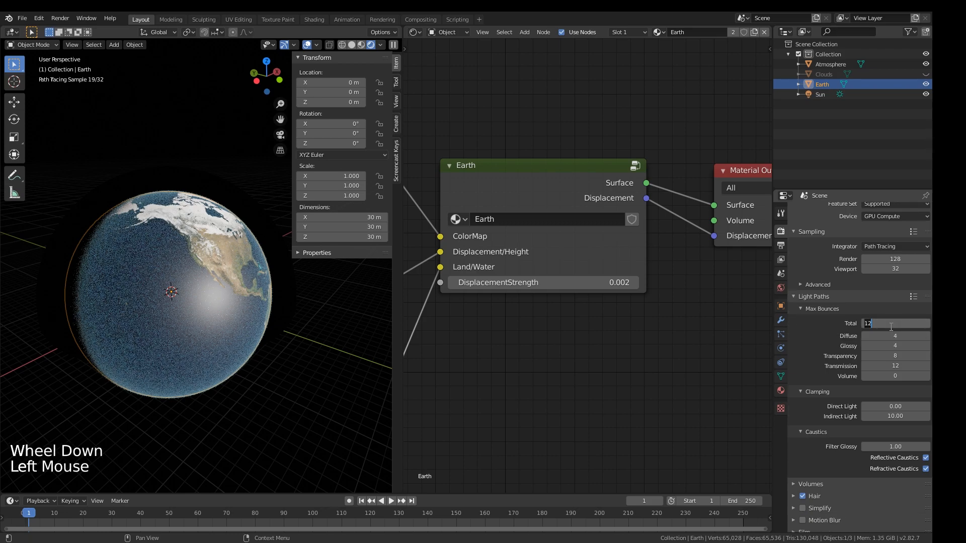
type("2")
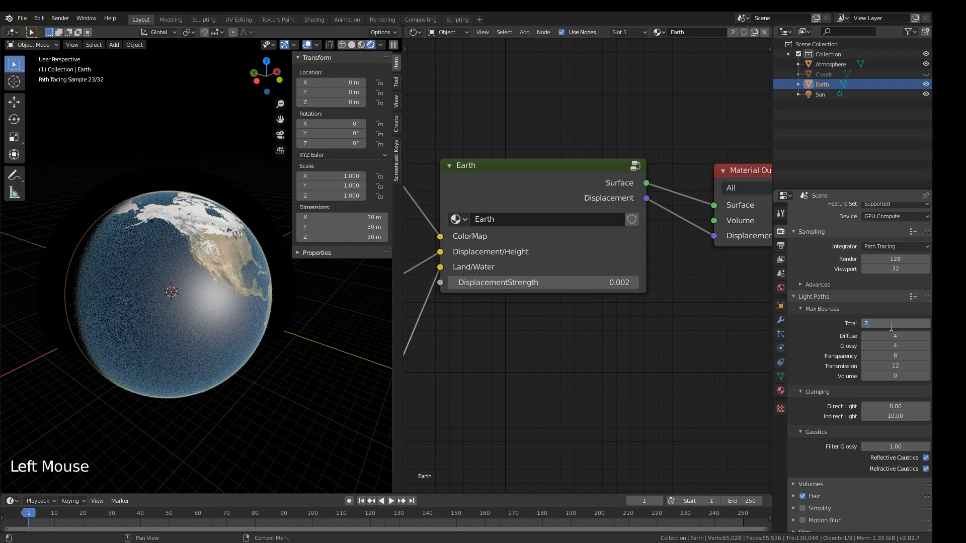
key("Tab")
type("2")
key("Tab")
type("2")
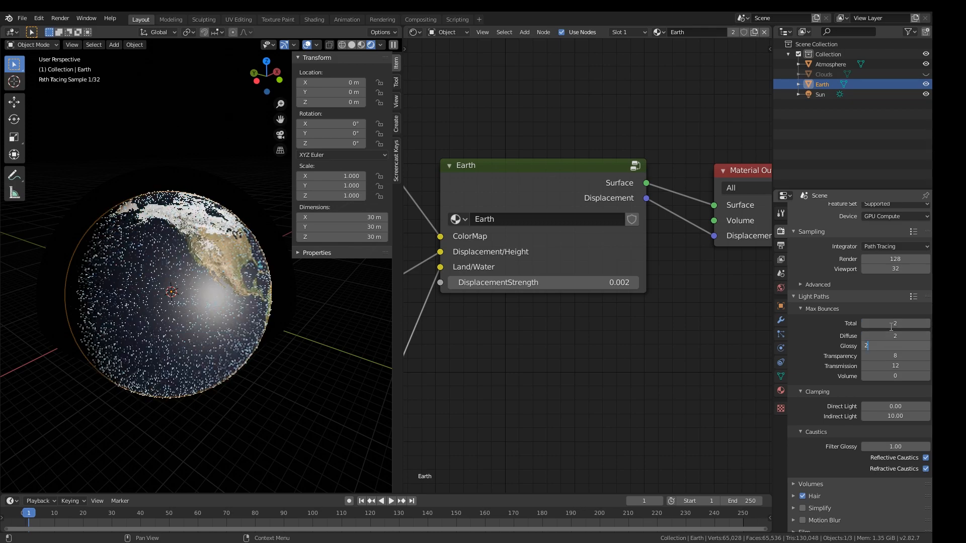
key("Tab")
type("5")
key("Tab")
type("2")
key("Tab")
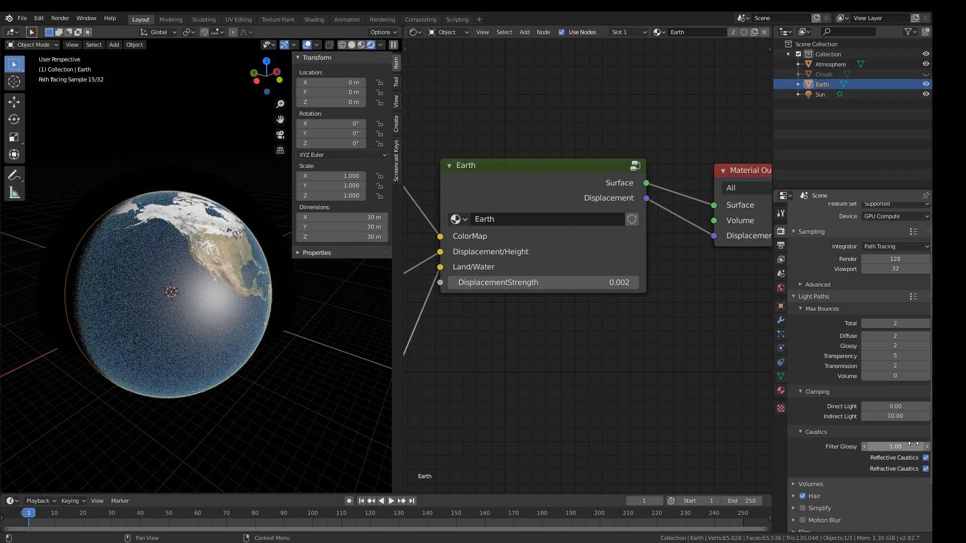
- Disable Reflective and Refractive Caustics and set Filter Glossy to 2
left_click(925, 458)
left_click(925, 469)
left_click(906, 447)
type("2")
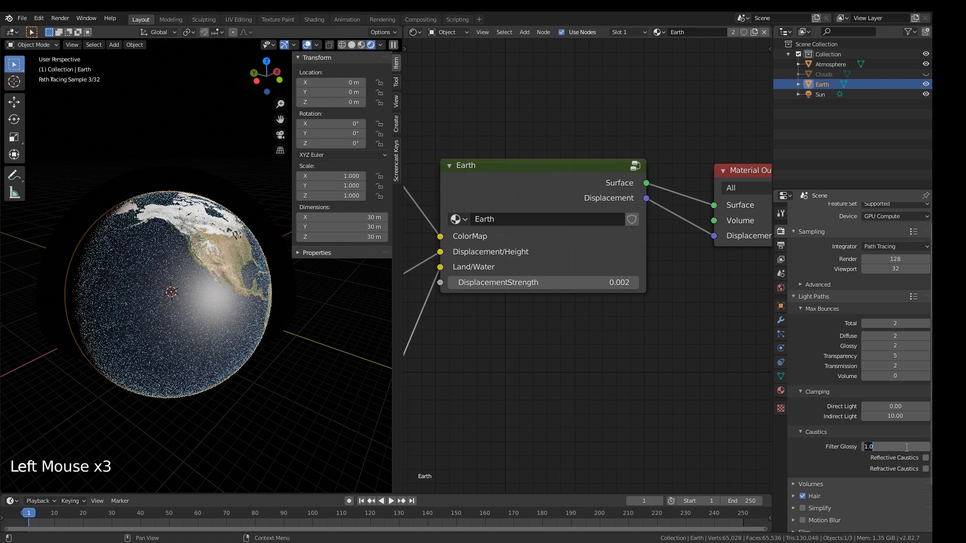
key("Return")
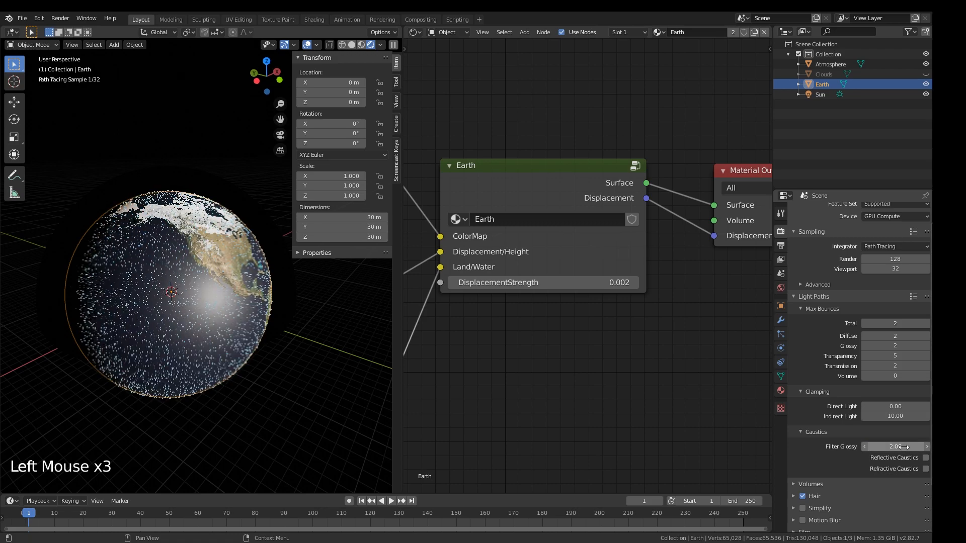
- Set the render Volumes Step Size to 0.01 m and Max Steps to 12
scroll(862, 434, "down", 3)
scroll(862, 430, "down", 1)
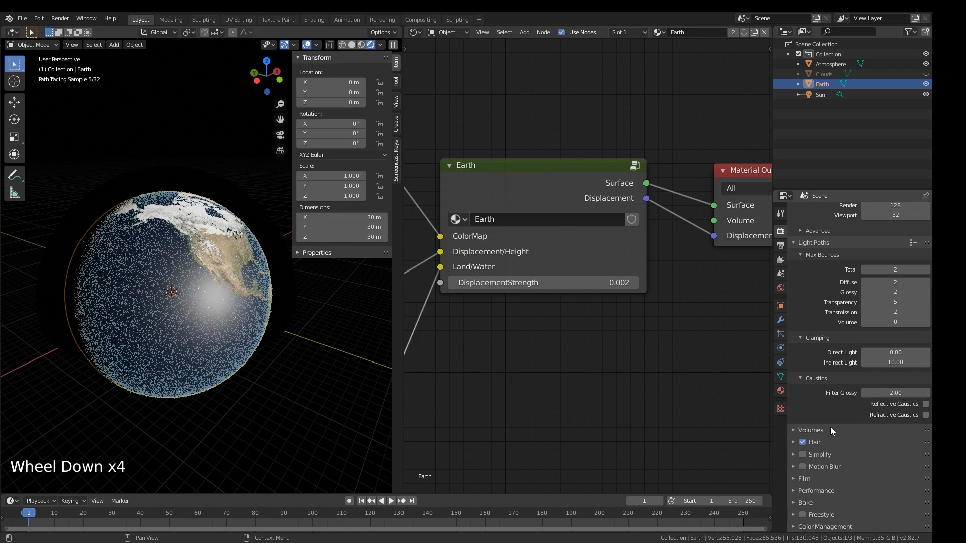
left_click(811, 428)
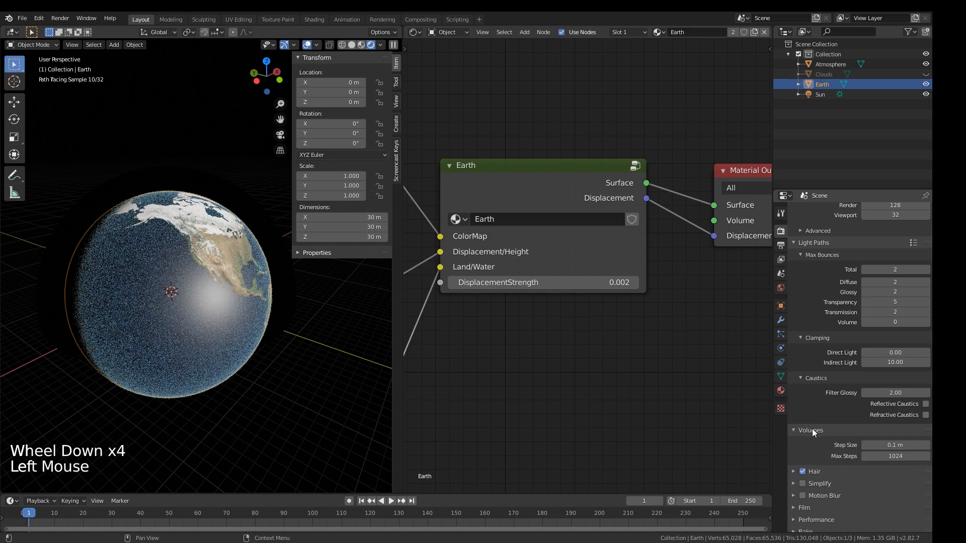
scroll(822, 400, "down", 2)
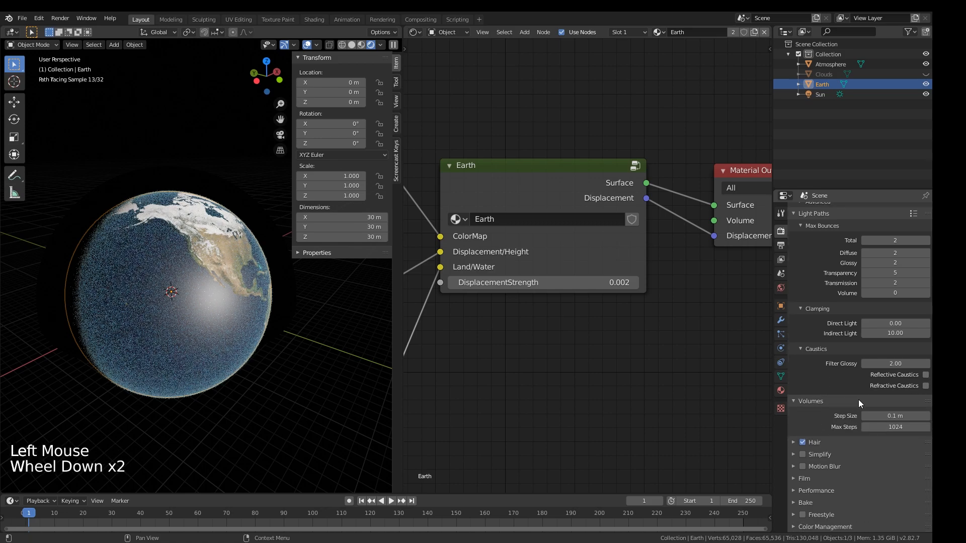
left_click(883, 416)
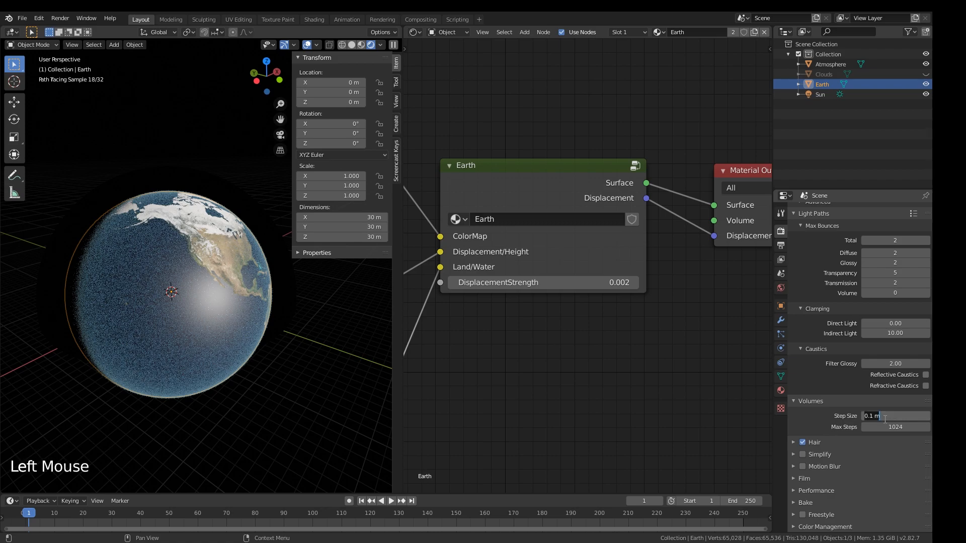
type(".01")
key("Return")
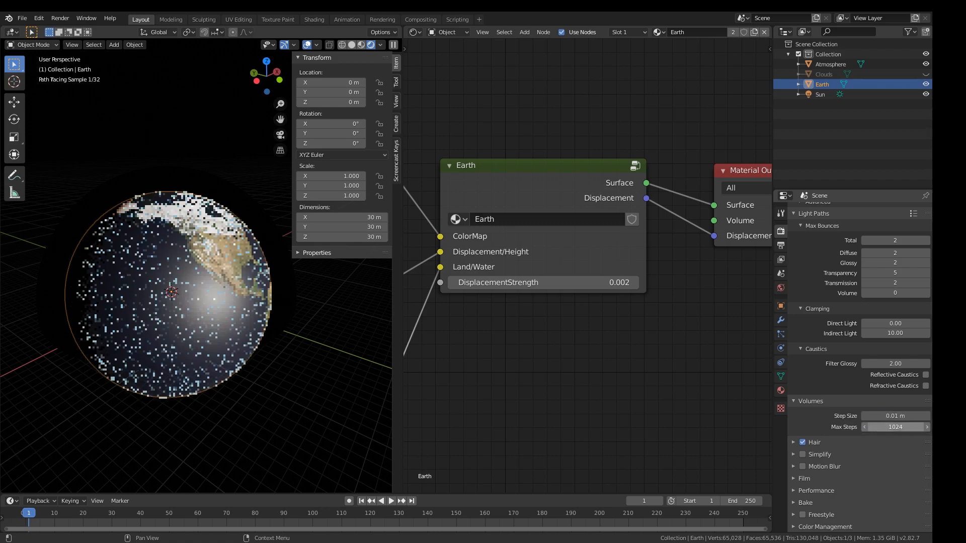
left_click(897, 427)
type("12")
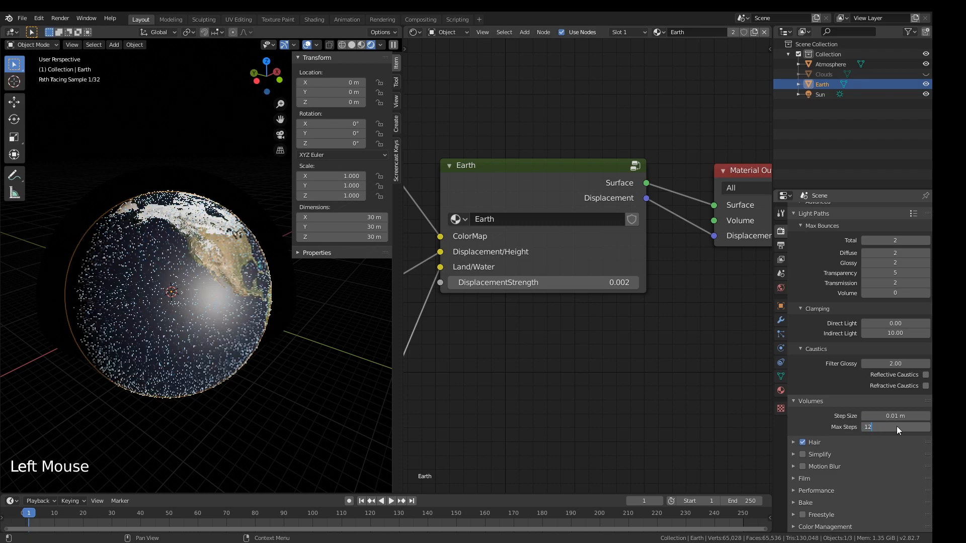
key("Return")
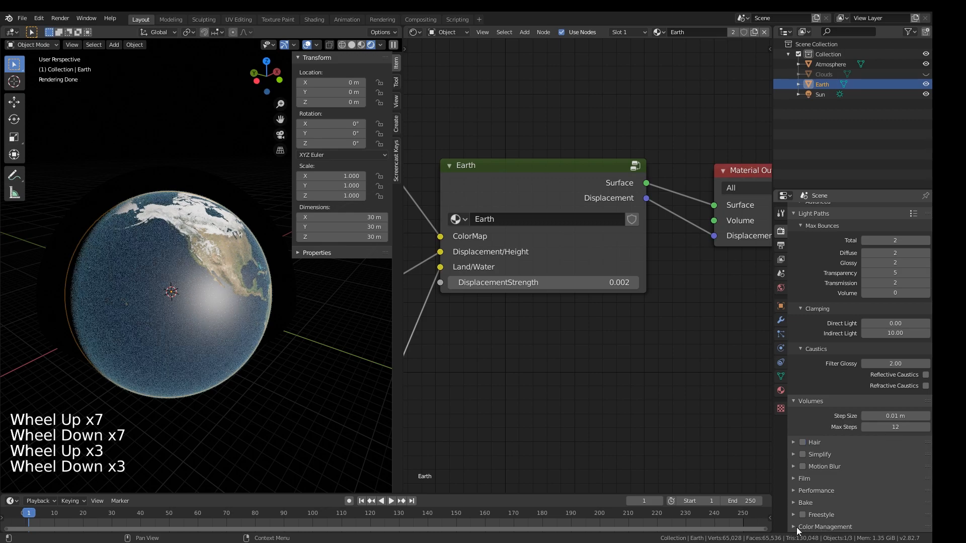
- Set the color management Look to Medium High Contrast, trying High Contrast for comparison
left_click(797, 526)
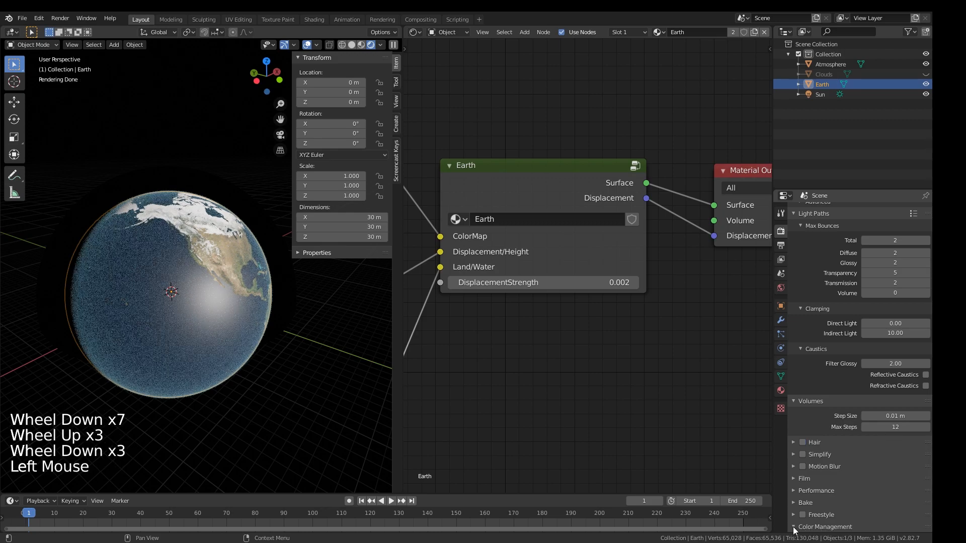
scroll(831, 469, "down", 7)
scroll(840, 465, "down", 1)
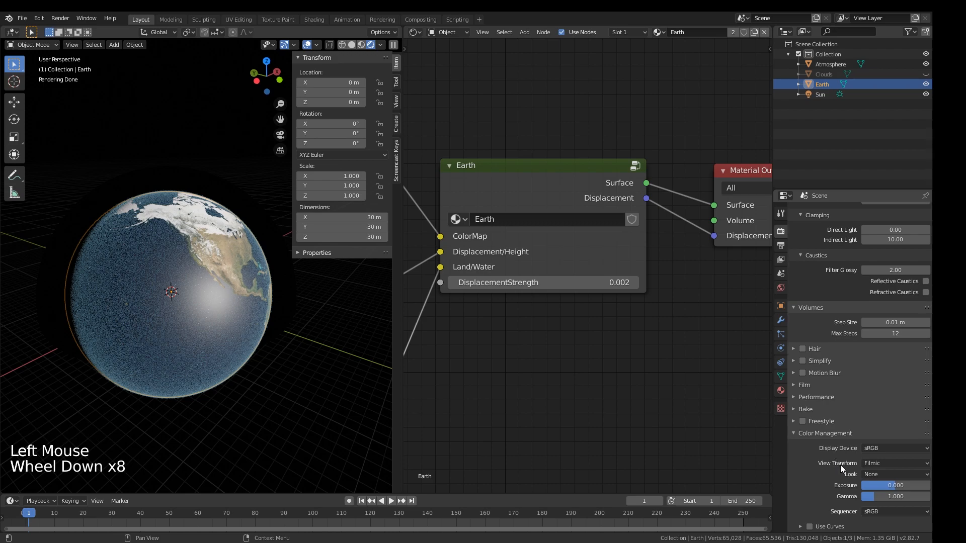
left_click(870, 475)
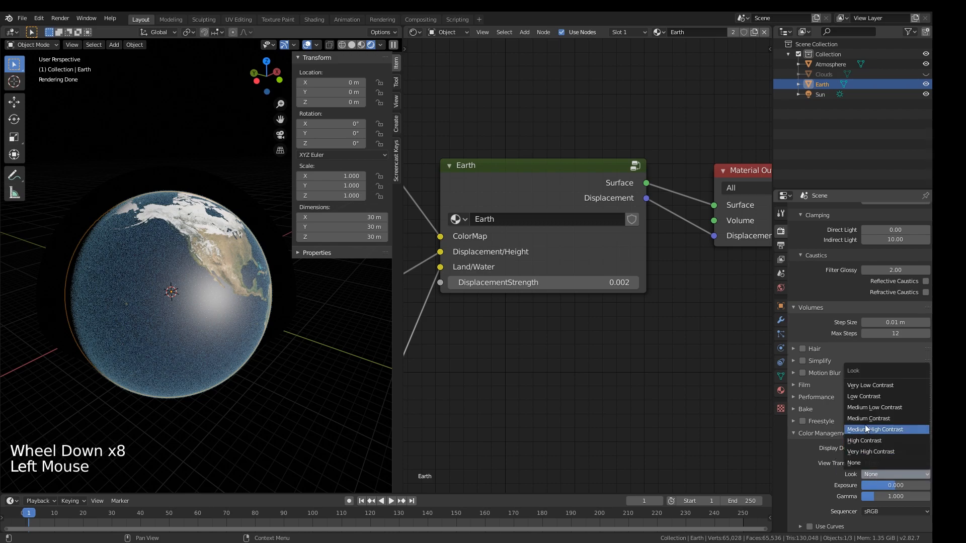
left_click(866, 429)
left_click(878, 475)
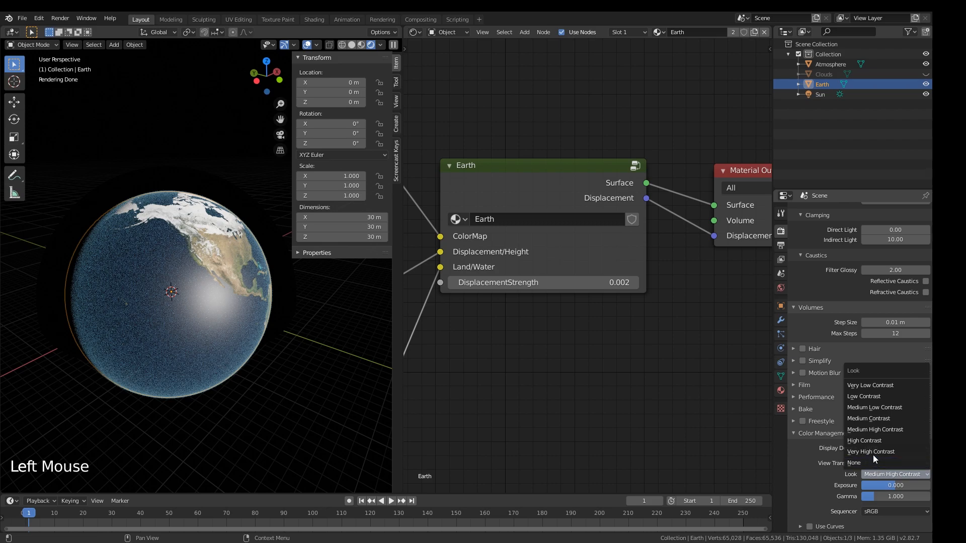
left_click(863, 440)
- Try an Air Density of 17.8 in the Atmosphere node group while viewing the planet's edge up close, and undo it
middle_click_drag(23, 264, 110, 263)
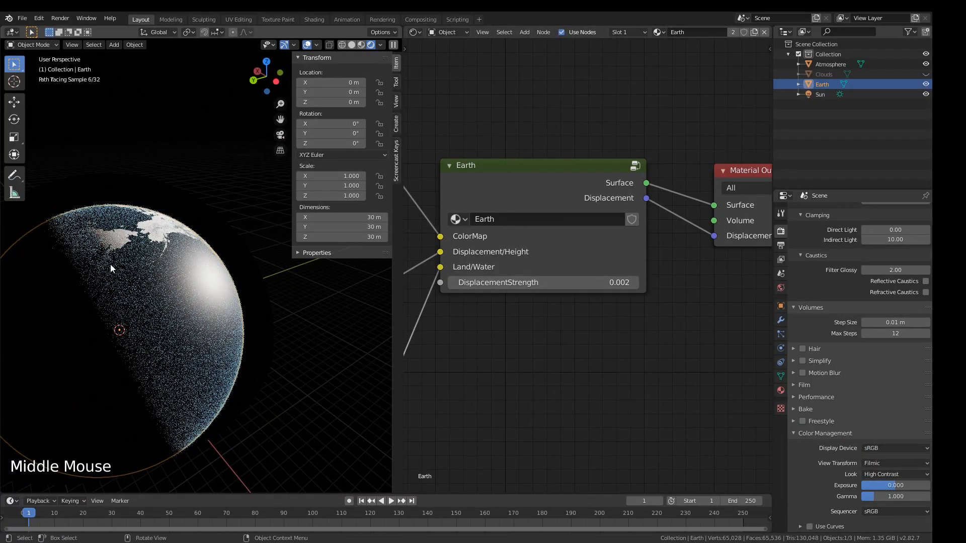
scroll(212, 321, "up", 4)
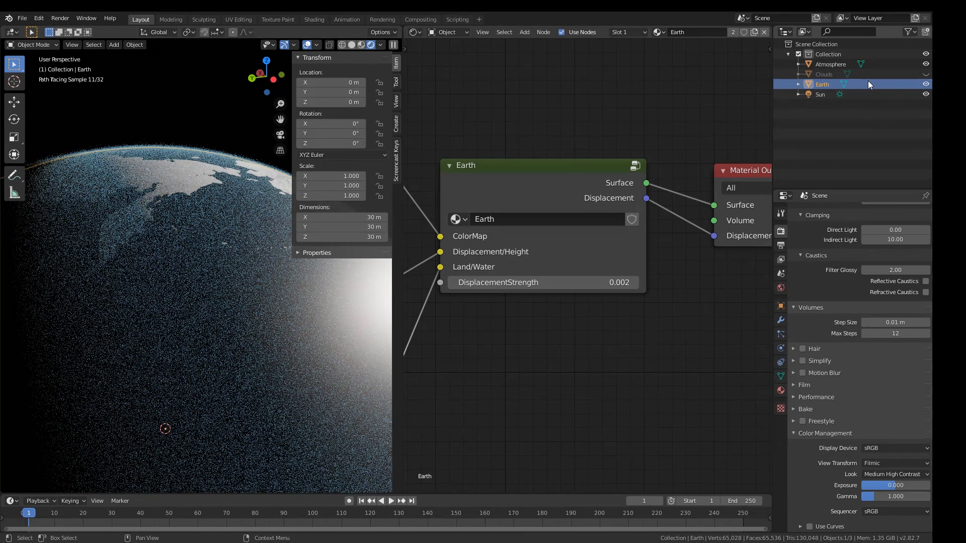
left_click(825, 66)
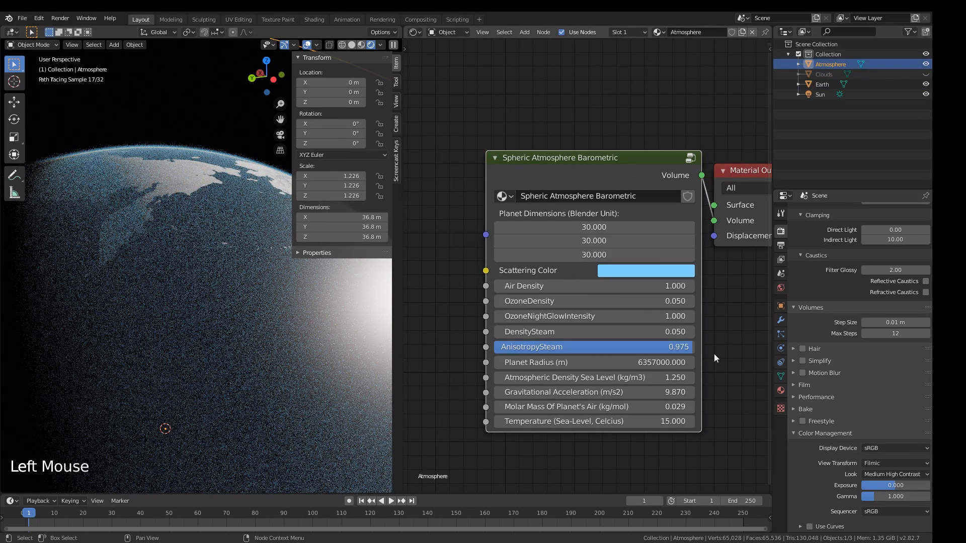
left_click_drag(569, 287, 629, 287)
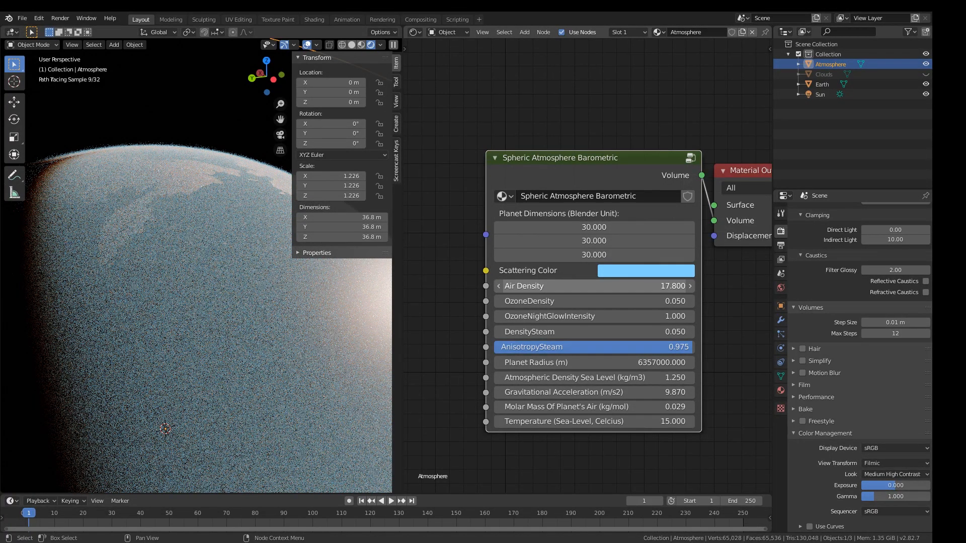
key("ctrl+z")
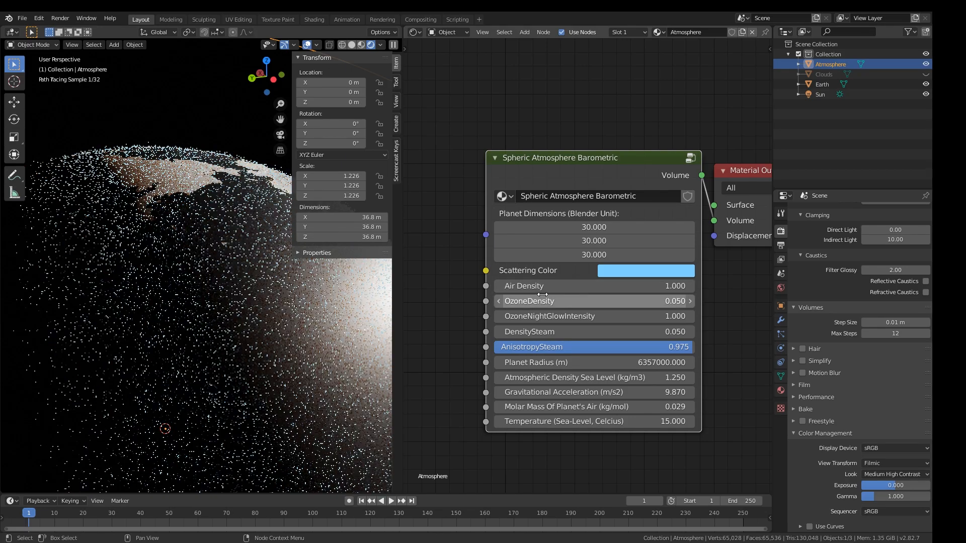
- Try an OzoneDensity of 32.95 in the Atmosphere node group and restore it, and try another OzoneNightGlowIntensity on the dark side
left_click_drag(528, 303, 649, 303)
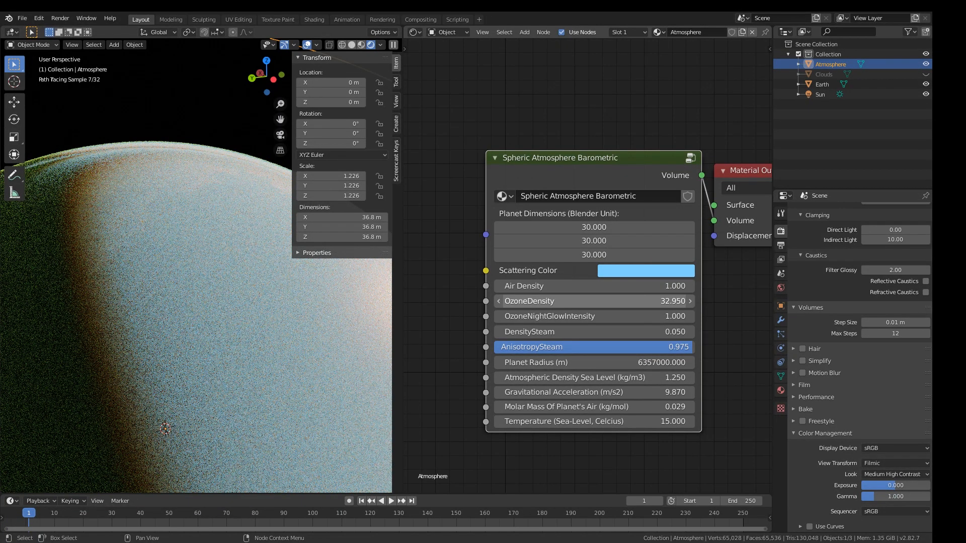
right_click(526, 302)
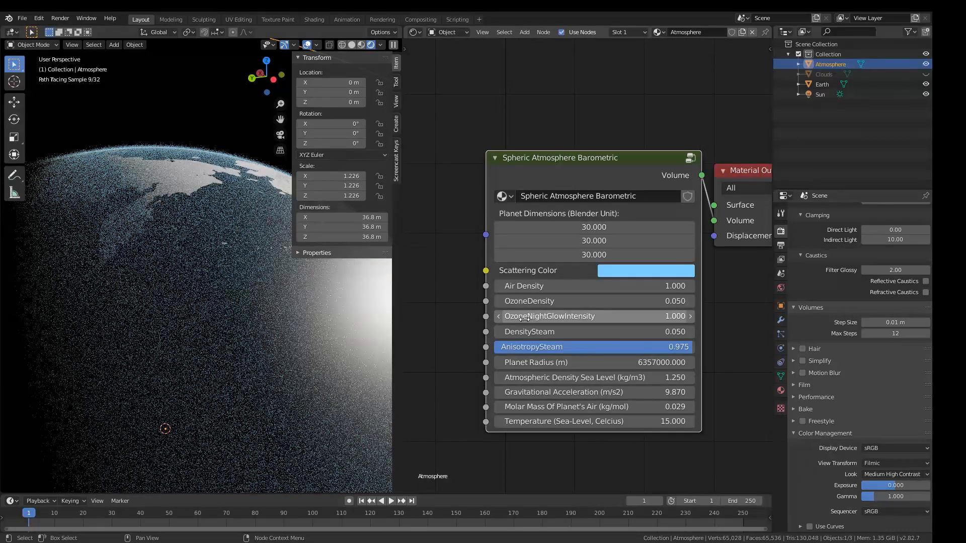
middle_click_drag(163, 306, 285, 280, "shift")
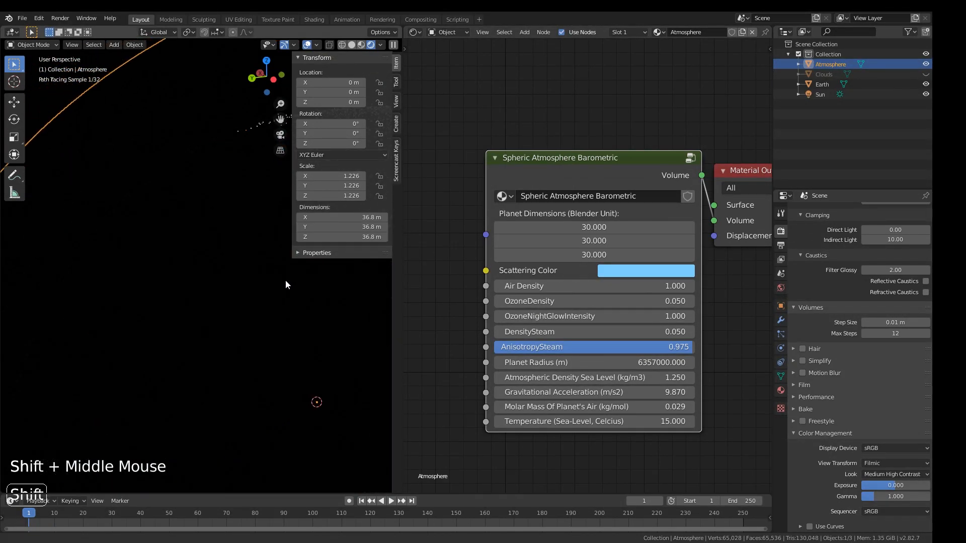
left_click(593, 317)
left_click_drag(593, 316, 624, 316)
key("Escape")
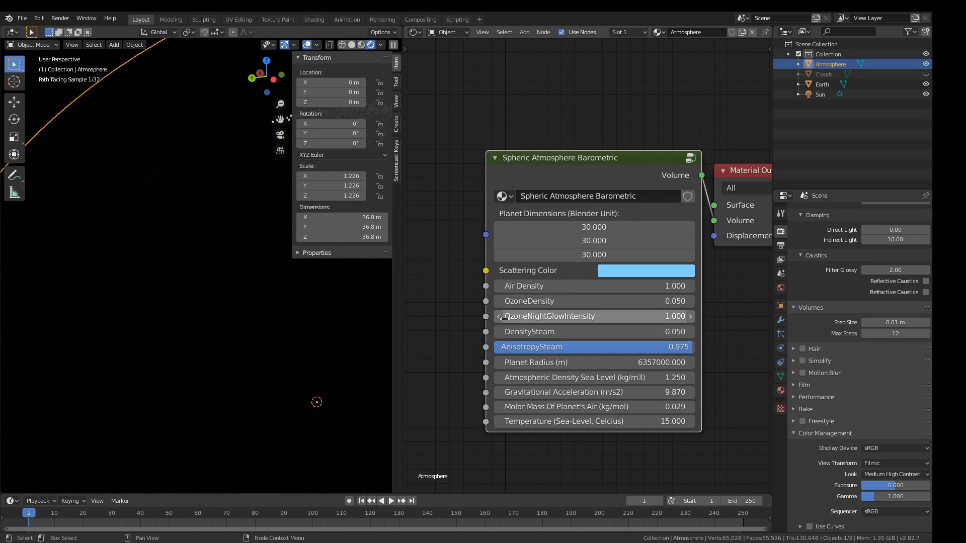
- Try a DensitySteam of 63.65 in the Atmosphere node group with the sunlit side in view, and restore the original value
middle_click_drag(216, 276, 98, 348, "shift")
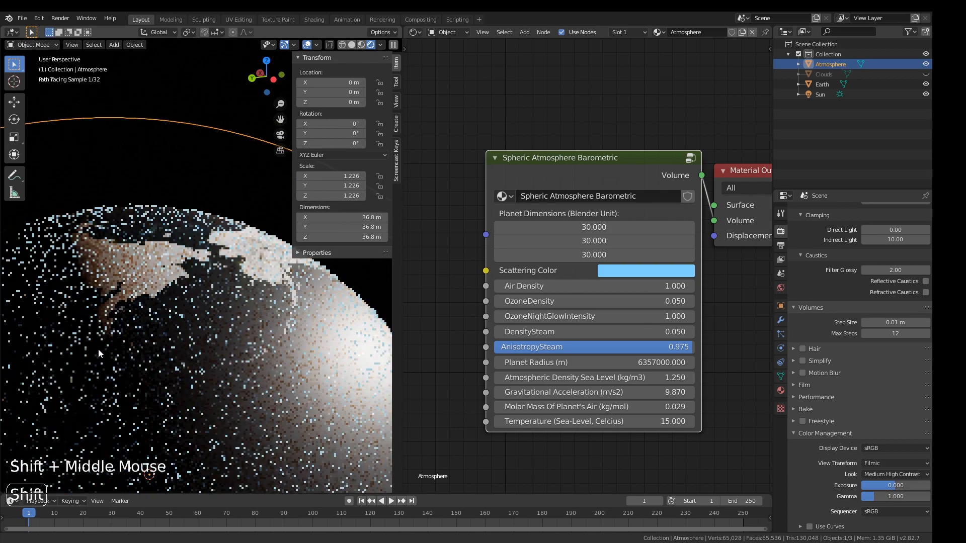
left_click(556, 333)
left_click_drag(556, 332, 704, 332)
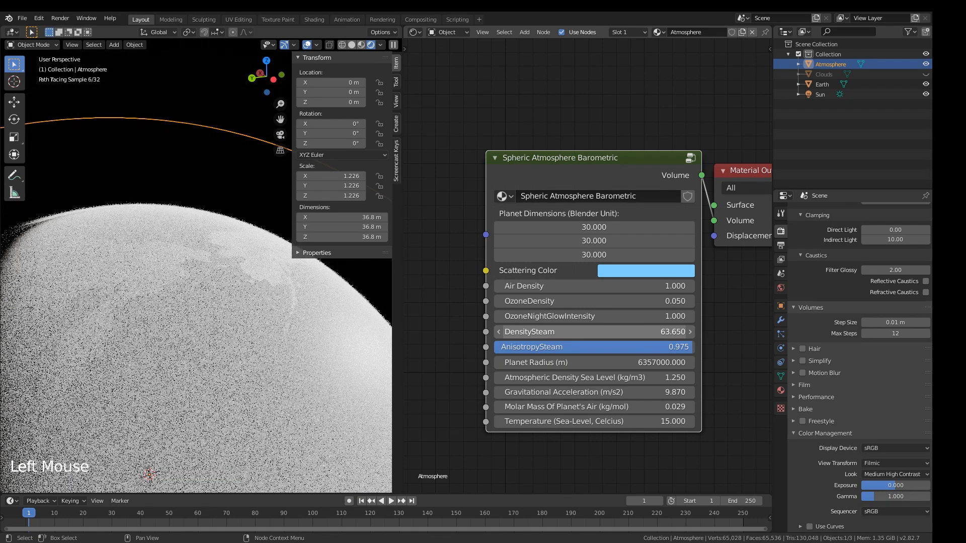
right_click(538, 334)
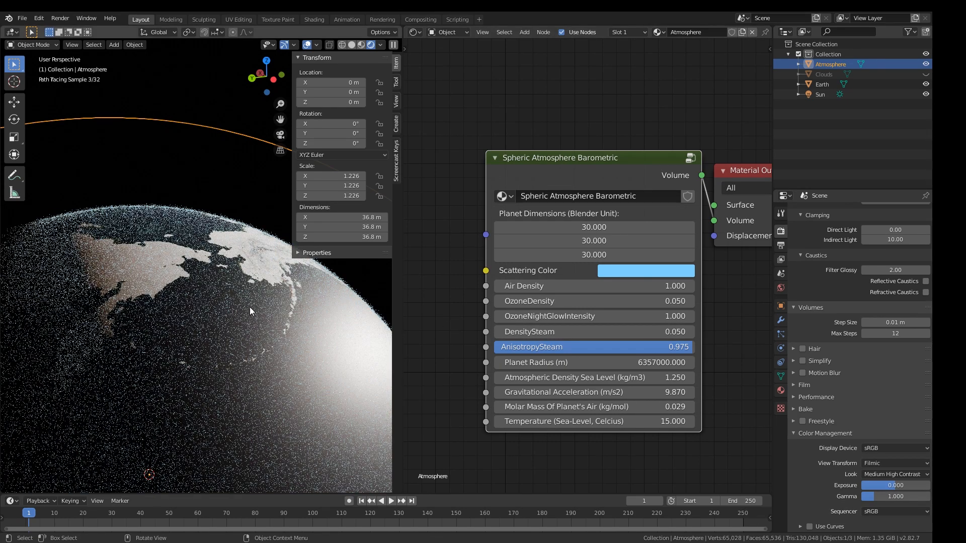
- With the planet's backlit horizon in close view, try a lower DensitySteam on the Atmosphere sphere and set it back to 0.05
left_click(210, 327)
scroll(210, 326, "up", 4)
middle_click_drag(195, 195, 193, 200, "shift")
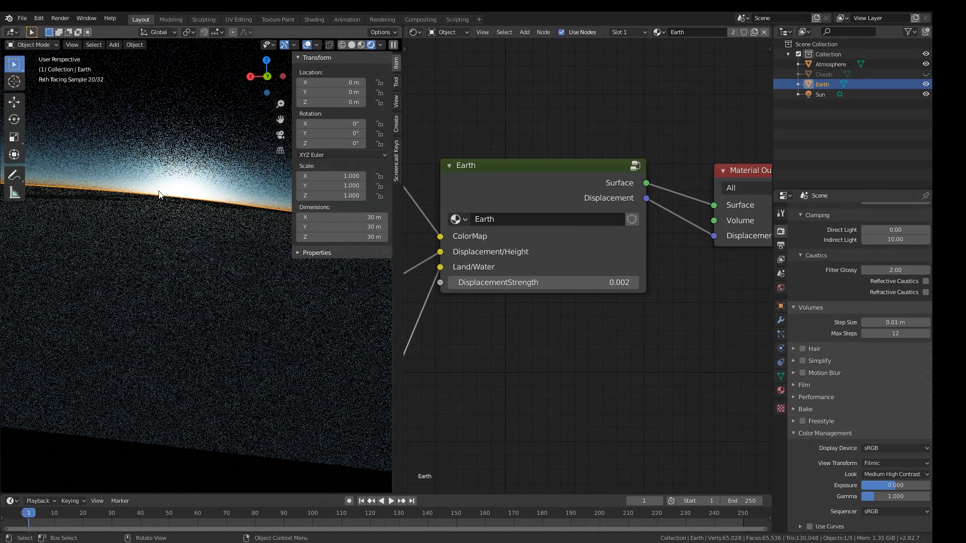
left_click(827, 74)
left_click(828, 65)
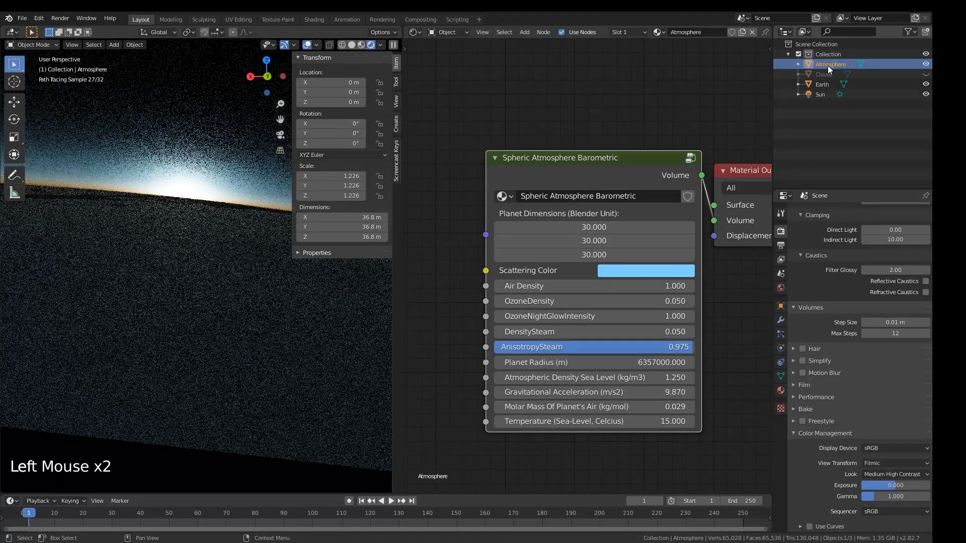
left_click(576, 332)
left_click_drag(576, 332, 461, 323)
left_click(643, 332)
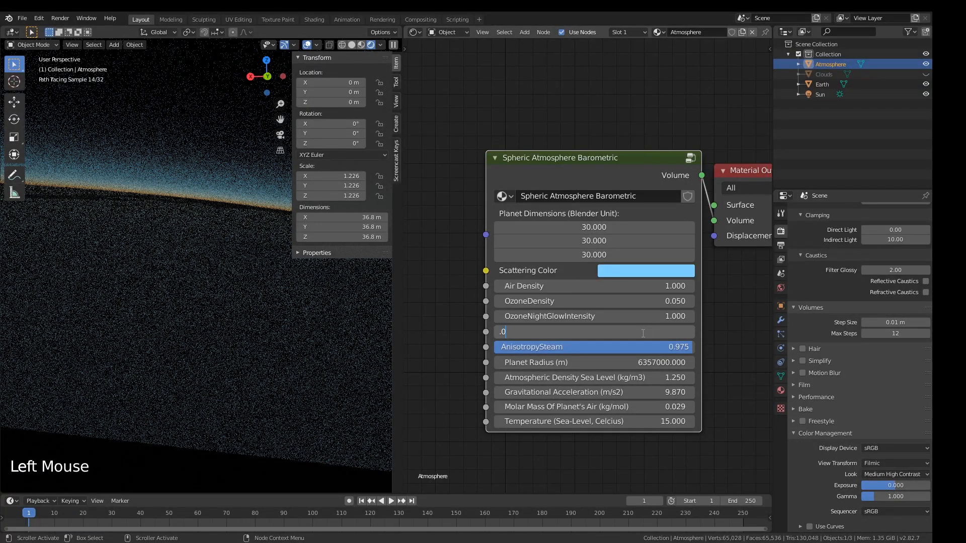
type(".085")
key("BackSpace")
key("BackSpace")
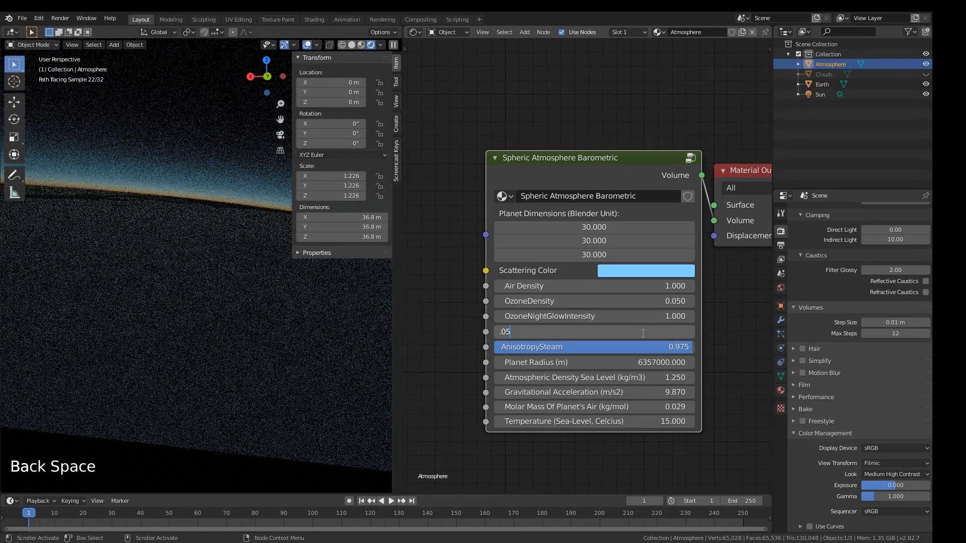
key("Return")
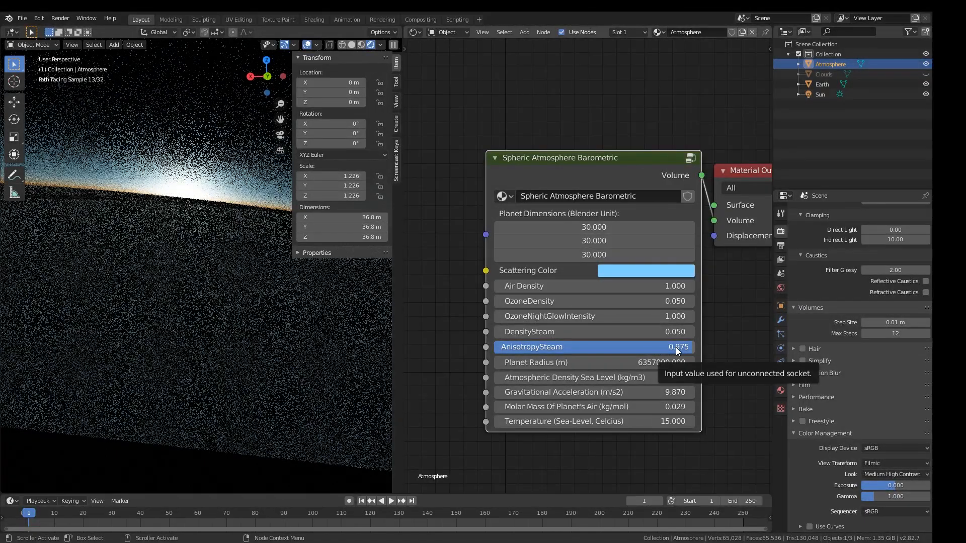
- Set AnisotropySteam of the atmosphere to 0, and try a higher DensitySteam without keeping it
left_click_drag(675, 347, 533, 347)
left_click(533, 347)
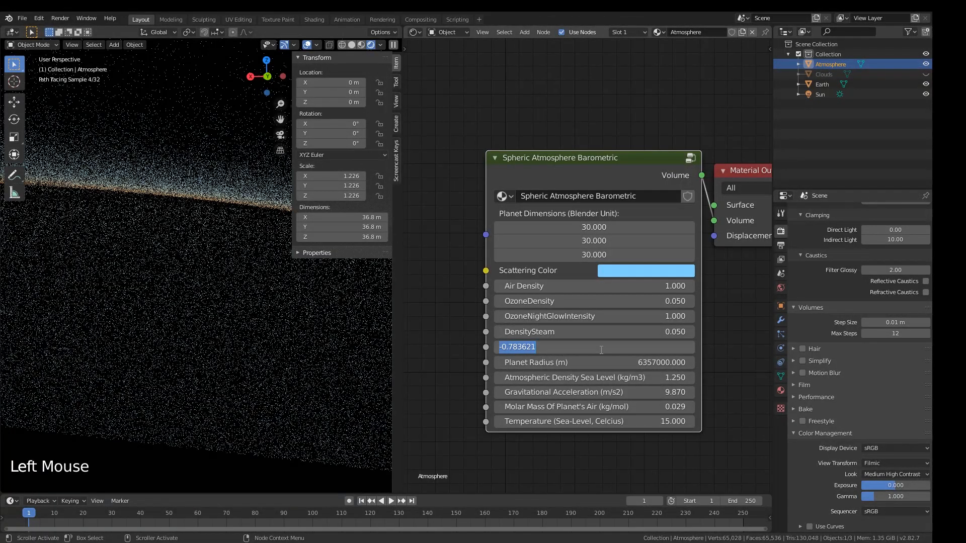
type("0")
key("Return")
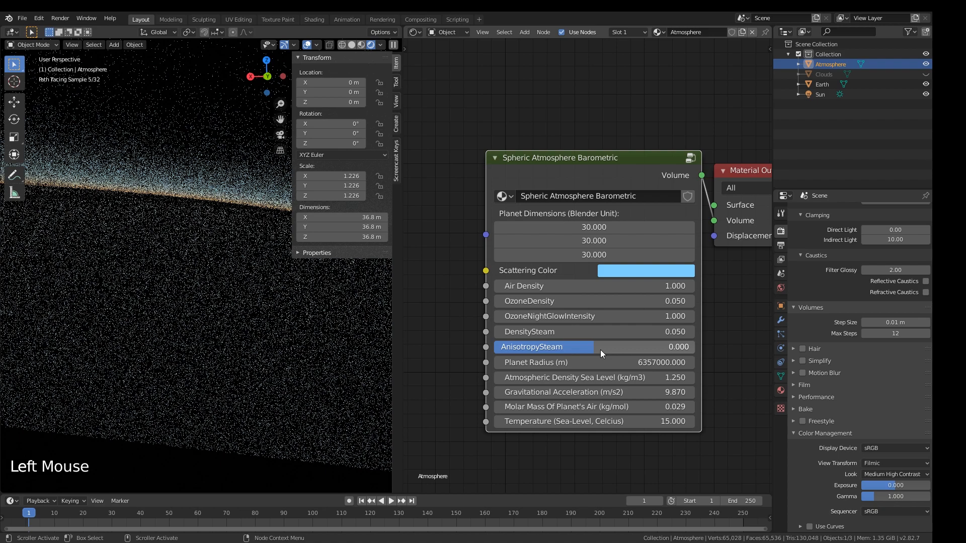
left_click_drag(623, 334, 676, 334)
key("Escape")
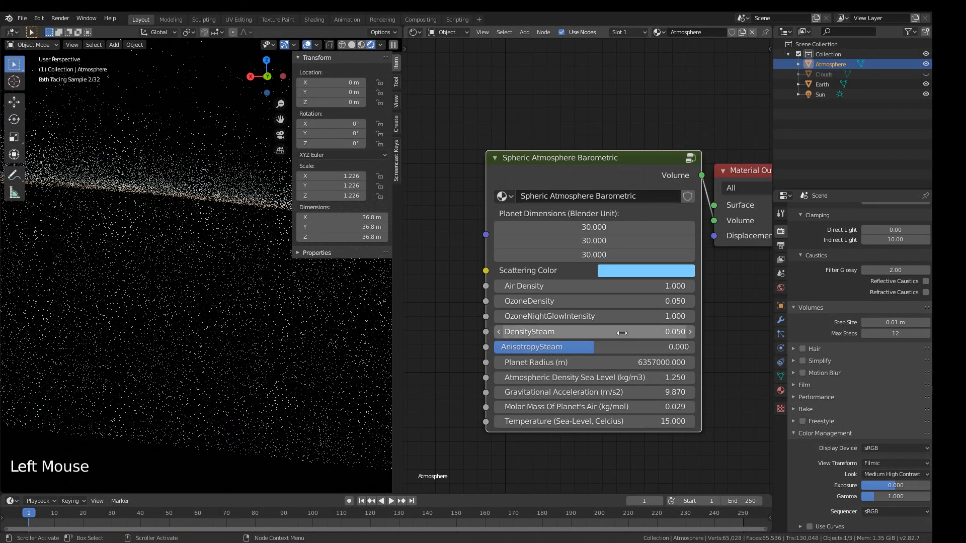
- Try an AnisotropySteam of 0.379 while viewing the horizon glow, and return it to 0.975
left_click_drag(570, 346, 632, 347)
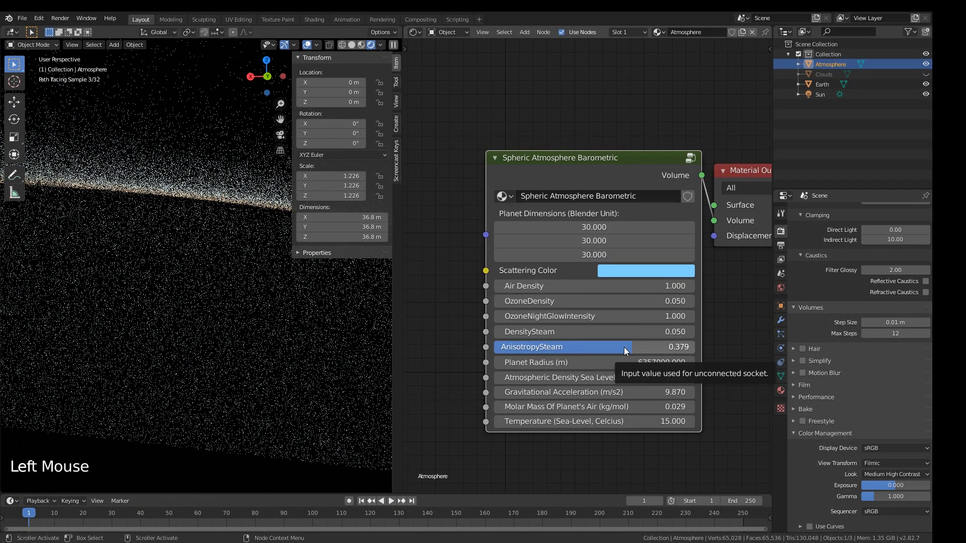
scroll(249, 297, "down", 2)
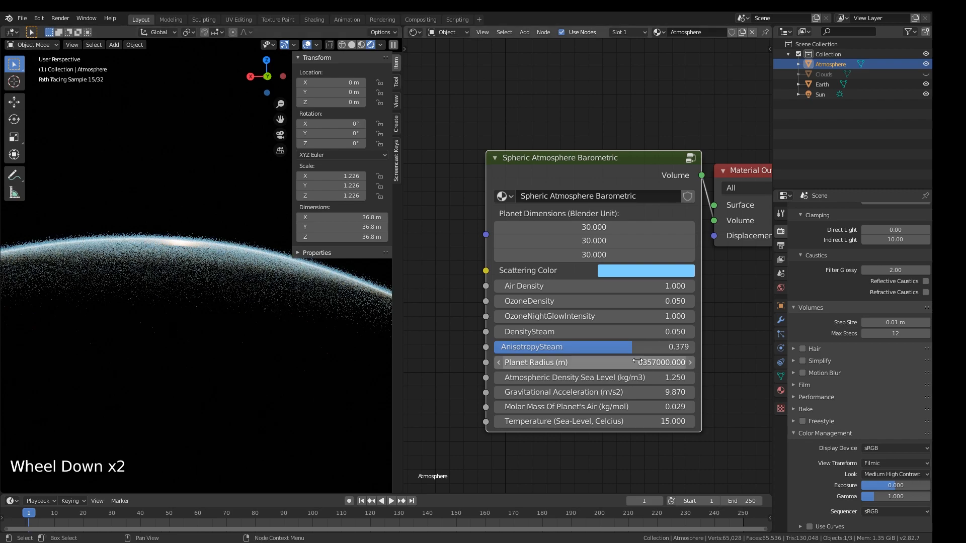
left_click_drag(623, 347, 691, 347)
scroll(198, 177, "up", 4)
scroll(199, 177, "down", 2)
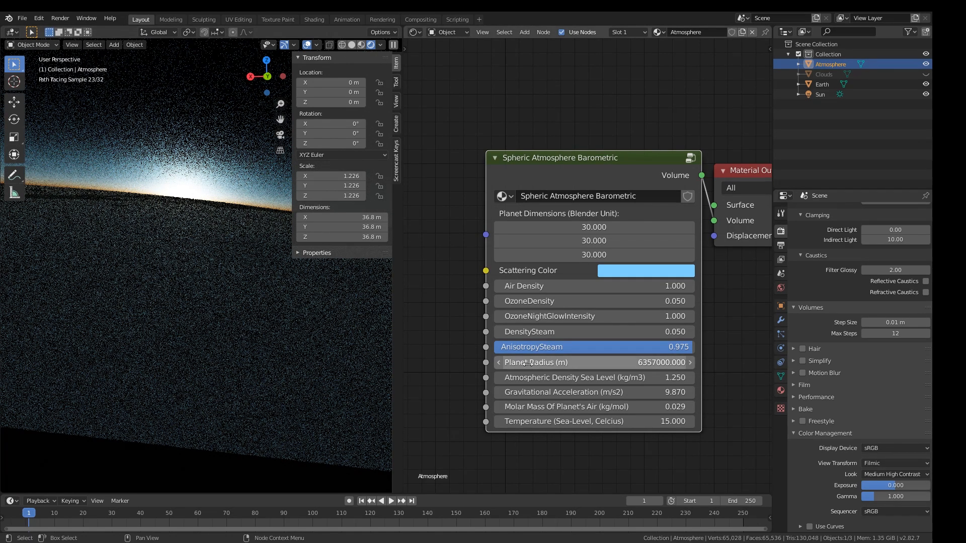
- With the whole planet in view, try a Planet Radius of 6358623.5 m in the Atmosphere node group and undo it
scroll(171, 299, "down", 3)
scroll(171, 301, "down", 2)
middle_click_drag(248, 293, 197, 313)
scroll(197, 313, "down", 1)
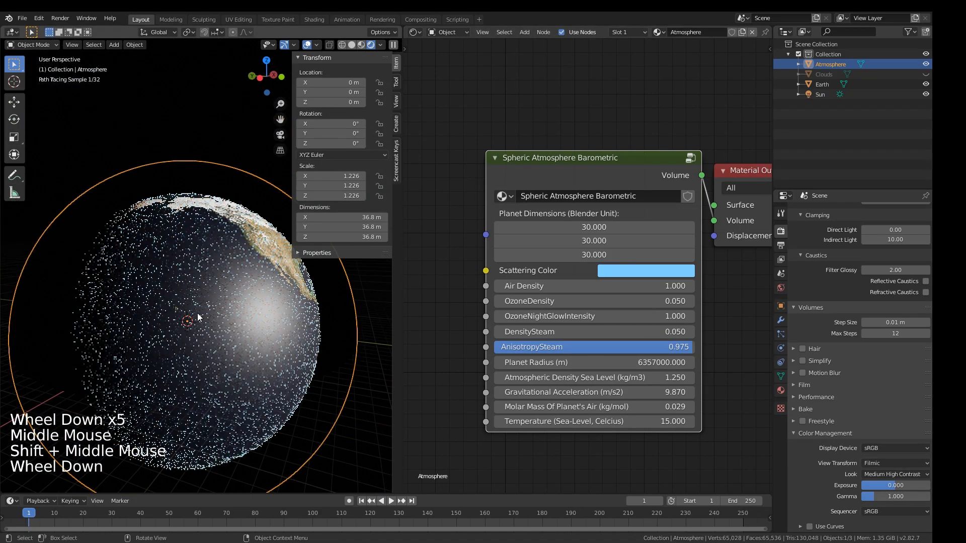
left_click_drag(567, 362, 650, 362)
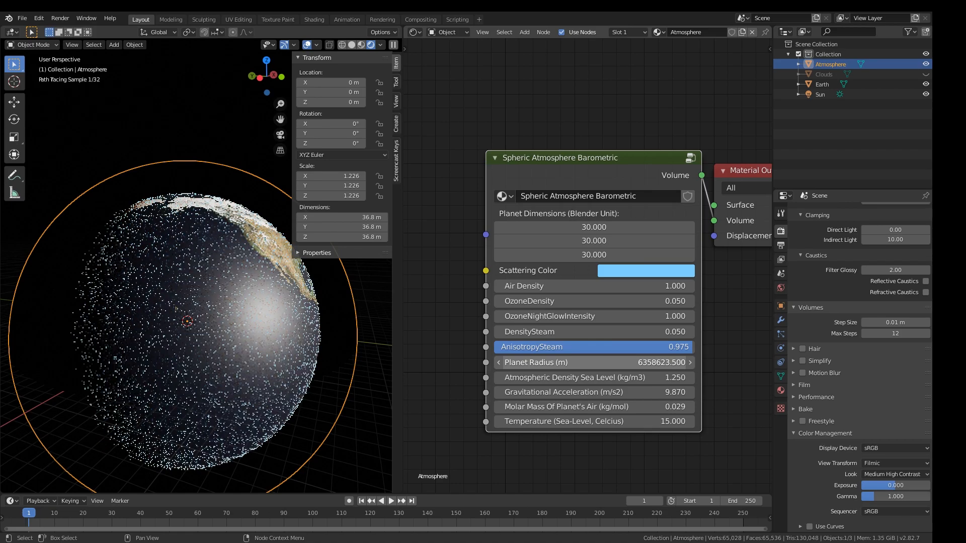
key("ctrl+z")
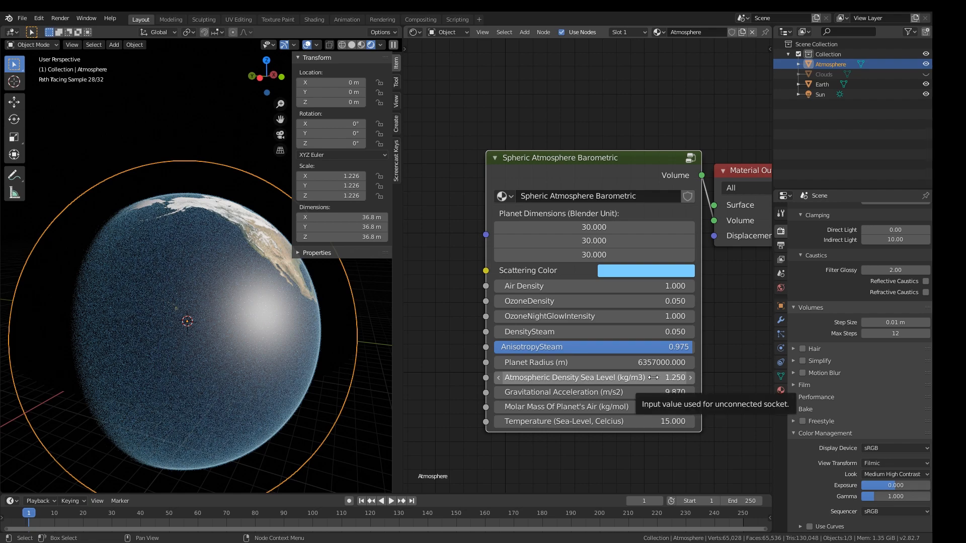
- Try a Gravitational Acceleration of 0.77 in the Atmosphere node group and undo it
middle_click_drag(714, 417, 697, 400)
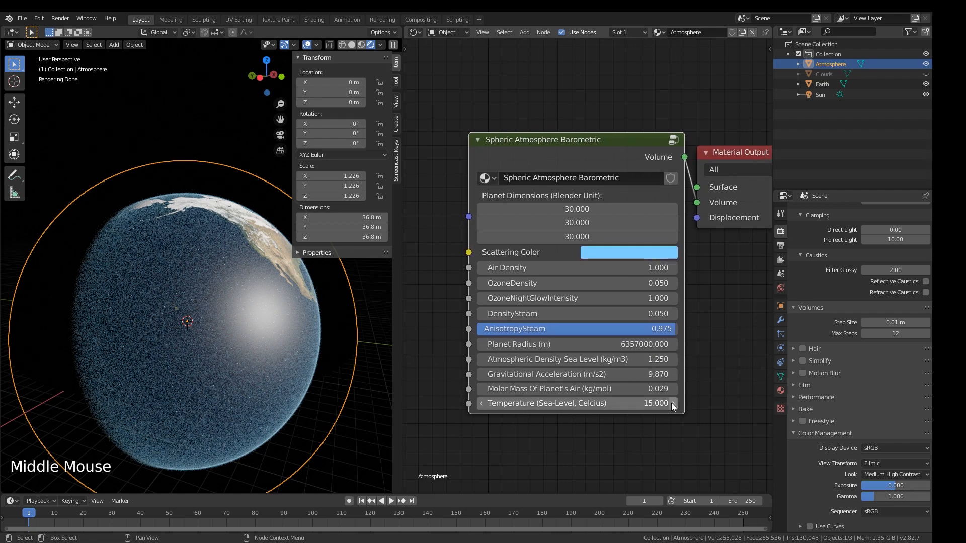
left_click_drag(593, 374, 542, 374)
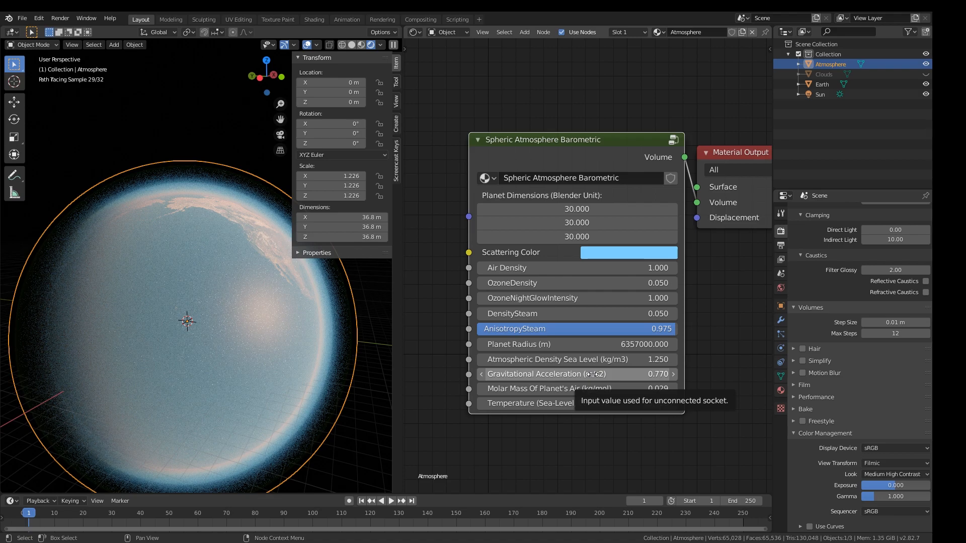
key("ctrl+z")
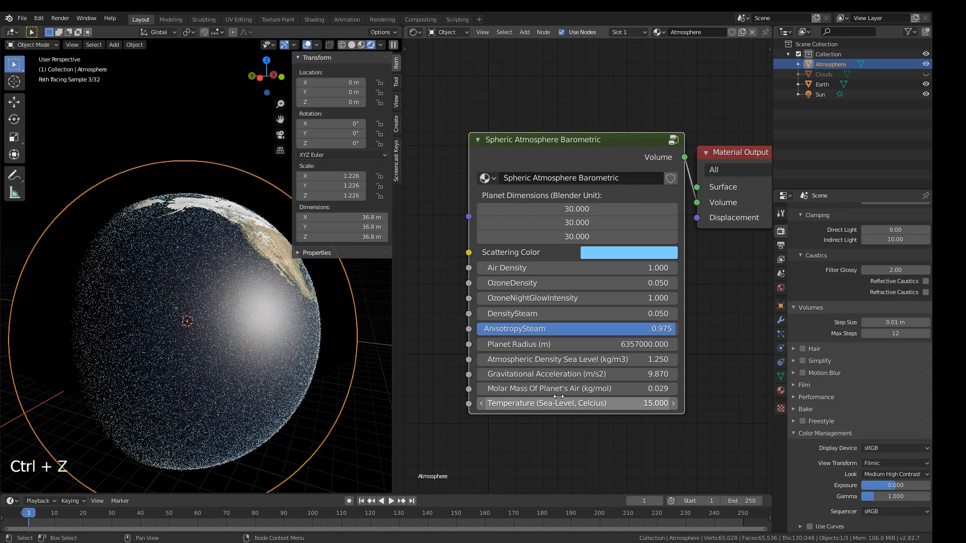
- Try a Molar Mass Of Planet's Air of 25.829 and a sea-level Temperature of 1769.5, restoring both original values
left_click_drag(519, 389, 579, 389)
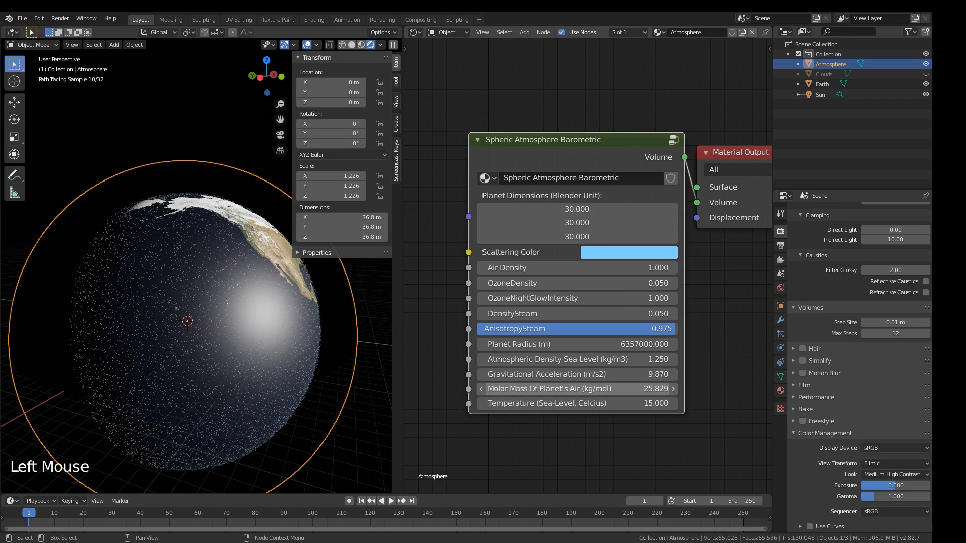
left_click_drag(574, 388, 541, 403)
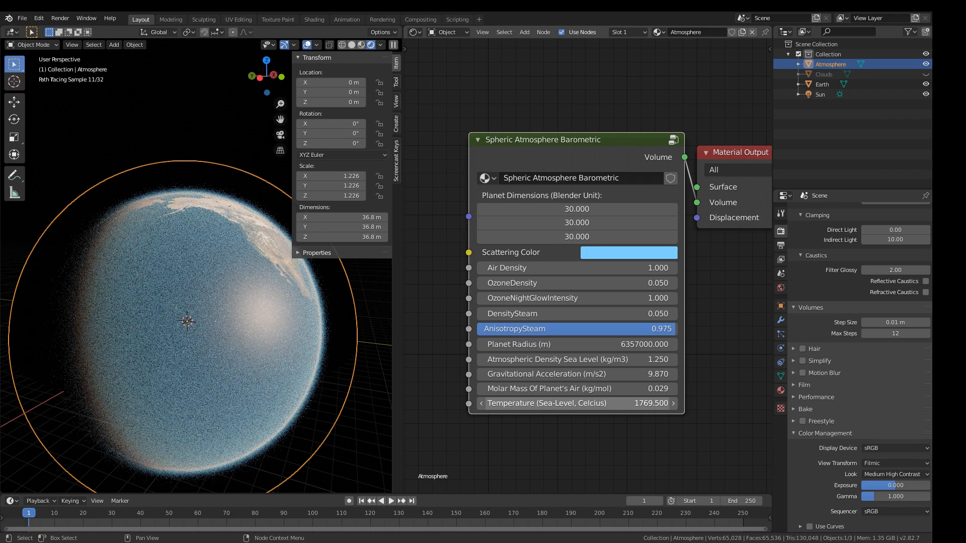
key("Escape")
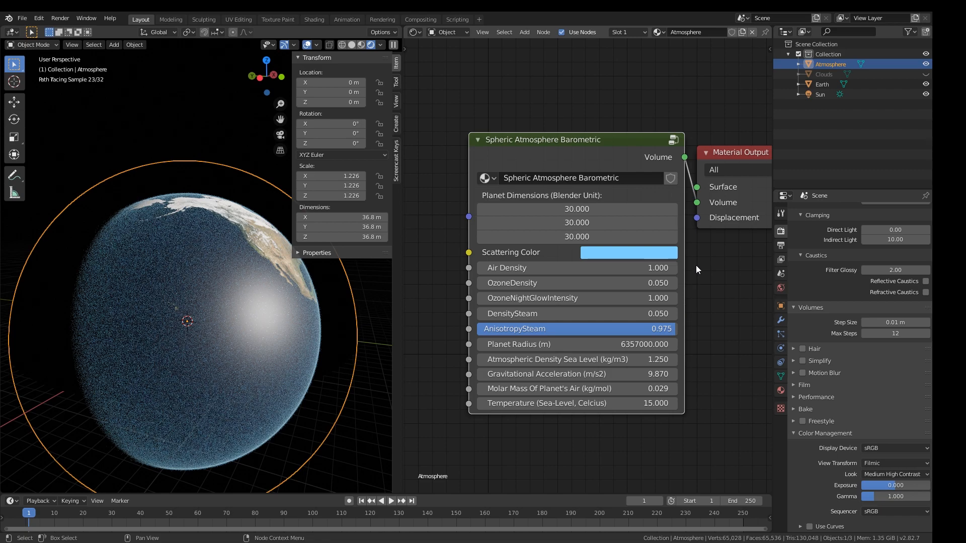
- Try a different hue for the atmosphere's Scattering Color and return it to 0.560
left_click(626, 257)
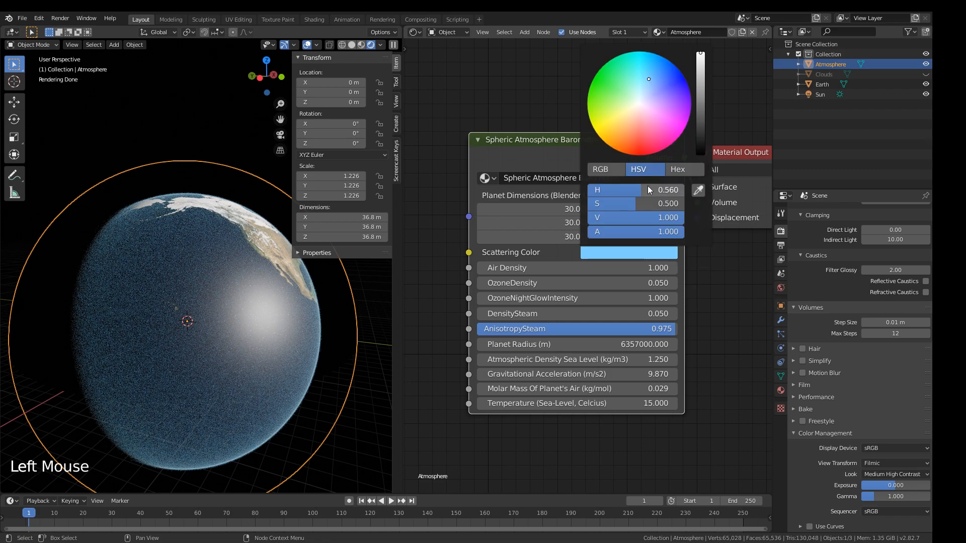
mouse_move(652, 190)
left_mouse_down()
mouse_move(588, 189)
mouse_move(668, 189)
mouse_move(641, 189)
left_mouse_up()
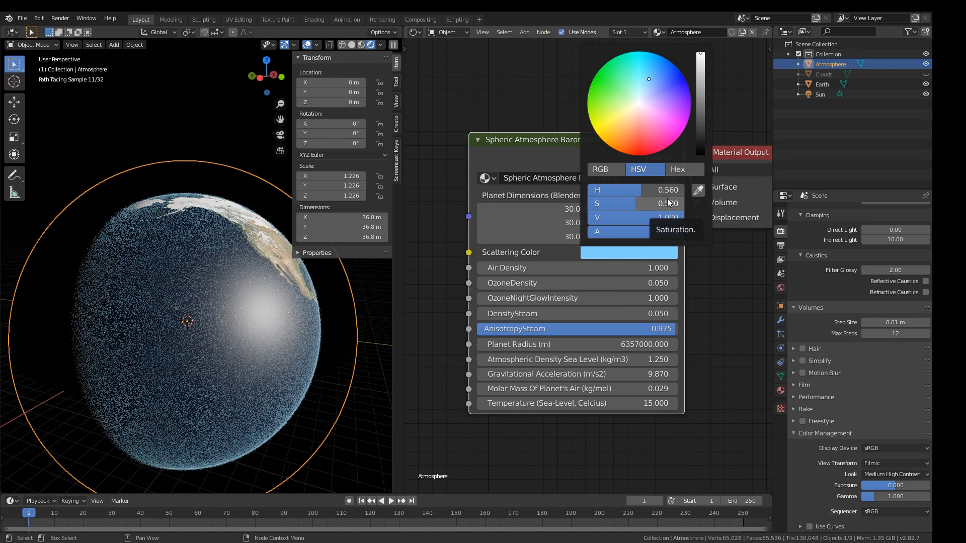
mouse_move(57, 363)
middle_mouse_down()
mouse_move(95, 370)
mouse_move(97, 327)
middle_mouse_up()
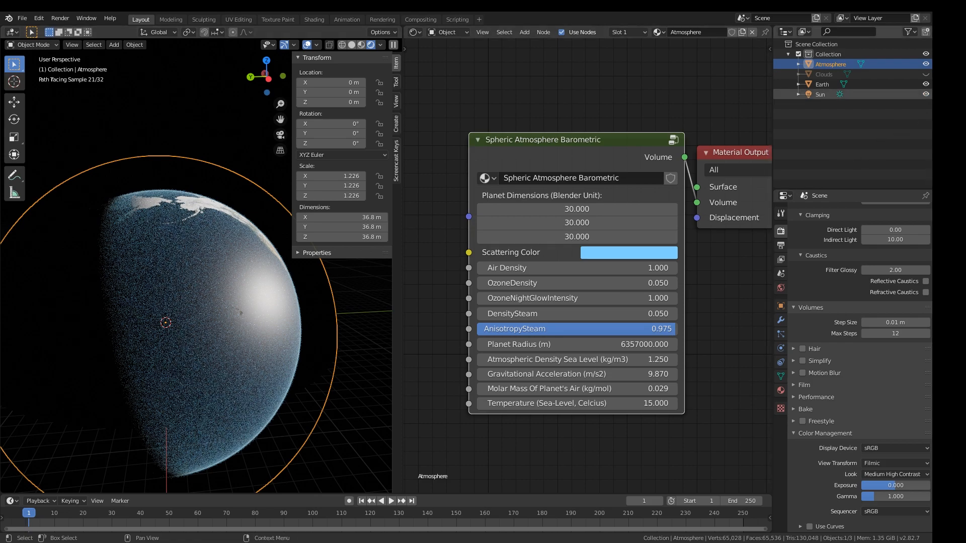
- Unhide the Clouds sphere and set the Coverage of its Clouds node group to 0
left_click(925, 74)
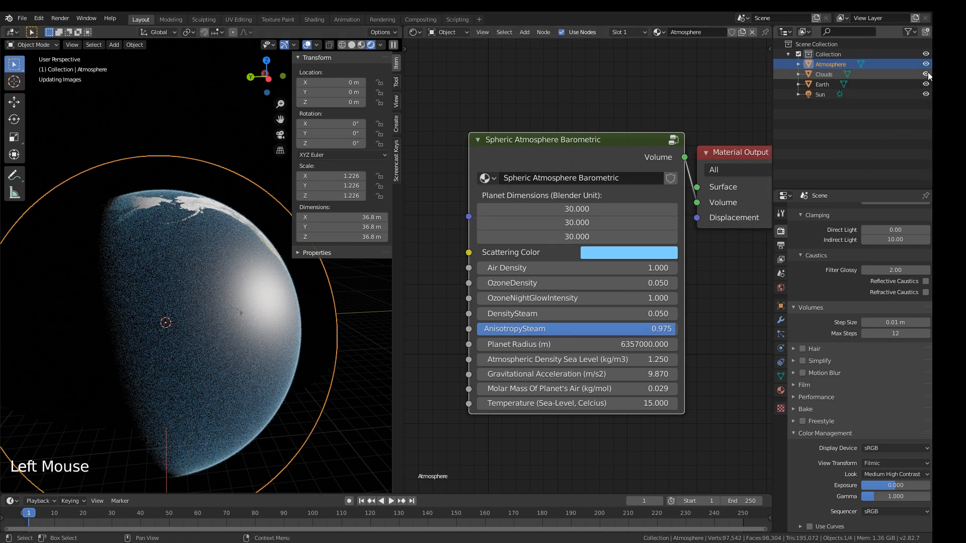
left_click(820, 73)
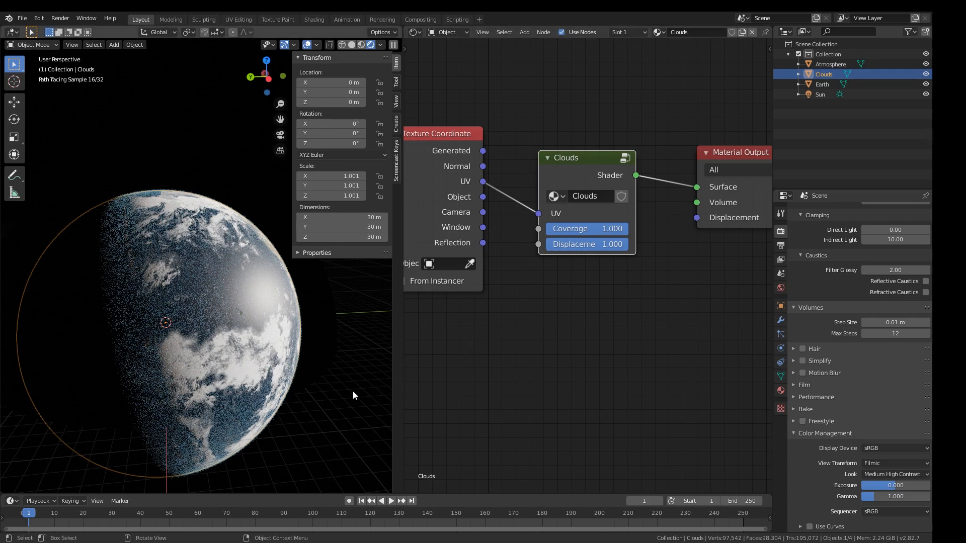
middle_click_drag(321, 366, 189, 361)
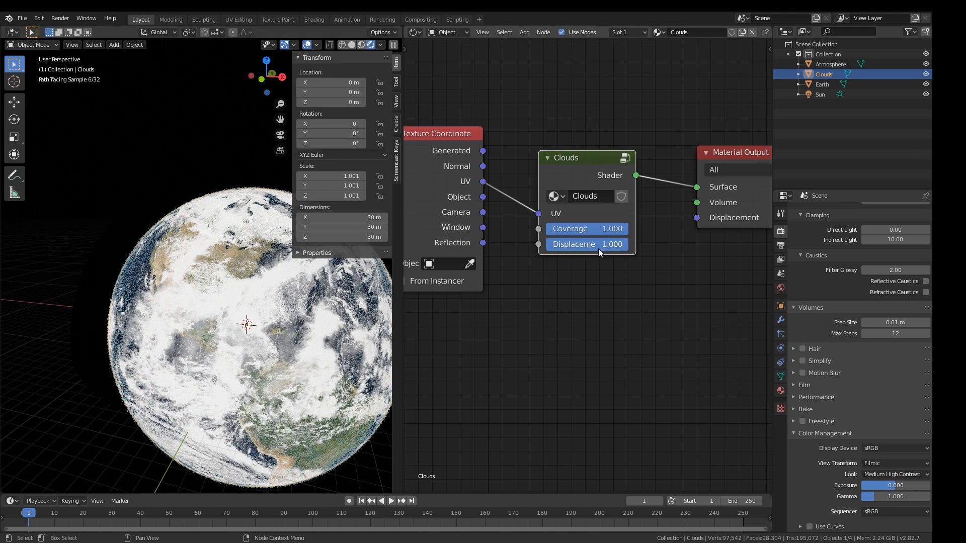
mouse_move(322, 332)
middle_mouse_down()
mouse_move(258, 339)
mouse_move(271, 331)
middle_mouse_up()
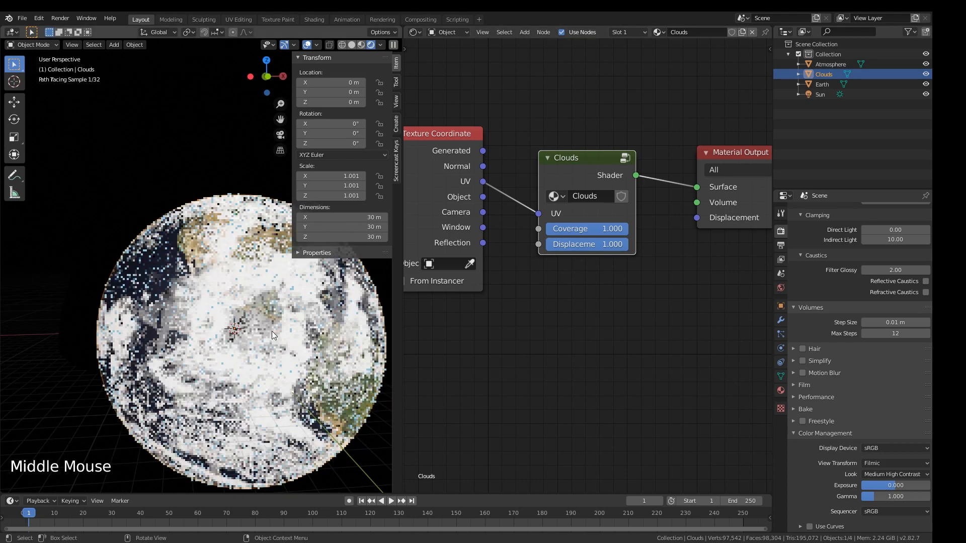
left_click_drag(601, 231, 518, 231)
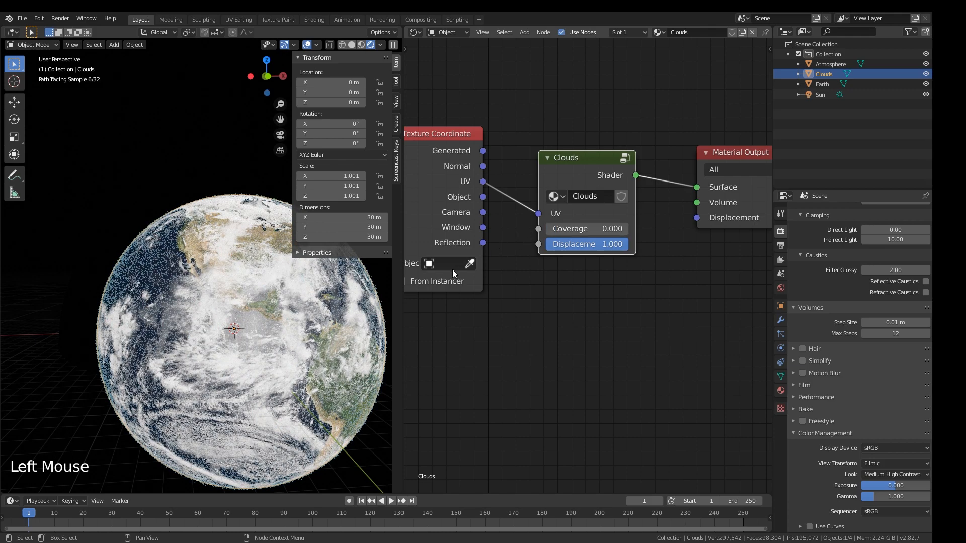
- Switch the viewport to solid shading, hide the Atmosphere sphere and select the Clouds sphere
middle_click_drag(98, 306, 232, 294)
scroll(232, 294, "up", 2)
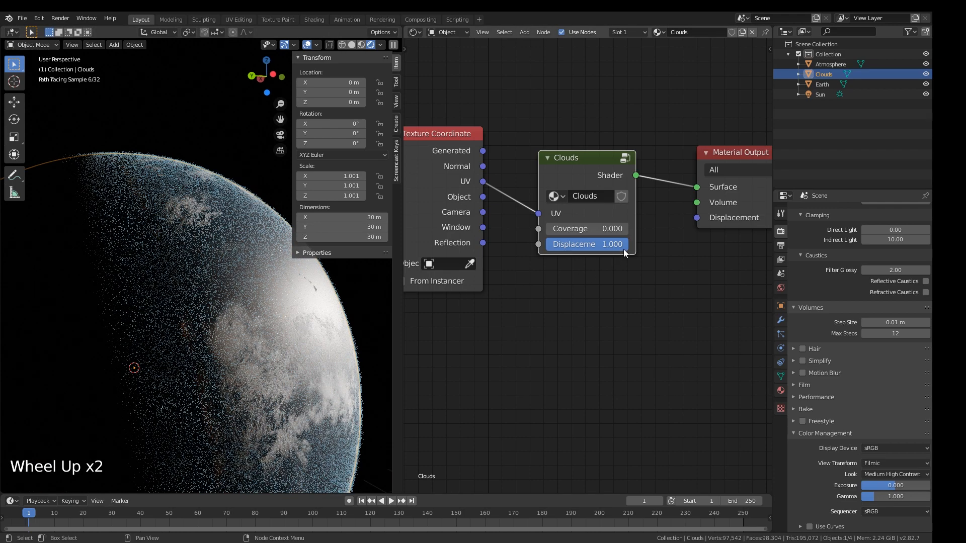
mouse_move(587, 233)
left_mouse_down()
mouse_move(629, 233)
mouse_move(546, 234)
left_mouse_up()
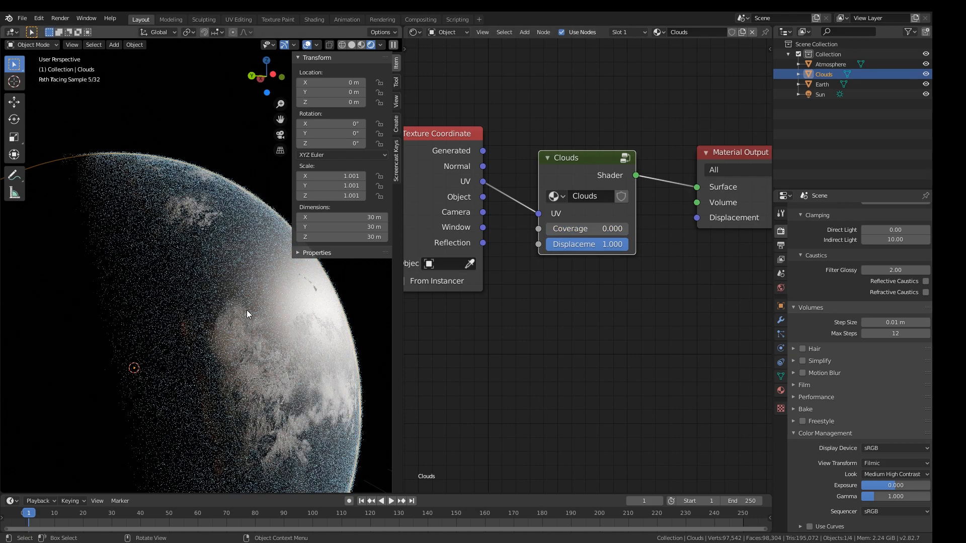
key("z")
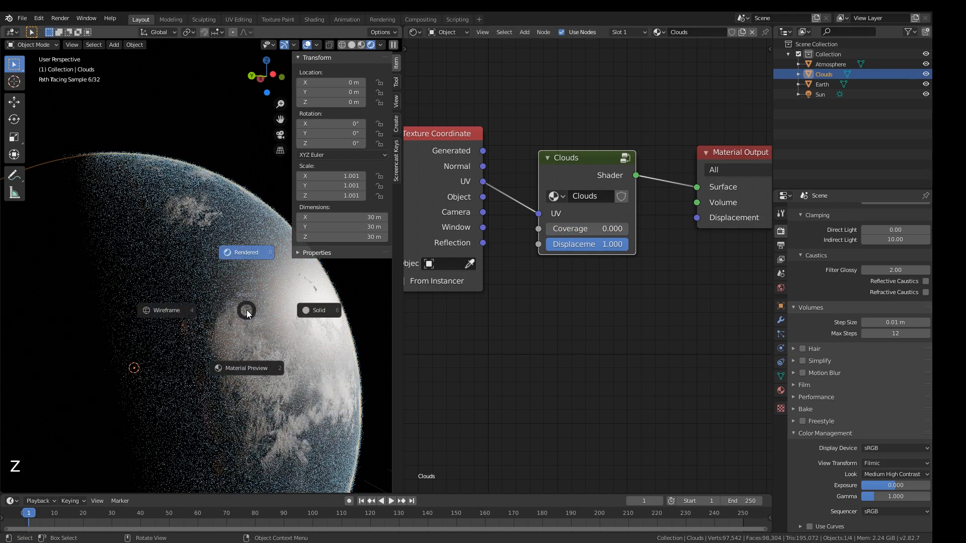
left_click(318, 311)
scroll(318, 311, "down", 3)
left_click(314, 312)
key("s")
left_click(291, 320)
key("h")
left_click(269, 286)
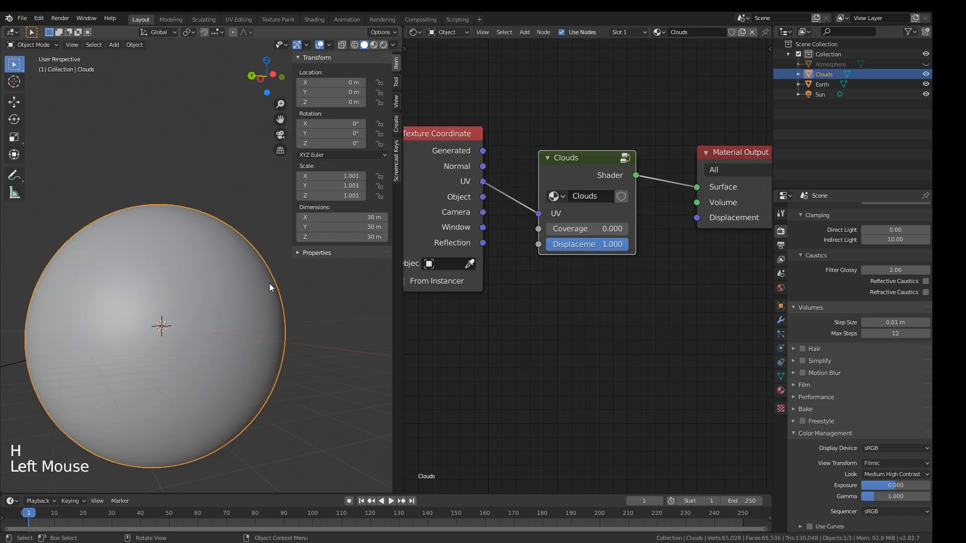
- Examine the gap between the Earth and Clouds sphere outlines up close in a front wireframe view
key("KP_1")
middle_click_drag(345, 317, 225, 269, "shift")
key("z")
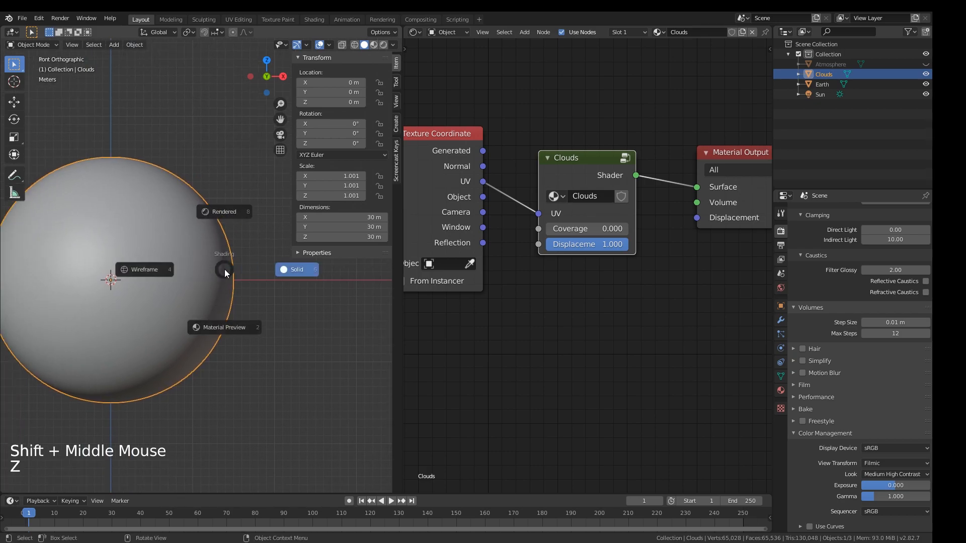
scroll(234, 279, "up", 8)
middle_click_drag(286, 324, 155, 285, "shift")
scroll(245, 321, "up", 7)
scroll(246, 321, "down", 1, "shift")
scroll(181, 295, "up", 8)
scroll(156, 315, "up", 7)
scroll(147, 316, "down", 1, "shift")
scroll(215, 251, "up", 8)
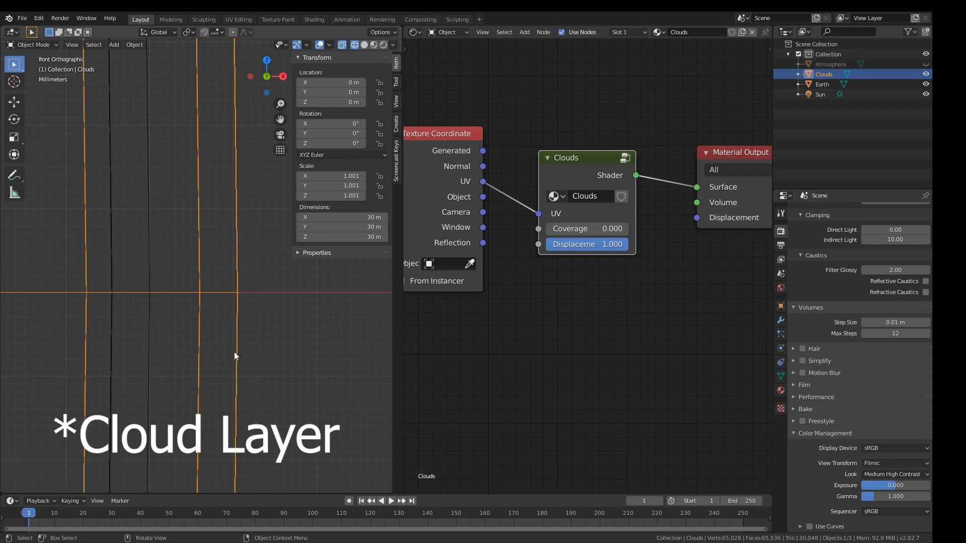
scroll(229, 352, "down", 17)
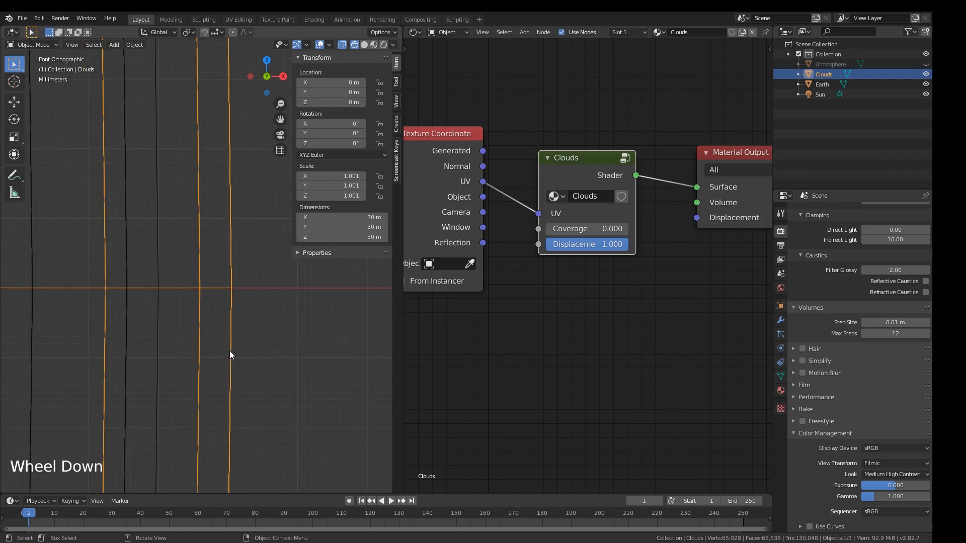
scroll(225, 327, "down", 17)
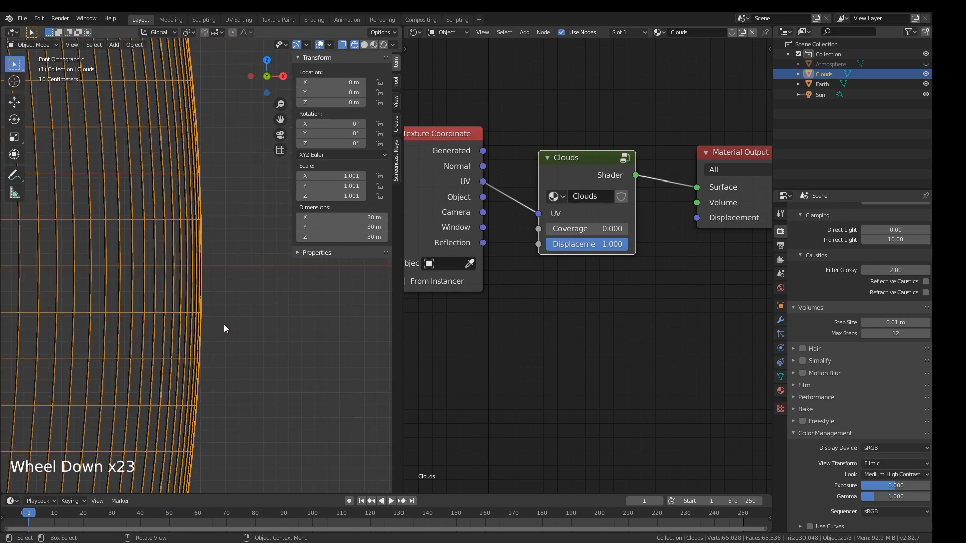
scroll(223, 324, "down", 4)
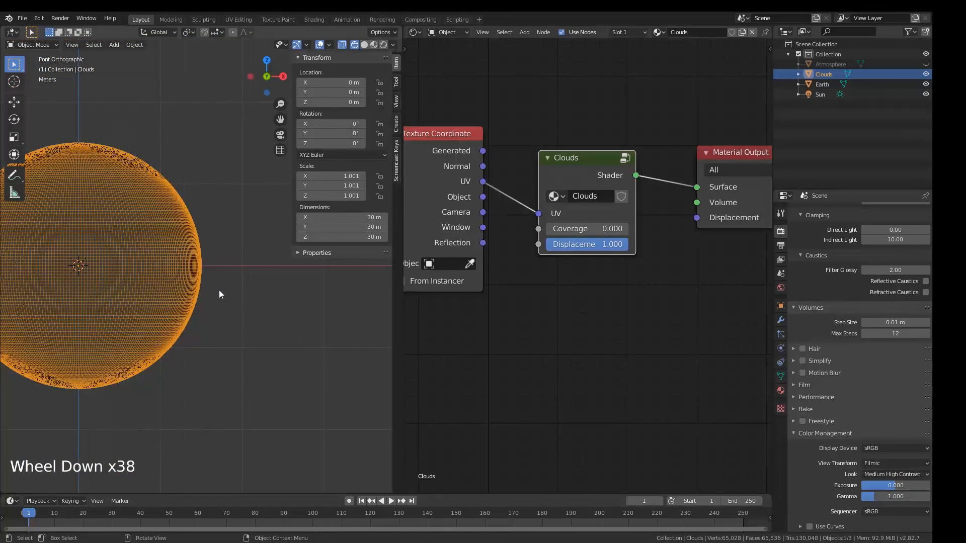
middle_click_drag(126, 264, 194, 276, "shift")
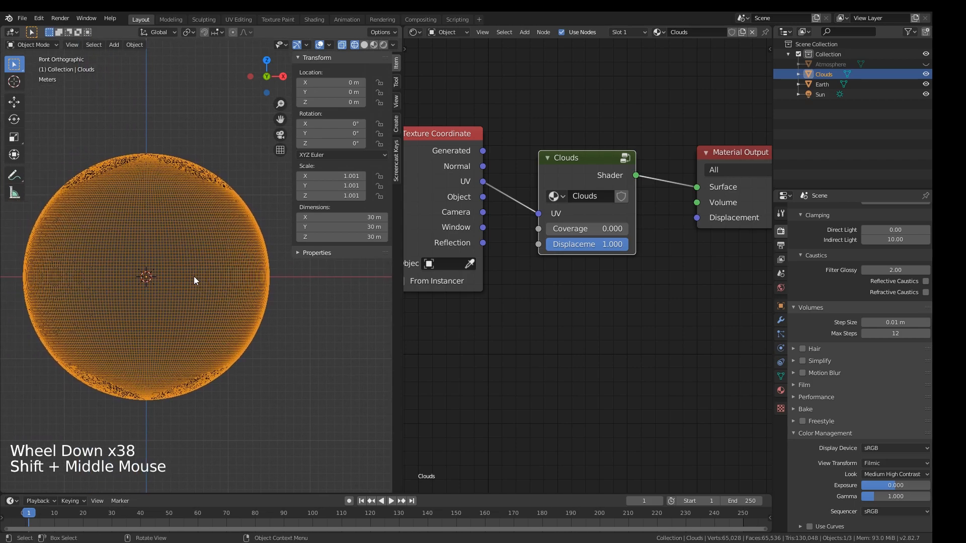
- Add an Array modifier to the Clouds sphere, using Object Offset instead of Relative Offset
key("shift+a")
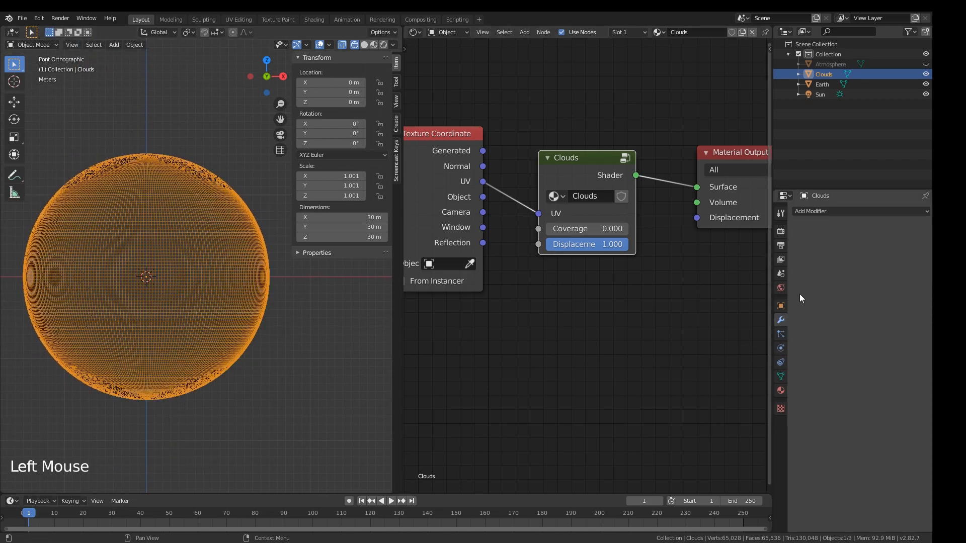
left_click(828, 212)
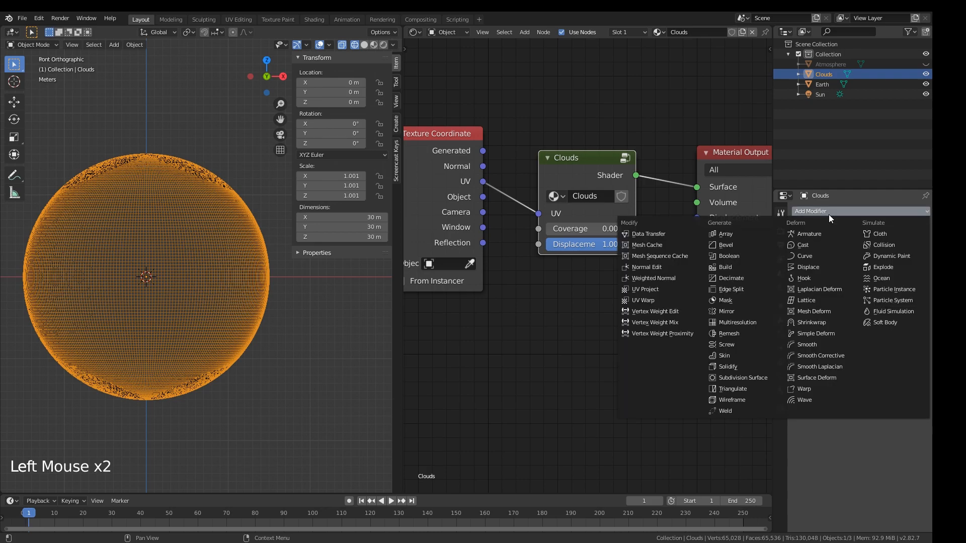
left_click(756, 236)
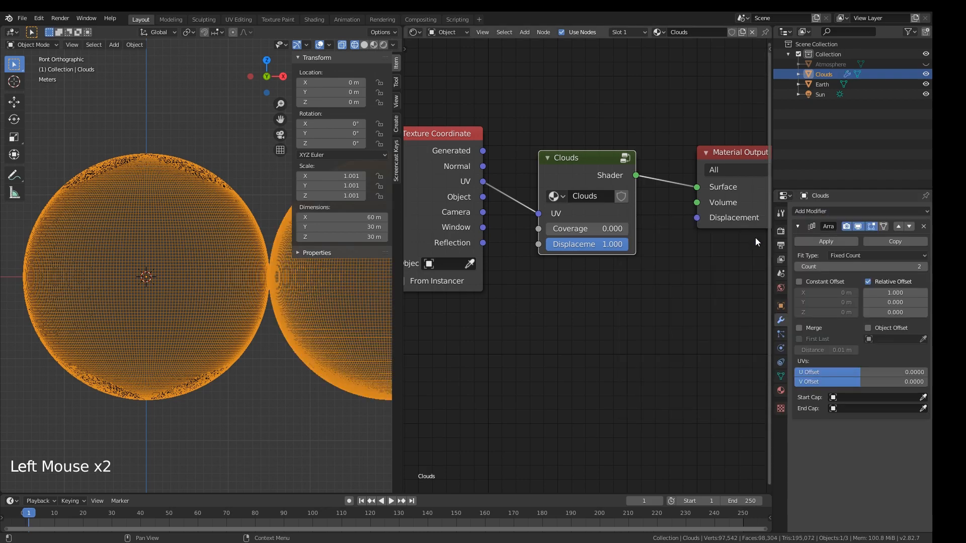
left_click(867, 281)
left_click(867, 328)
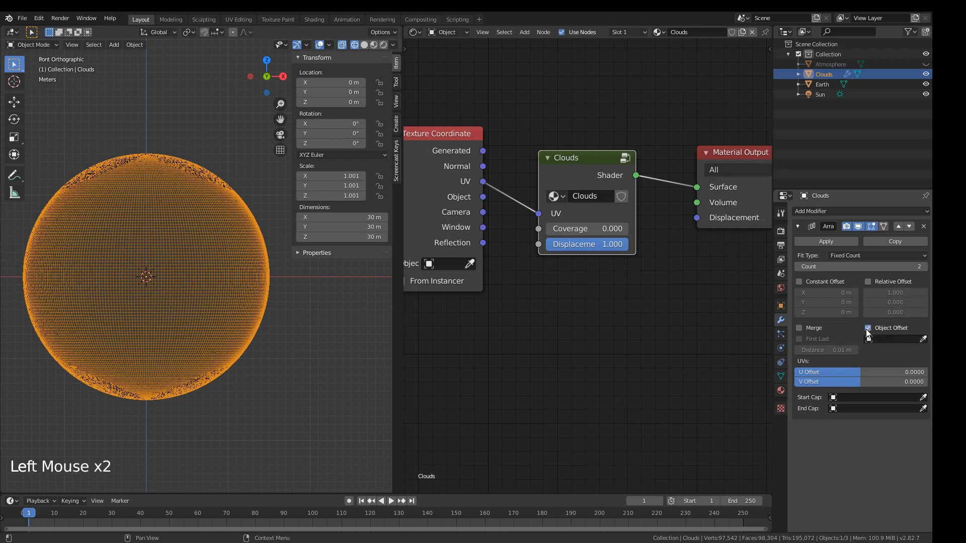
- Add a Plain Axes empty at the planet's centre and set its display size to 25 m
key("shift+a")
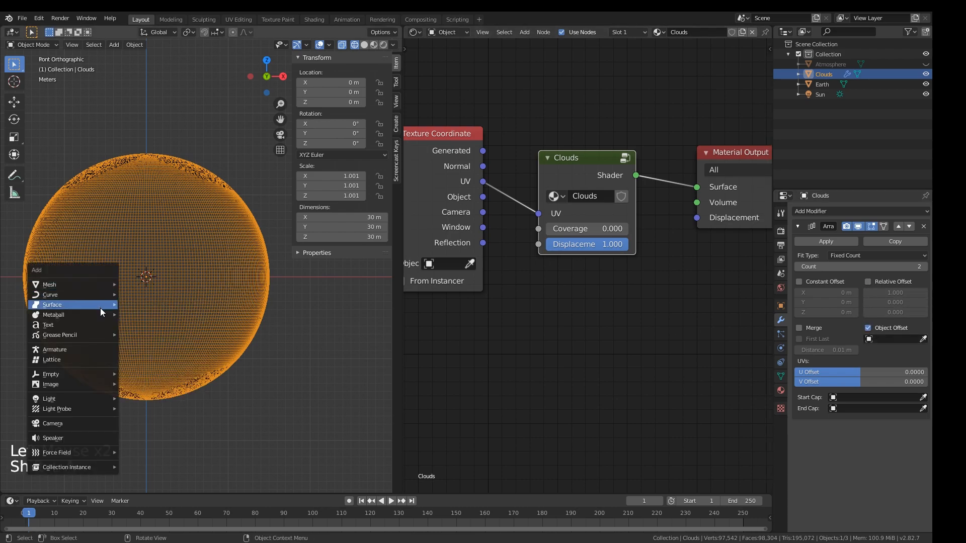
mouse_move(88, 378)
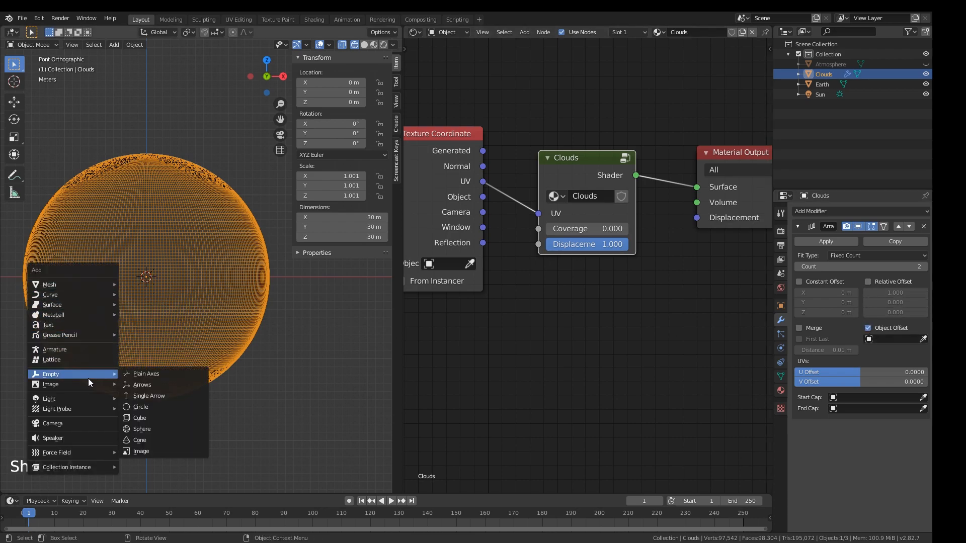
left_click(152, 373)
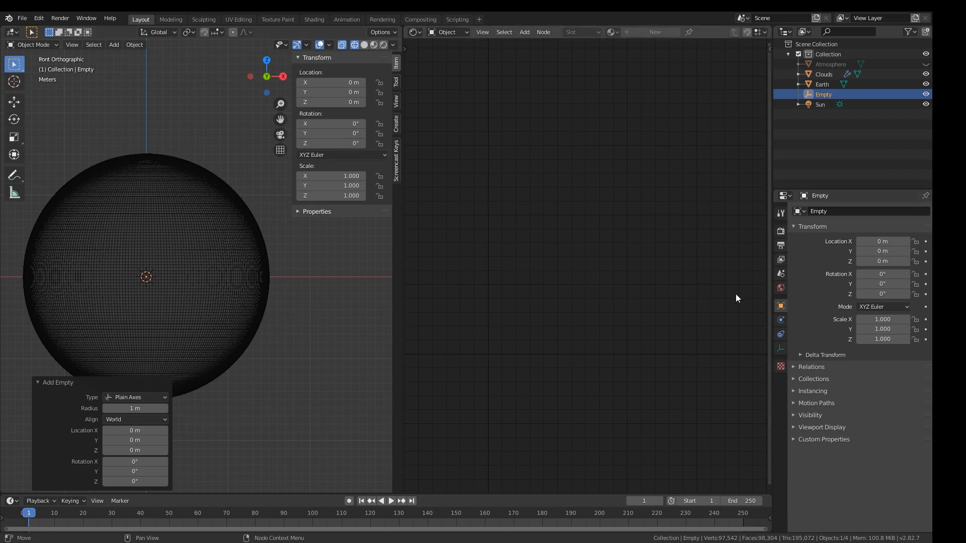
left_click(780, 348)
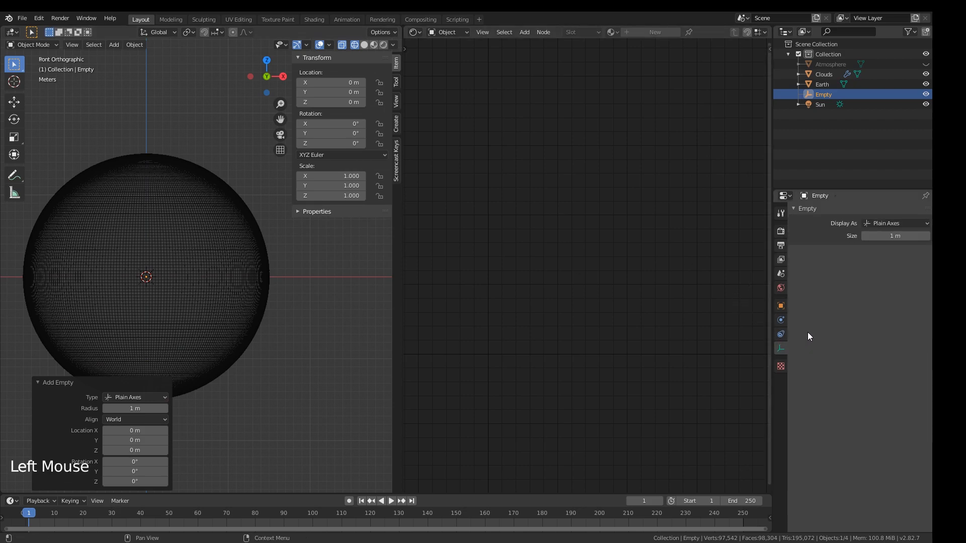
left_click_drag(877, 237, 923, 237)
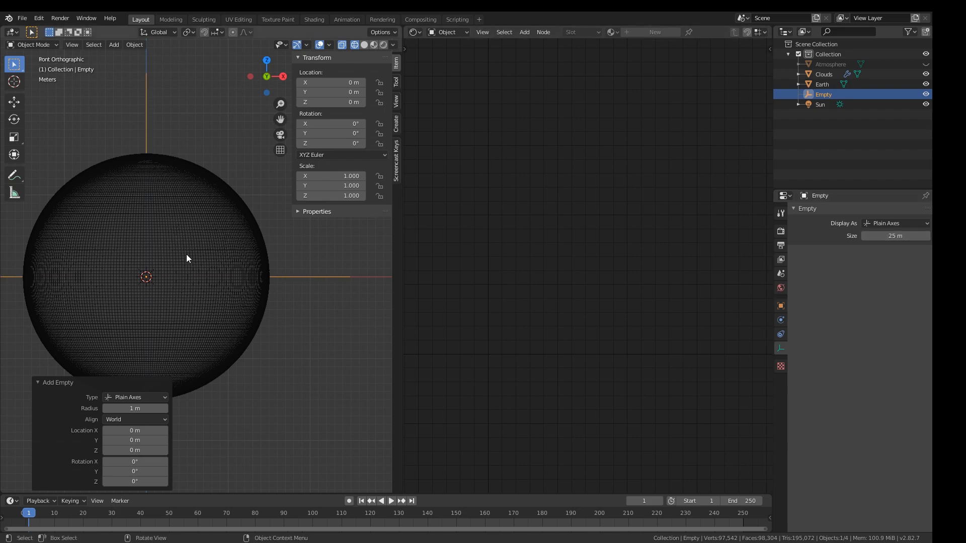
- Assign the Empty as the offset object of the Clouds sphere's Array modifier
left_click(247, 242)
left_click(255, 230)
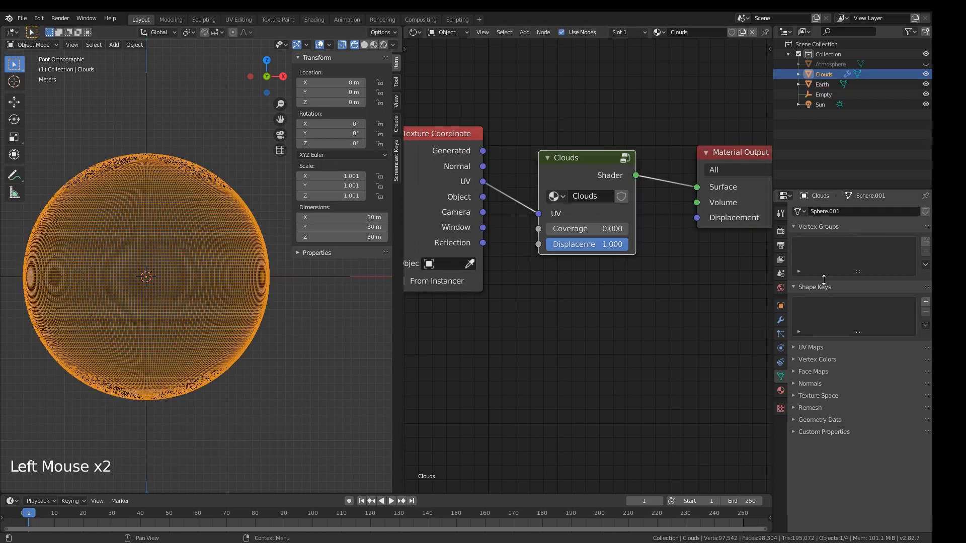
double_click(780, 320)
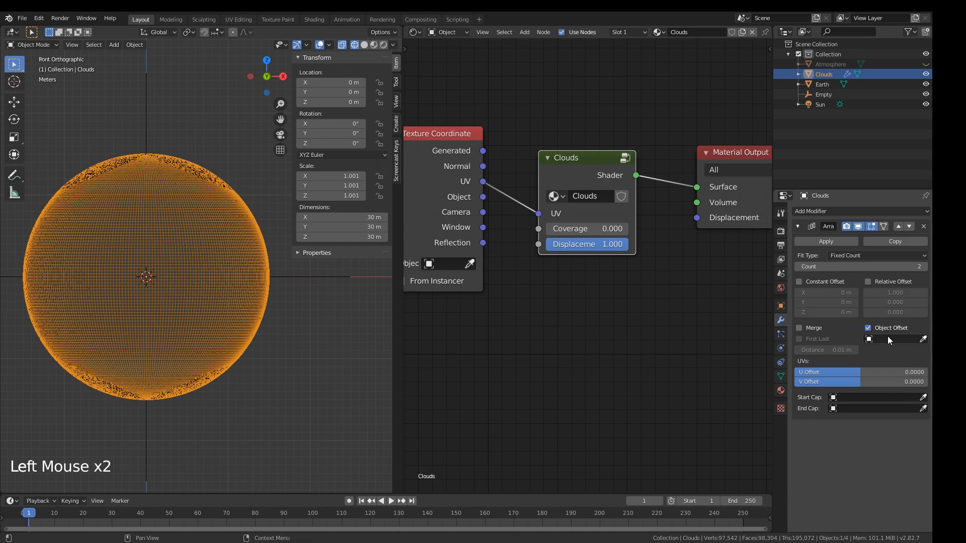
left_click(922, 342)
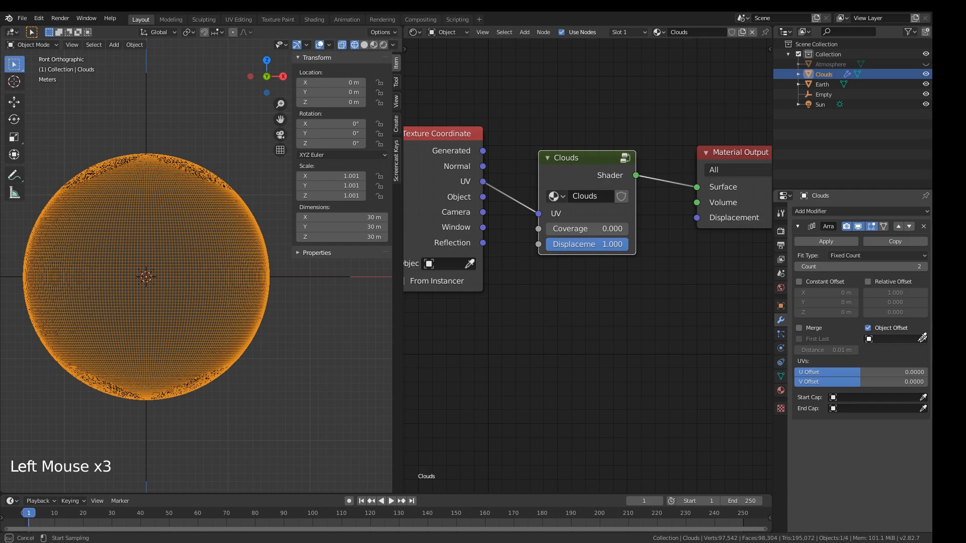
left_click(320, 278)
- Scale the Empty up to about 1.0008 so the arrayed cloud shell sits just outside the original one
scroll(305, 281, "up", 3)
middle_click_drag(322, 300, 291, 309, "shift")
scroll(265, 295, "up", 4)
scroll(246, 304, "up", 13)
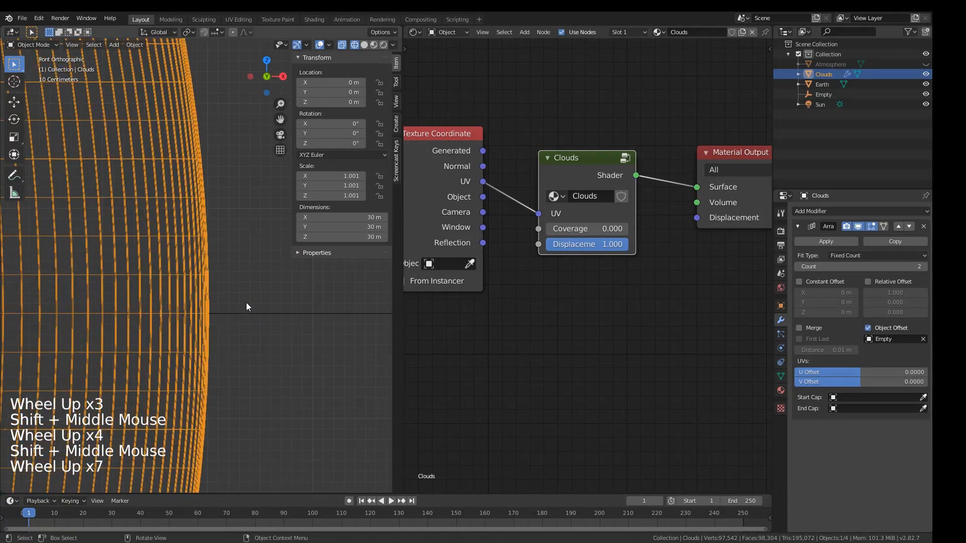
middle_click_drag(251, 336, 265, 293, "shift")
scroll(265, 294, "up", 13)
middle_click_drag(175, 312, 134, 349, "shift")
scroll(243, 236, "up", 7)
middle_click_drag(243, 237, 216, 291, "shift")
left_click(217, 274)
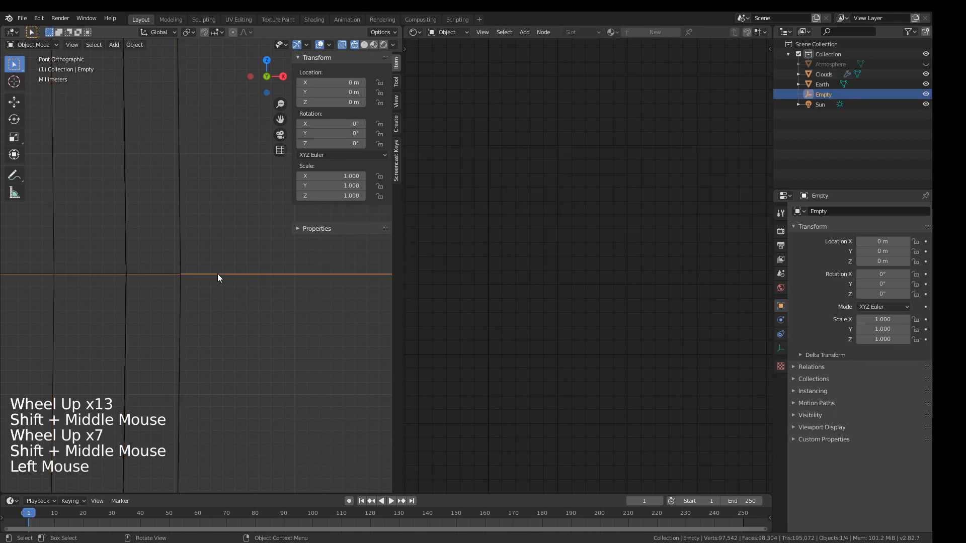
key("s")
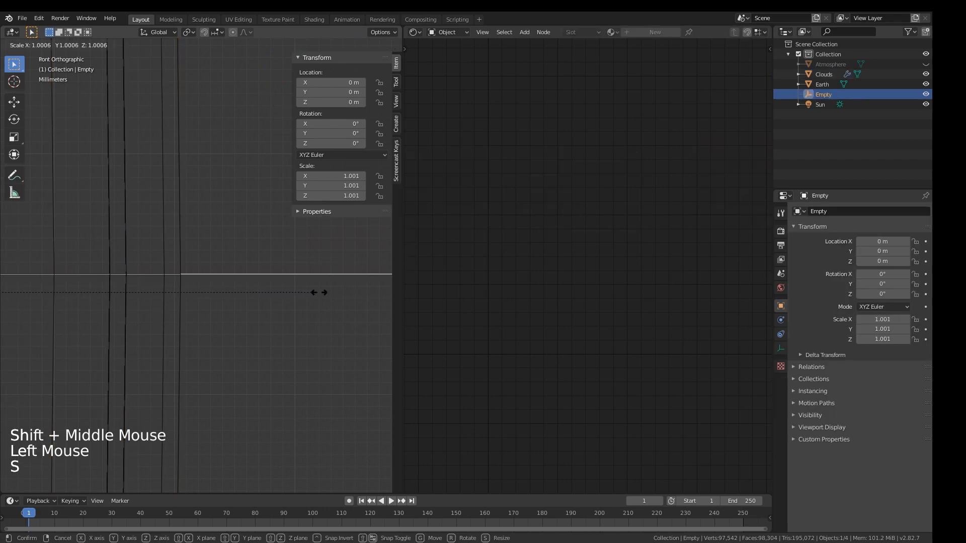
key("shift")
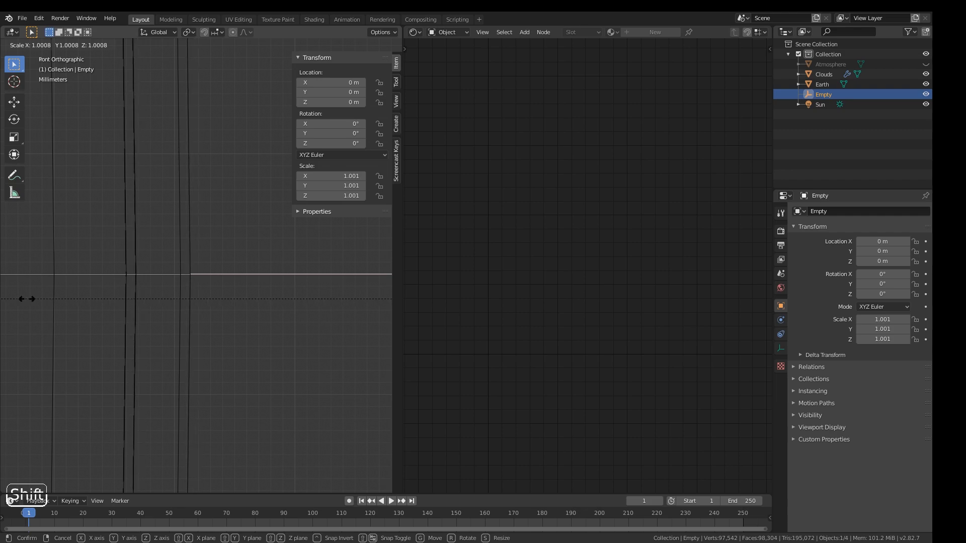
left_click(46, 299)
left_click(47, 298)
- Set the Clouds array count to 3 and scale the Empty up slightly more to widen the spacing between cloud layers
left_click(187, 296)
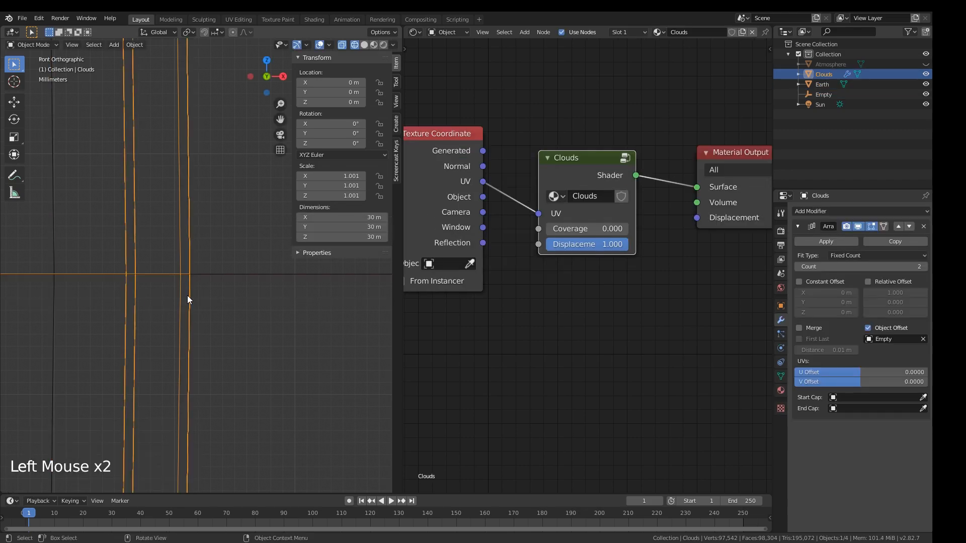
left_click(924, 266)
left_click(257, 276)
key("s")
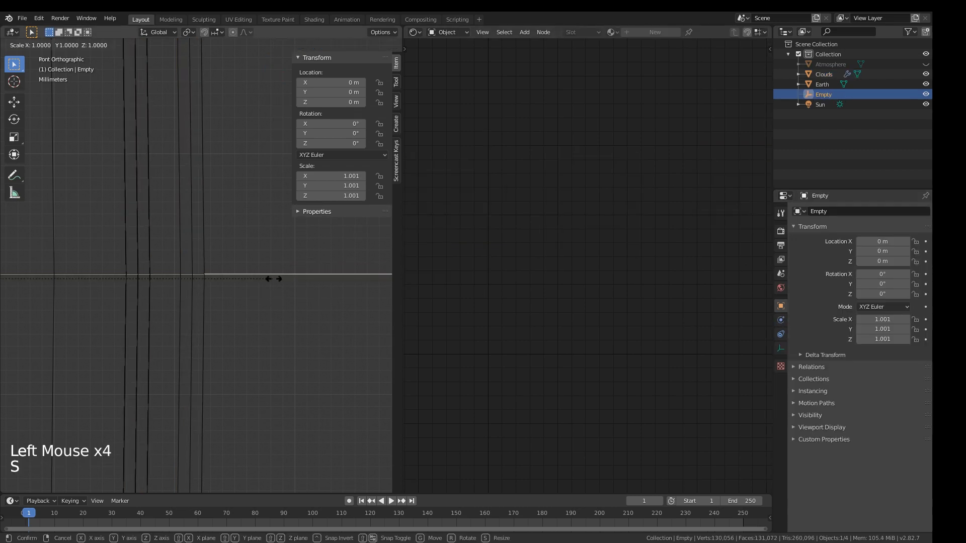
key("shift")
left_click(323, 285)
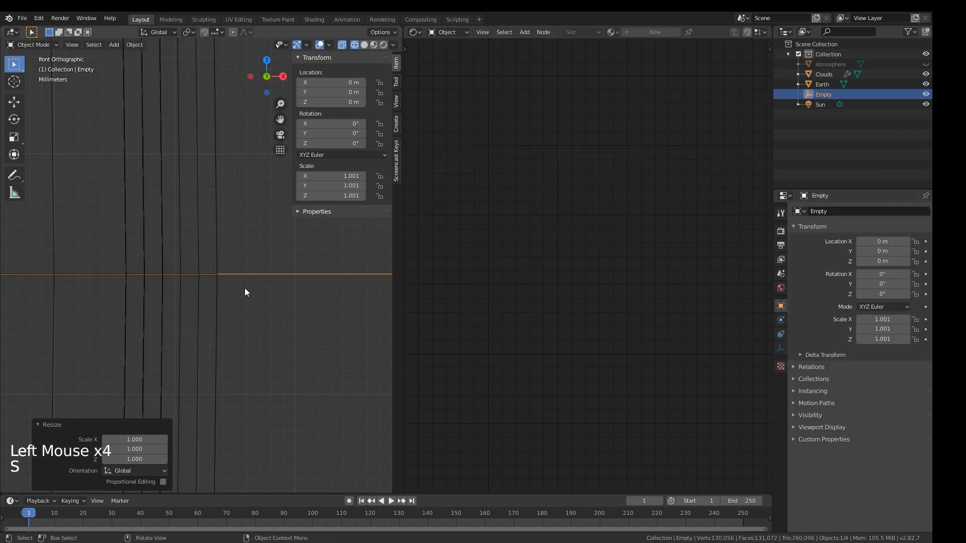
- Unhide the Atmosphere sphere and display the whole planet with its layered clouds in rendered shading
scroll(245, 292, "down", 19)
scroll(250, 284, "down", 20)
mouse_move(265, 281)
middle_mouse_down()
mouse_move(306, 269)
mouse_move(238, 286)
middle_mouse_up()
key("z")
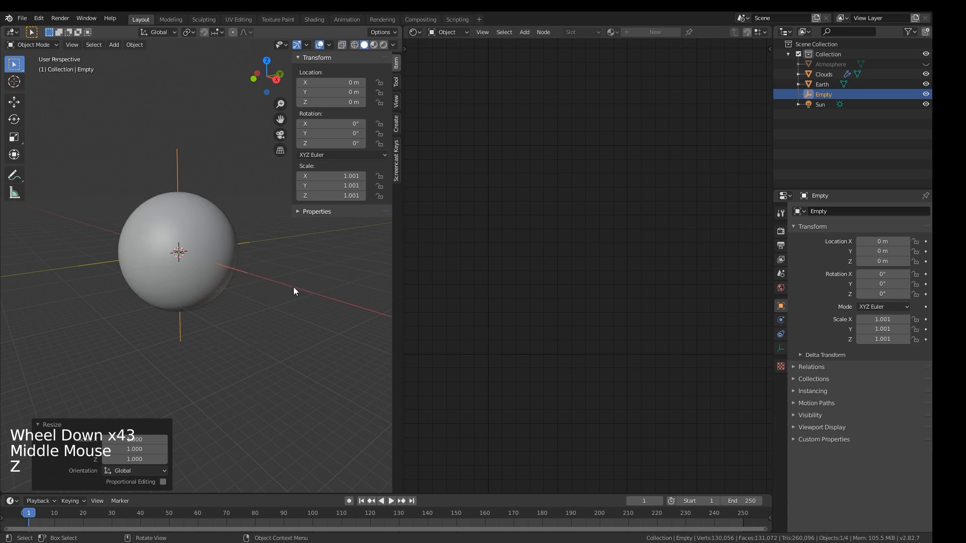
left_click(925, 64)
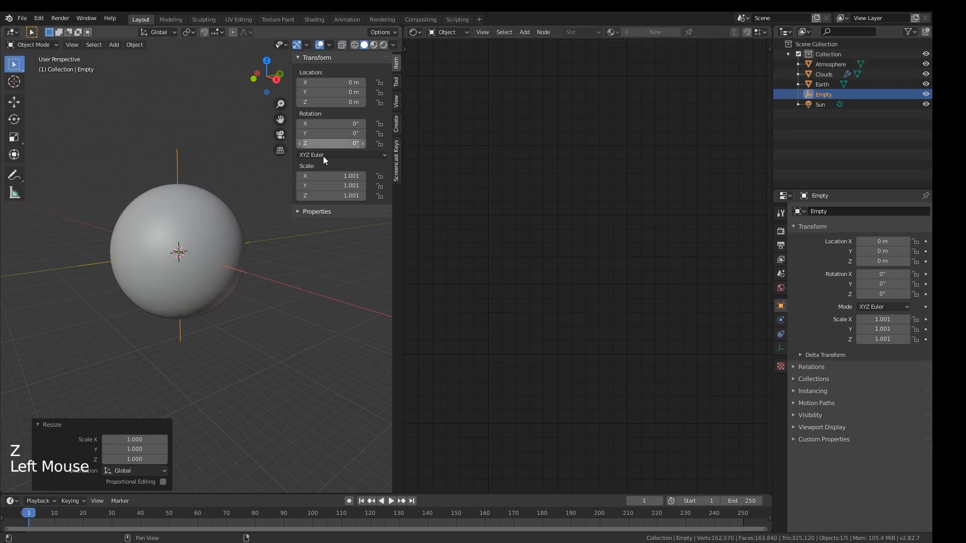
key("z")
mouse_move(213, 138)
middle_mouse_down("shift")
mouse_move(238, 143)
mouse_move(249, 162)
mouse_move(198, 248)
middle_mouse_up("shift")
scroll(240, 157, "up", 2)
scroll(77, 324, "up", 3)
middle_click_drag(77, 324, 285, 280)
scroll(179, 327, "down", 3)
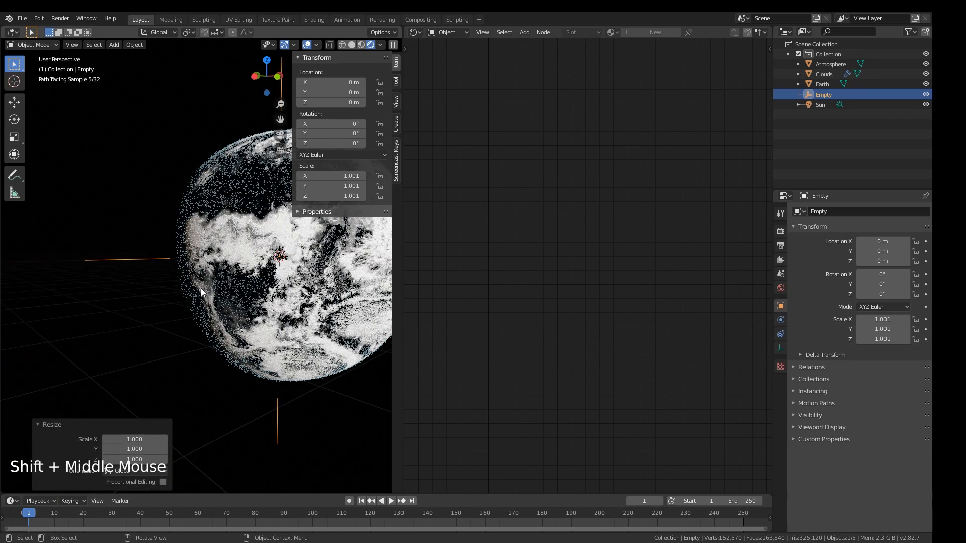
middle_click_drag(221, 294, 198, 300, "shift")
- Try rotating the Clouds sphere about 30° around the global Z axis
left_click(228, 296)
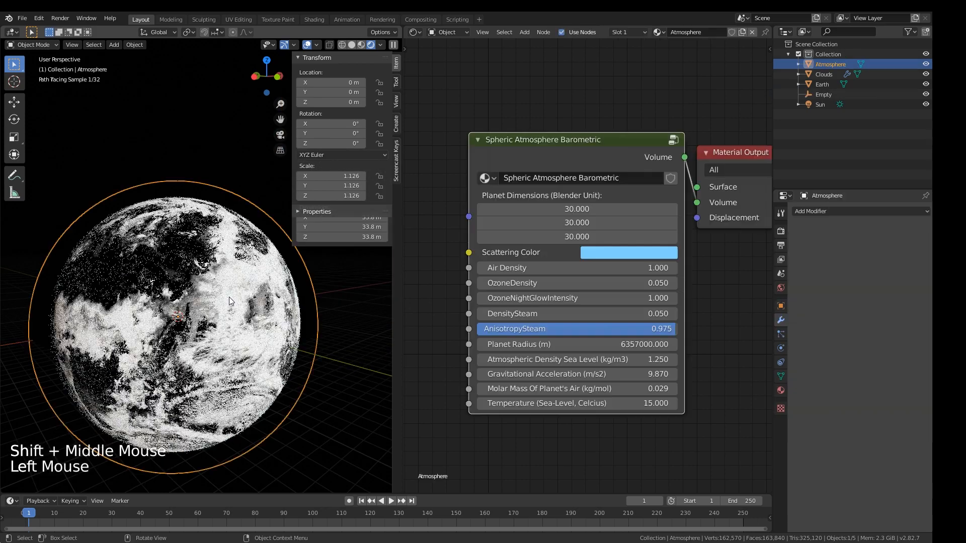
left_click(237, 303)
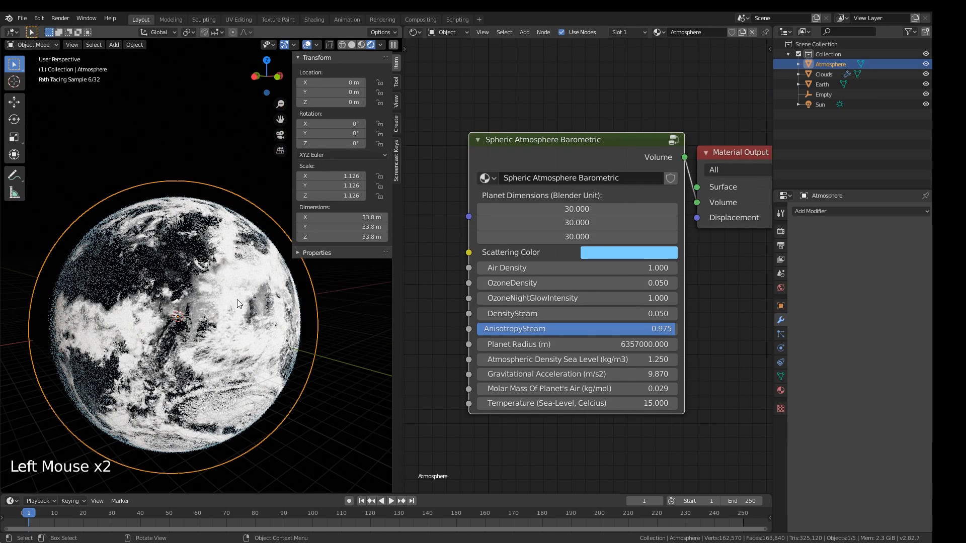
left_click(823, 74)
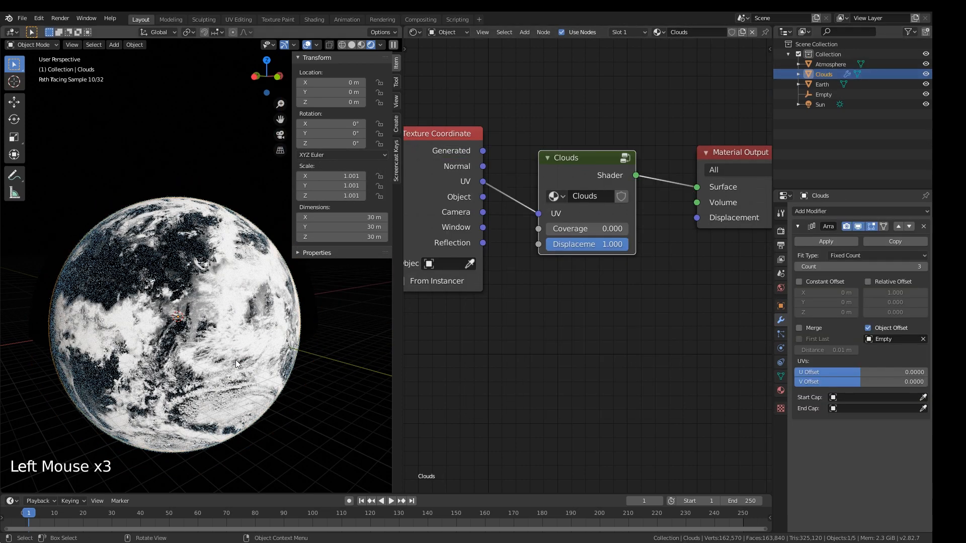
key("r")
key("z")
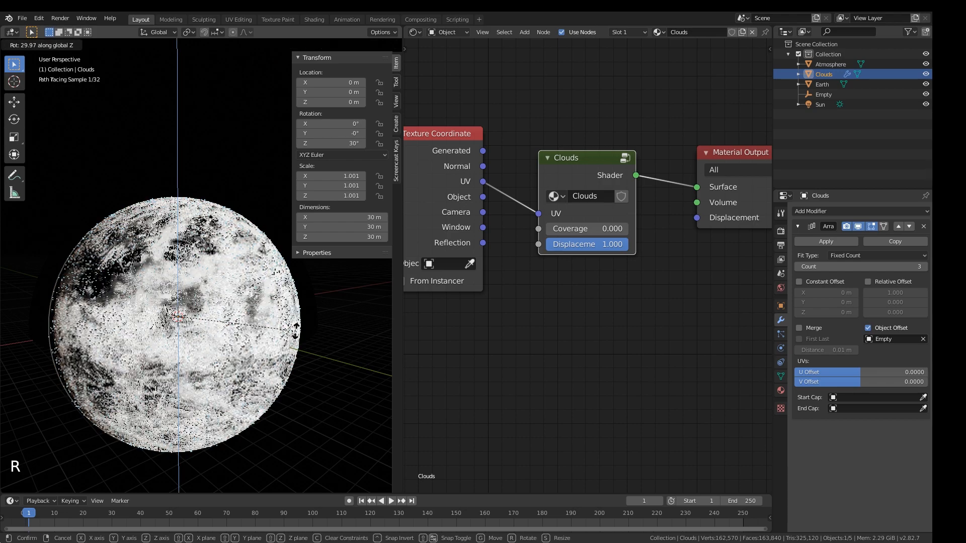
right_click(305, 297)
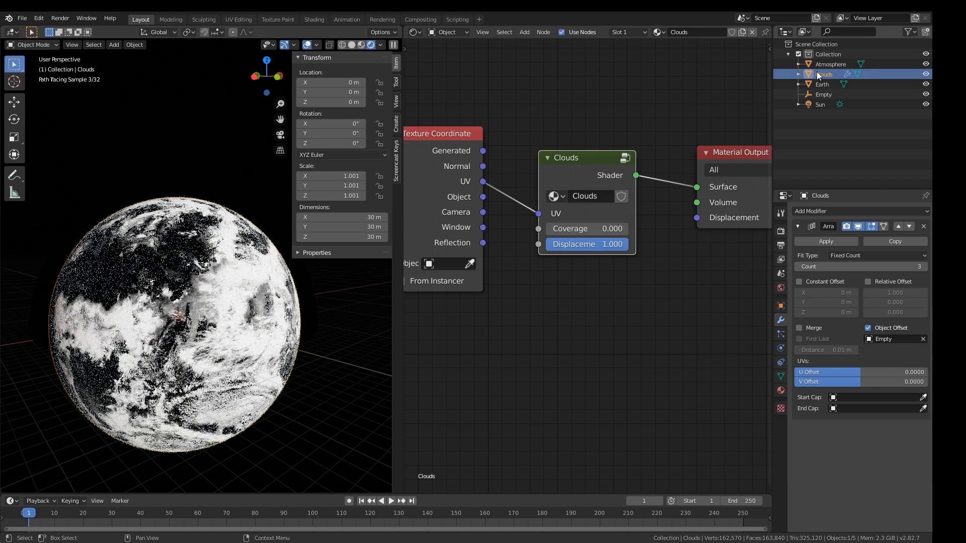
- Rename the Empty as Cloud Array Controller and parent it to the Clouds sphere
left_click(826, 96)
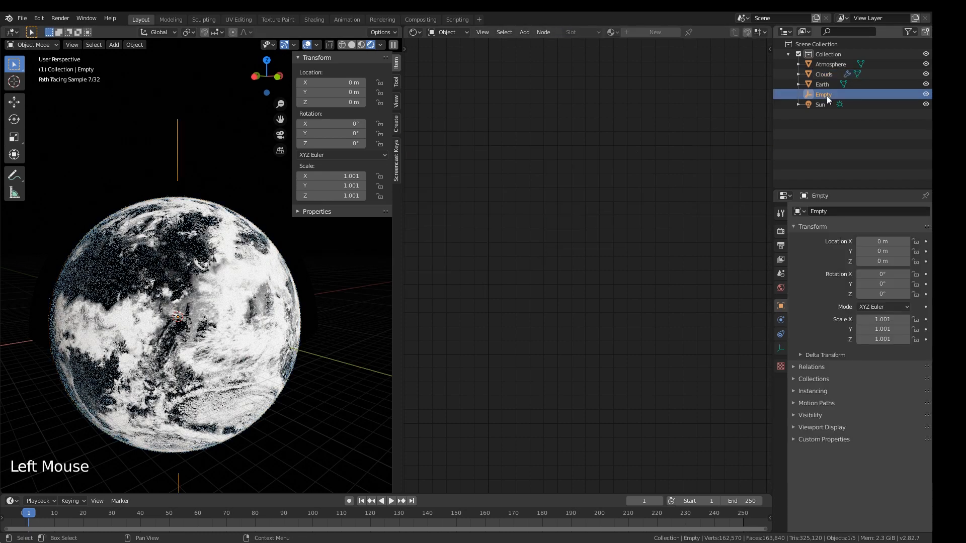
double_click(831, 211)
type("Earth")
key("BackSpace")
key("BackSpace")
key("BackSpace")
key("BackSpace")
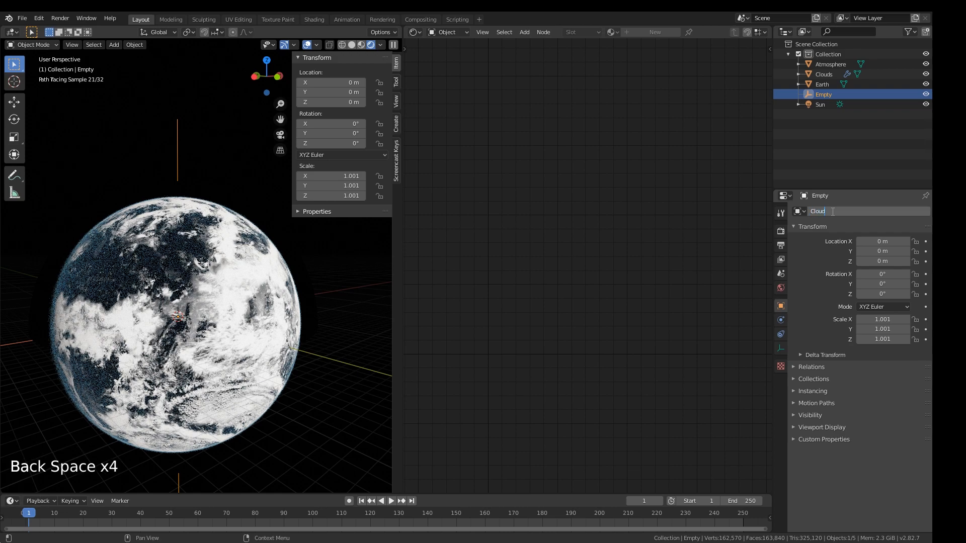
type("Array Cpm")
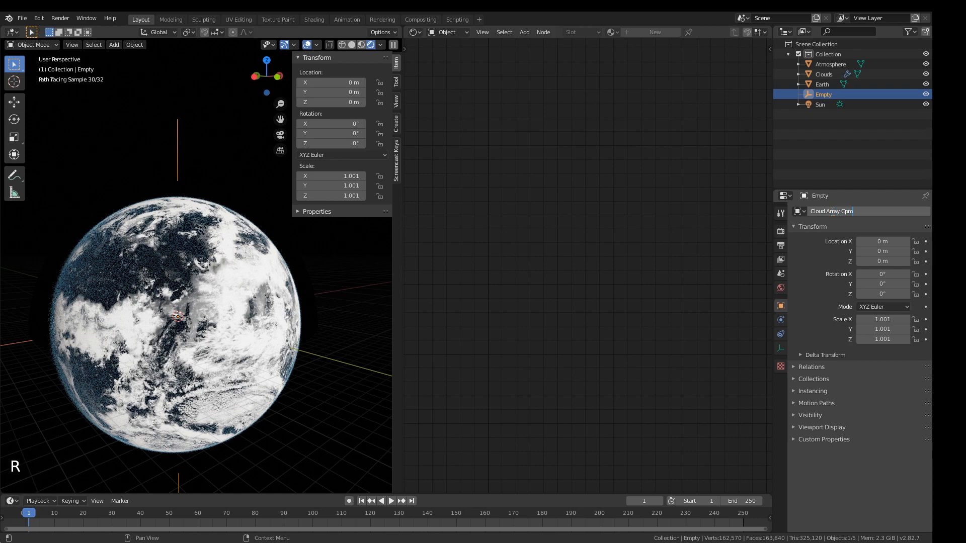
key("BackSpace")
key("BackSpace")
key("BackSpace")
key("BackSpace")
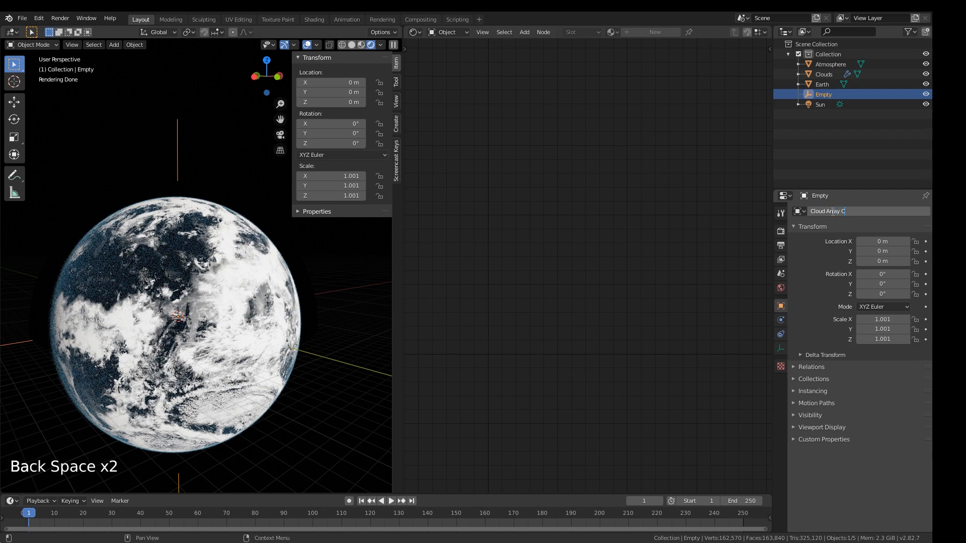
type("ontroller")
key("Return")
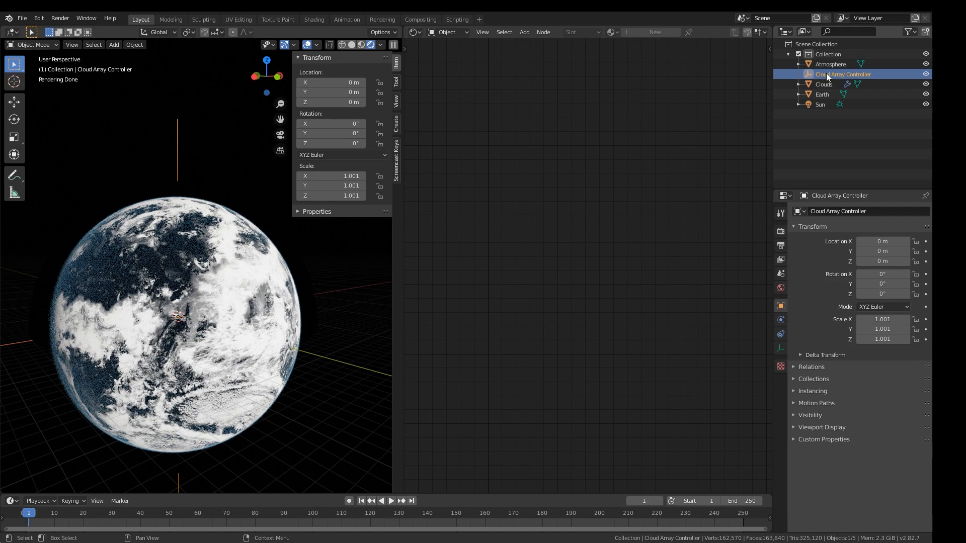
mouse_move(826, 74)
left_mouse_down("shift")
mouse_move(826, 94)
mouse_move(816, 85)
left_mouse_up("shift")
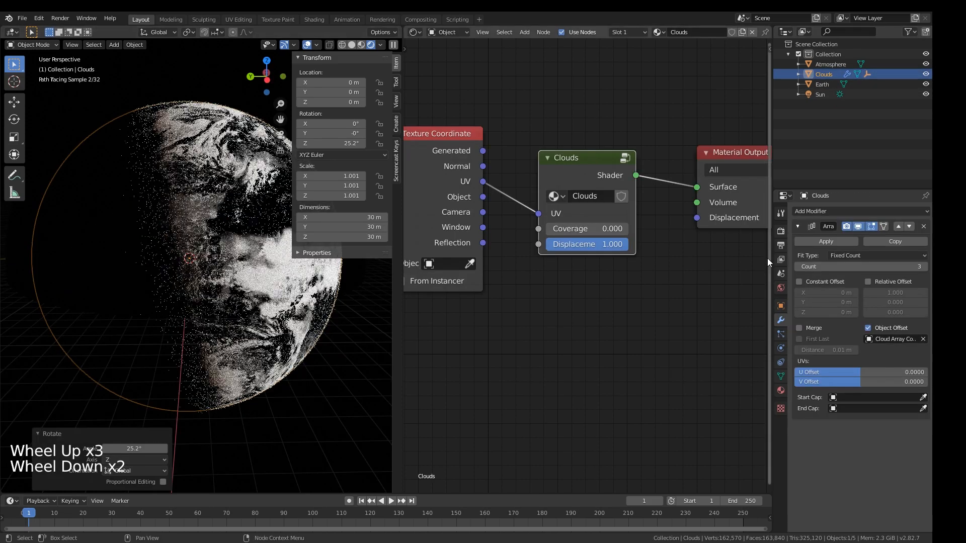
- Set the maximum transparency bounces in the render light path settings to 7
left_click(780, 231)
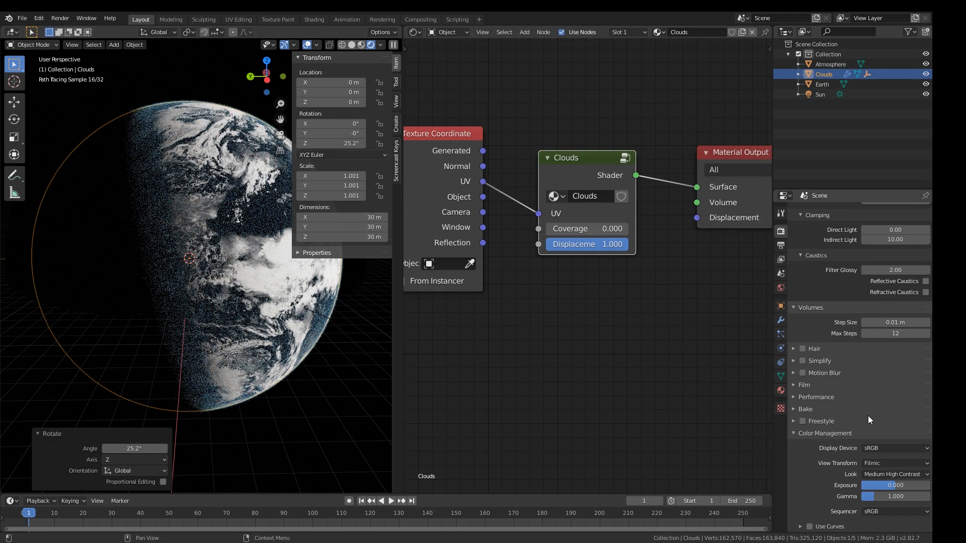
scroll(868, 417, "down", 1)
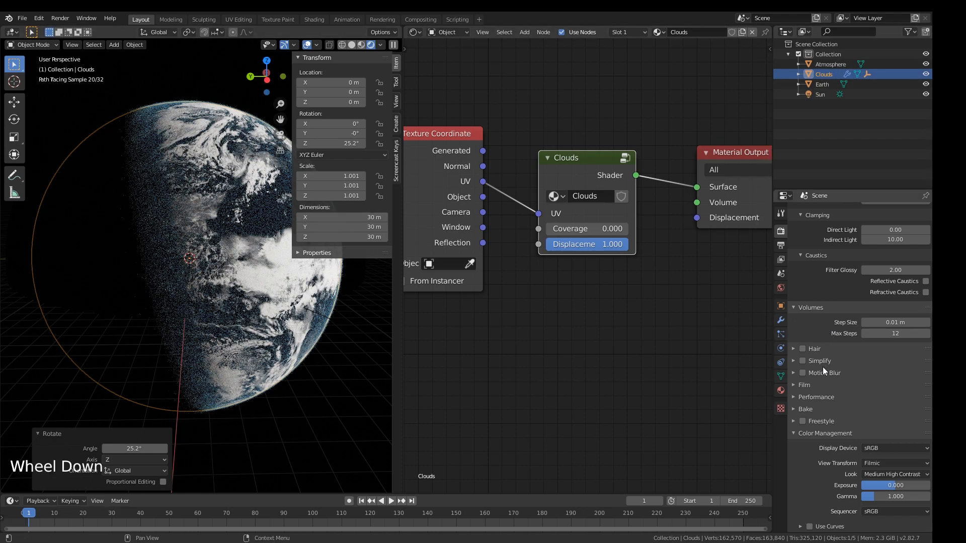
scroll(838, 357, "up", 6)
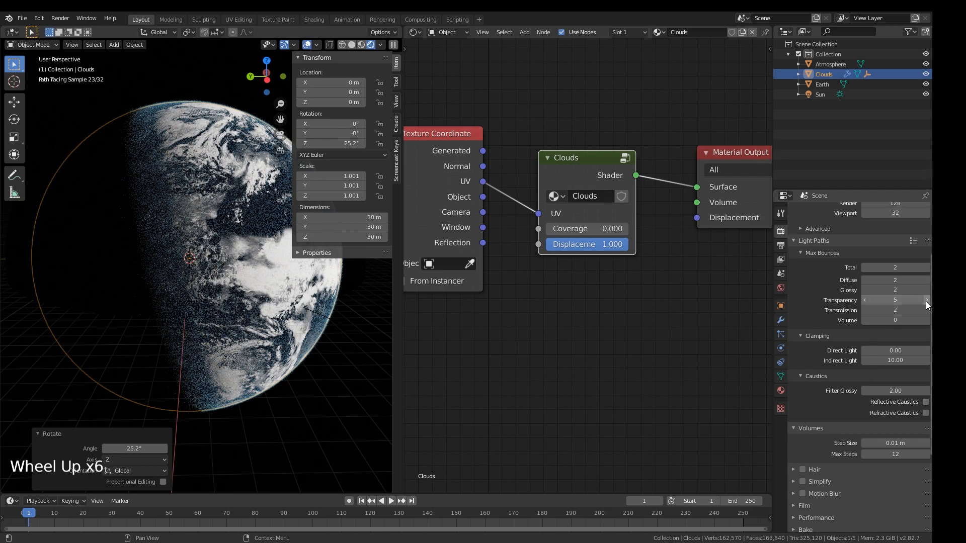
left_click(926, 300)
left_click(925, 300)
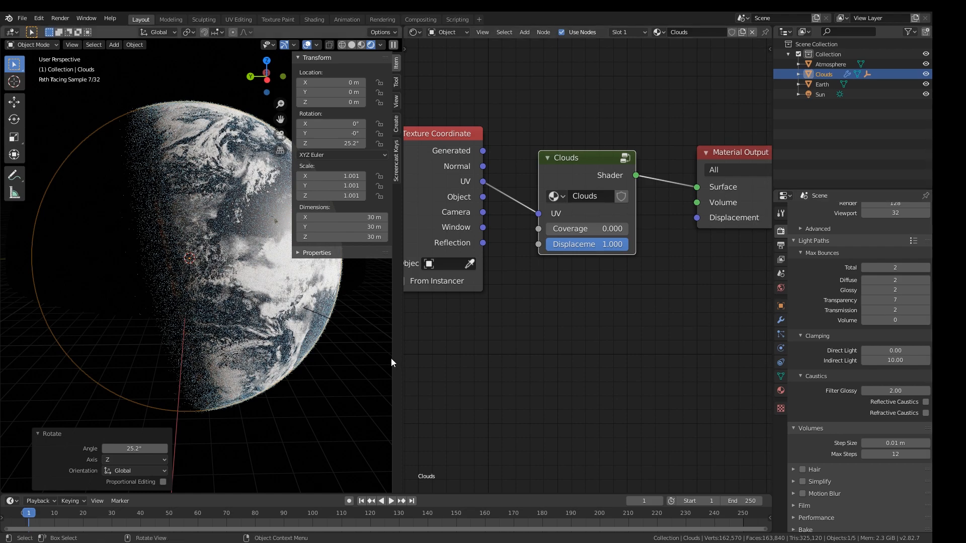
- Set the color space of both cloud image textures in the Clouds material's nested CloudHemiCombiner group to sRGB
middle_click_drag(360, 331, 294, 345)
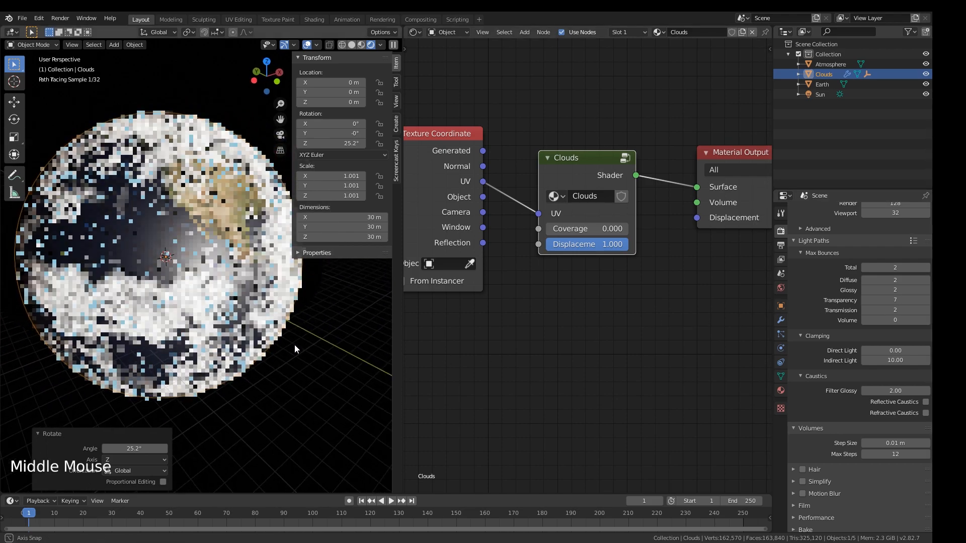
left_click(589, 179)
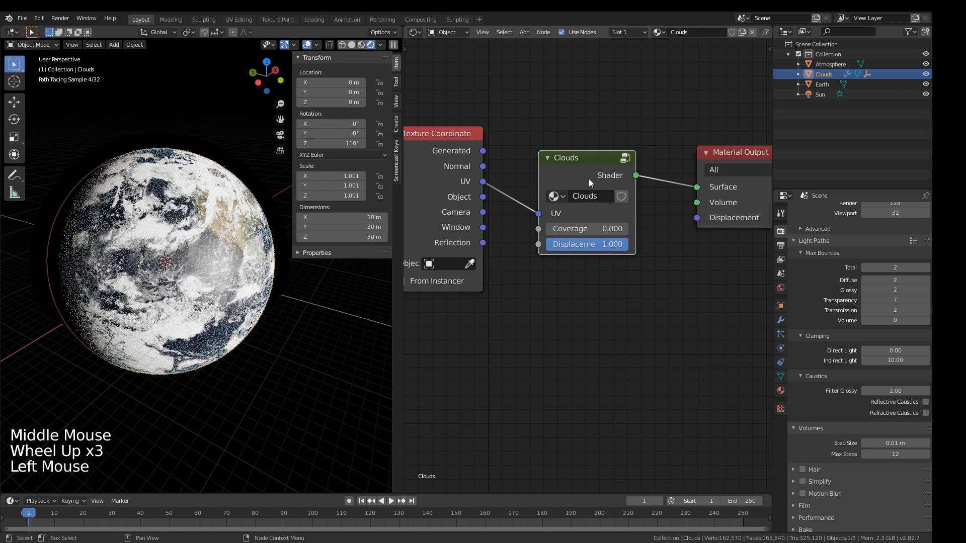
key("Tab")
scroll(455, 197, "down", 4)
middle_click_drag(454, 198, 608, 283)
left_click(614, 293)
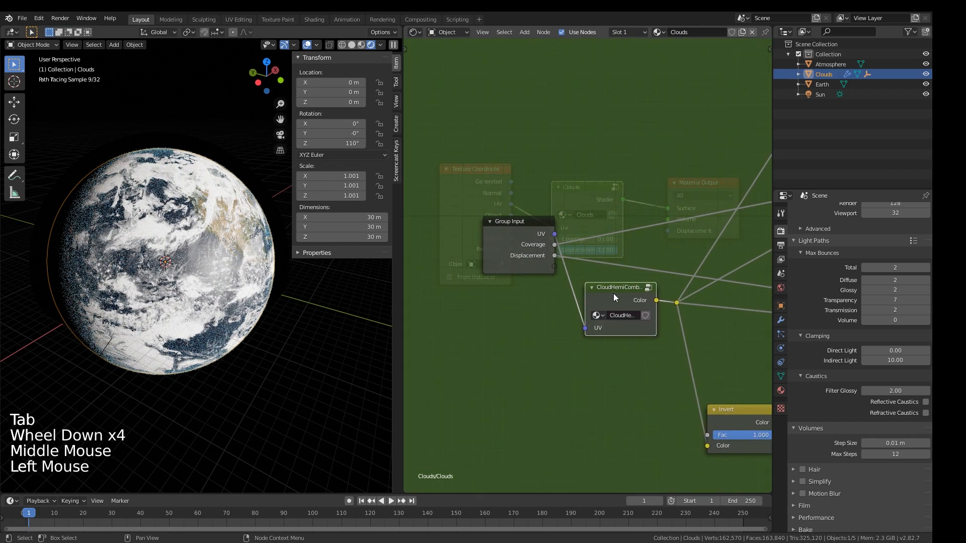
key("Tab")
middle_click_drag(460, 237, 555, 225)
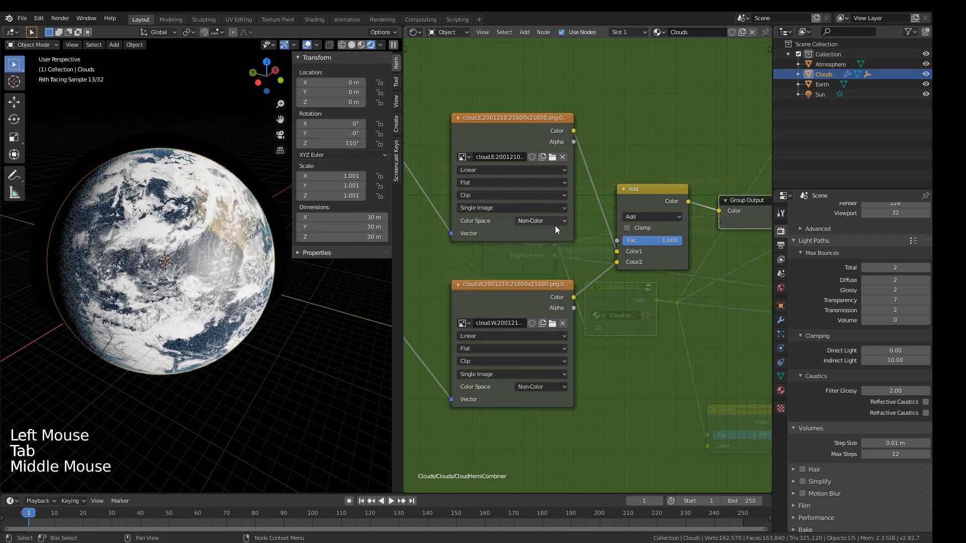
left_click(553, 224)
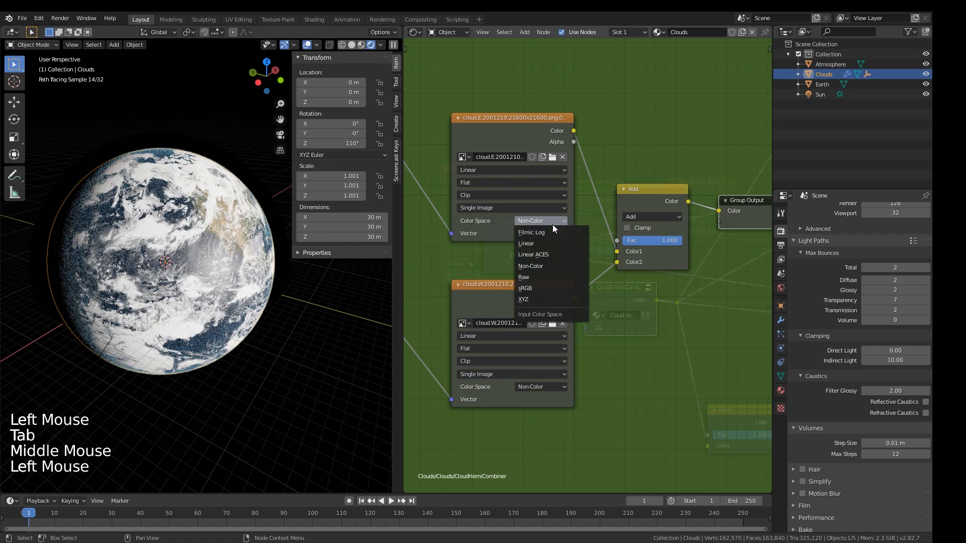
left_click(538, 289)
left_click(533, 387)
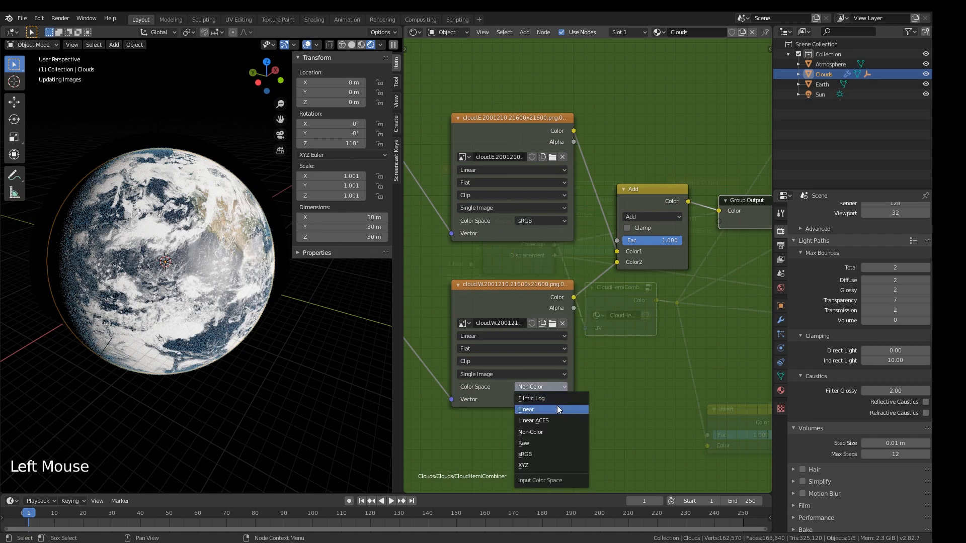
left_click(533, 454)
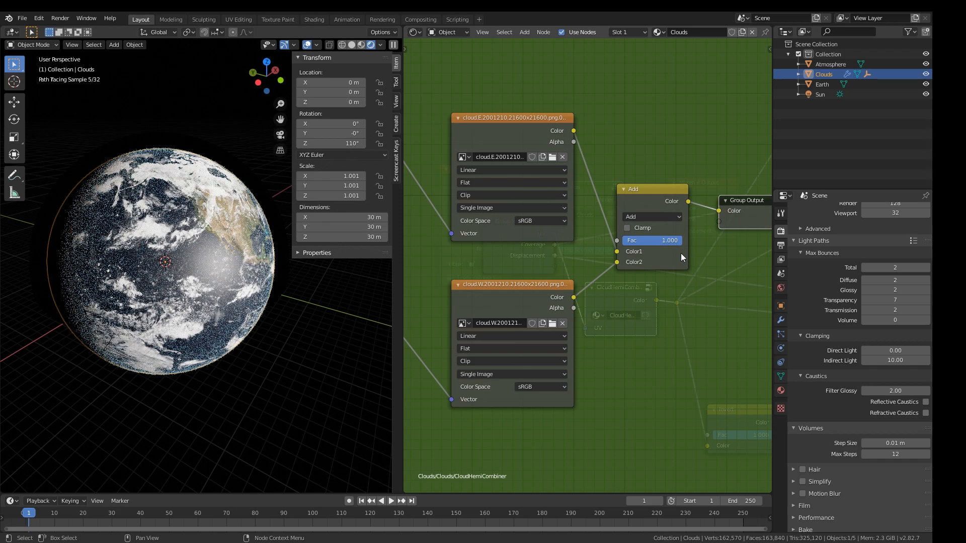
- Exit the CloudHemiCombiner and Clouds node groups back to the Clouds material's main node tree
left_click(758, 215)
key("Tab")
scroll(631, 257, "down", 3)
left_click(520, 255)
key("Tab")
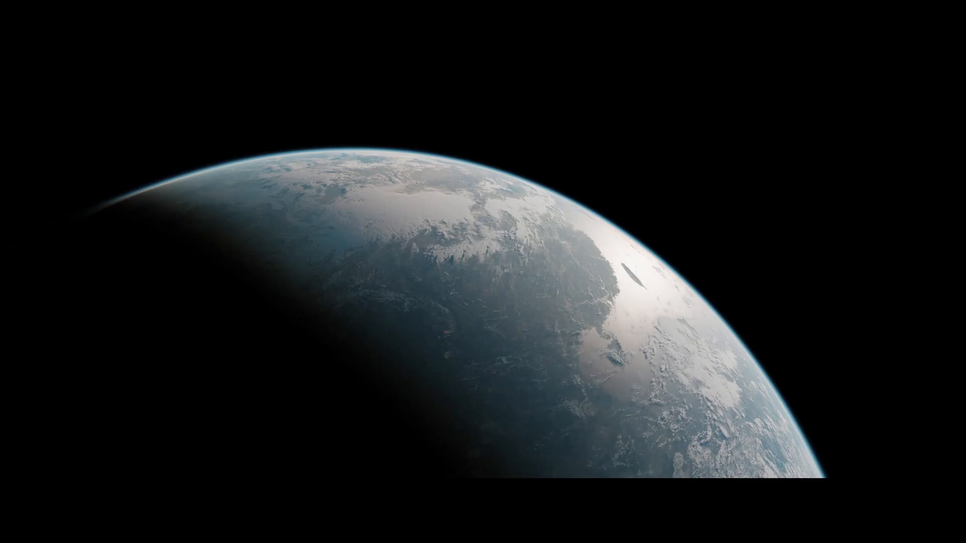